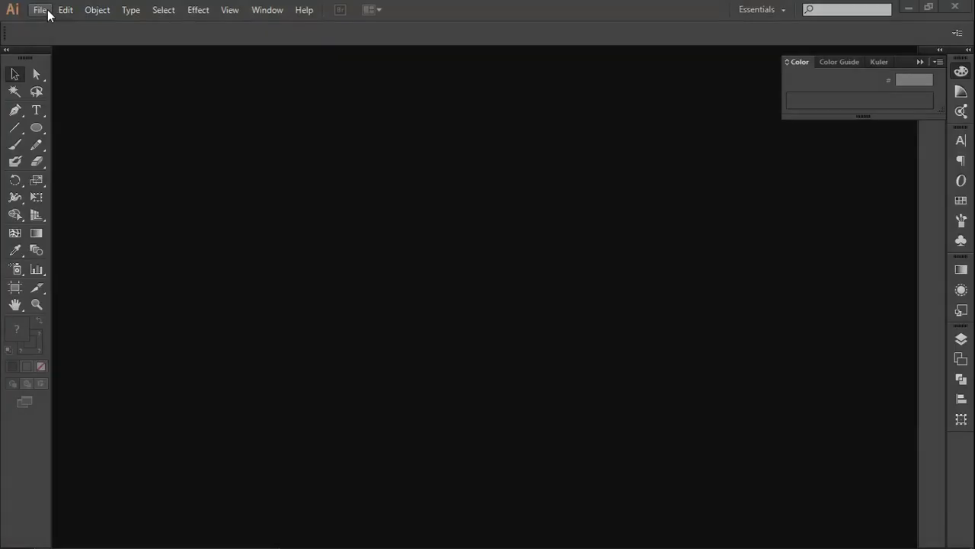
Step: Open the File menu to begin a new document
left_click(42, 10)
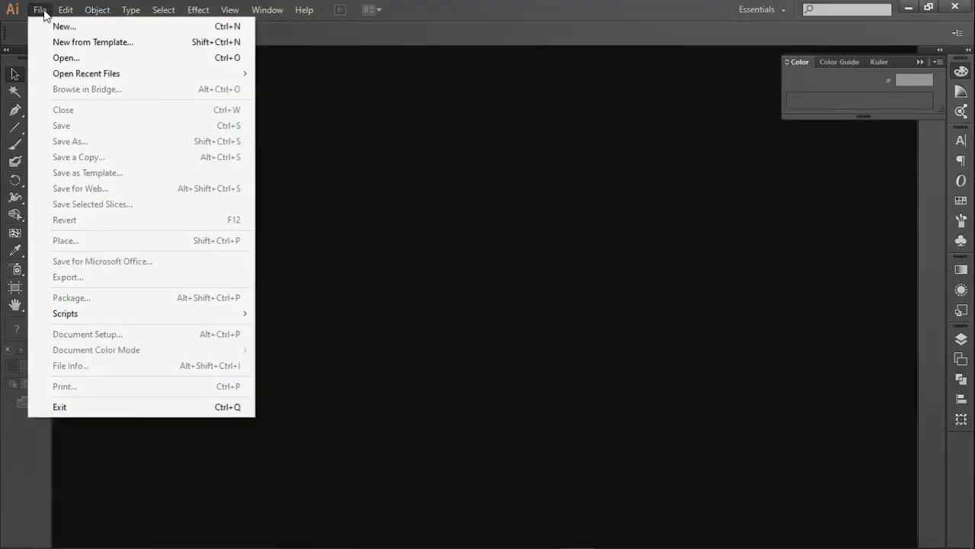
Step: Create a new 1000 × 1000 px RGB document with one white artboard
left_click(61, 27)
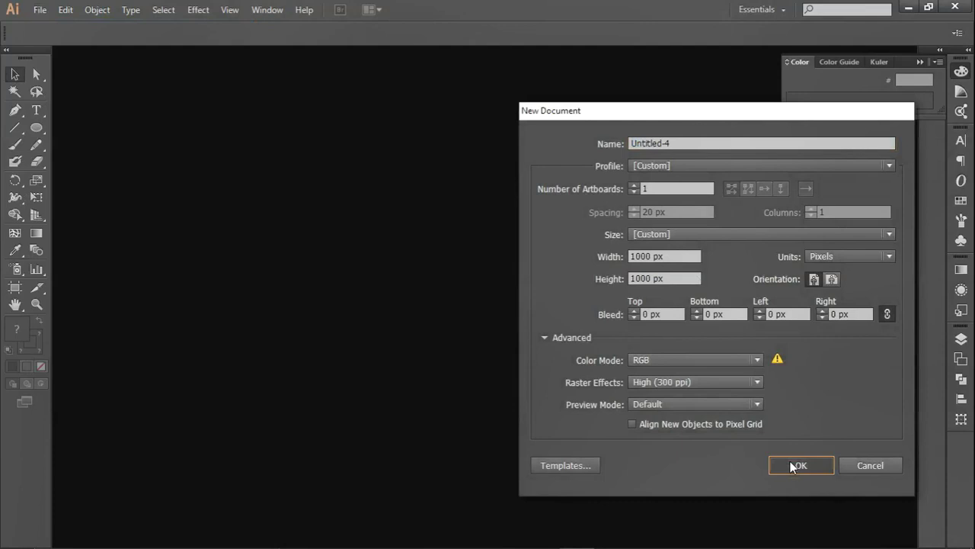
left_click(793, 466)
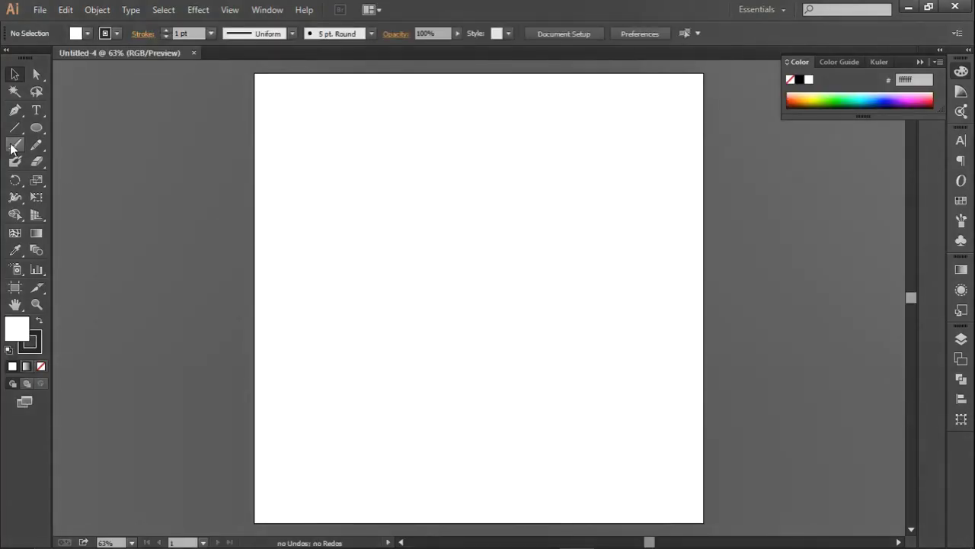
Step: Draw a large circle from the page centre with the Ellipse tool
left_click(34, 128)
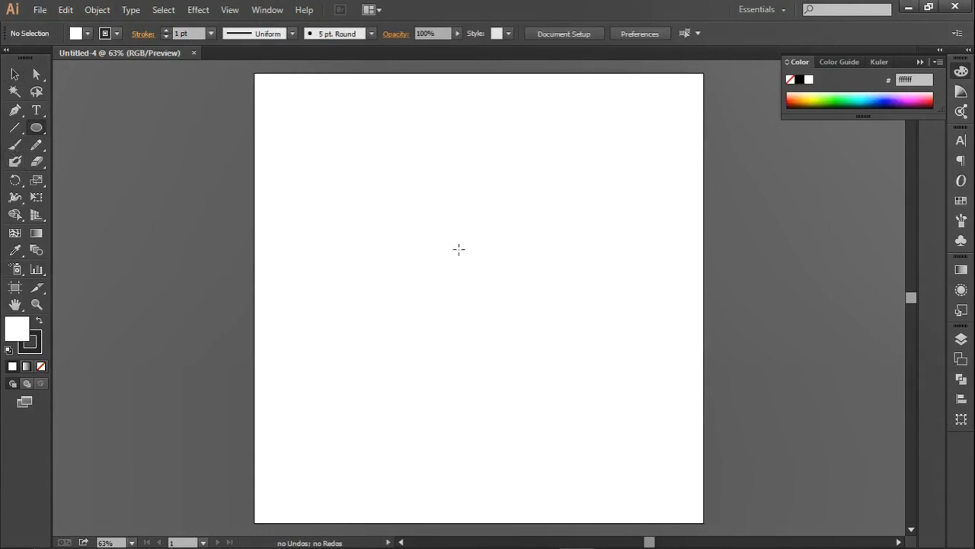
mouse_move(459, 248)
left_mouse_down()
mouse_move(554, 370)
mouse_move(533, 344)
left_mouse_up()
left_click(14, 73)
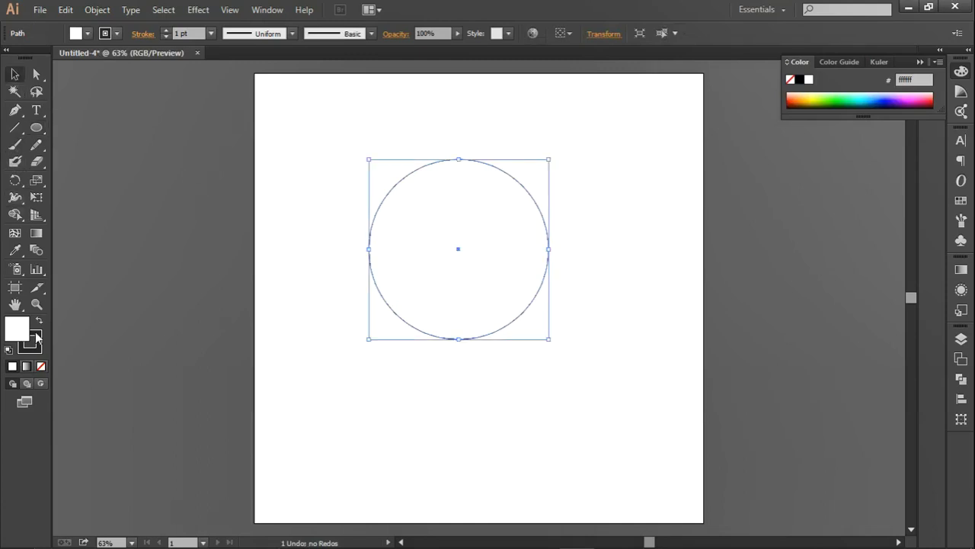
Step: Give the circle no fill and a 20 pt outline, then place a copy 200 px right
left_click(42, 367)
left_click(40, 347)
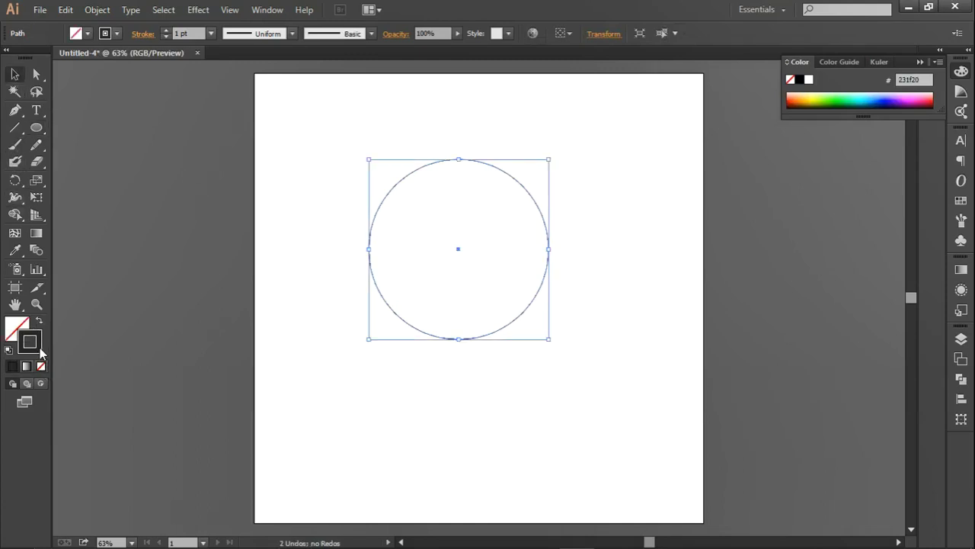
left_click(211, 33)
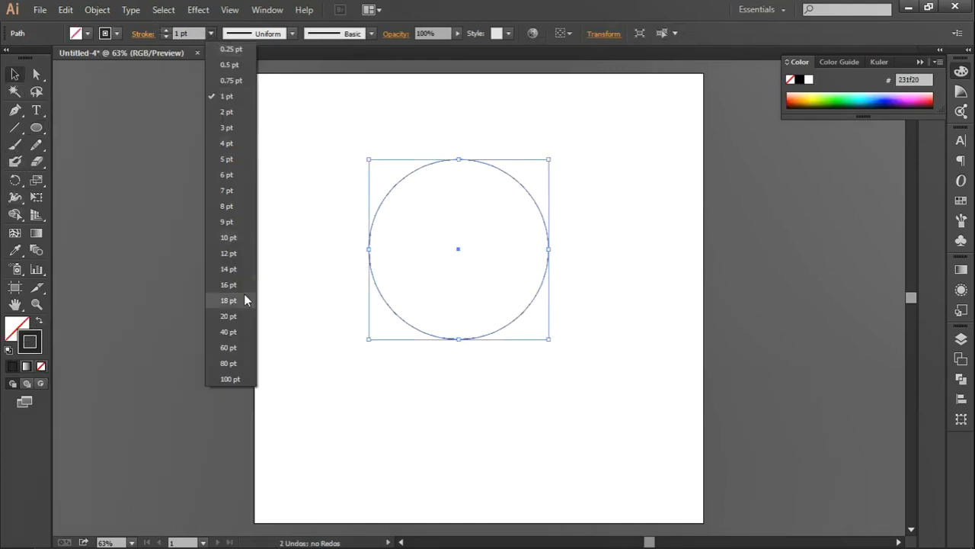
left_click(226, 315)
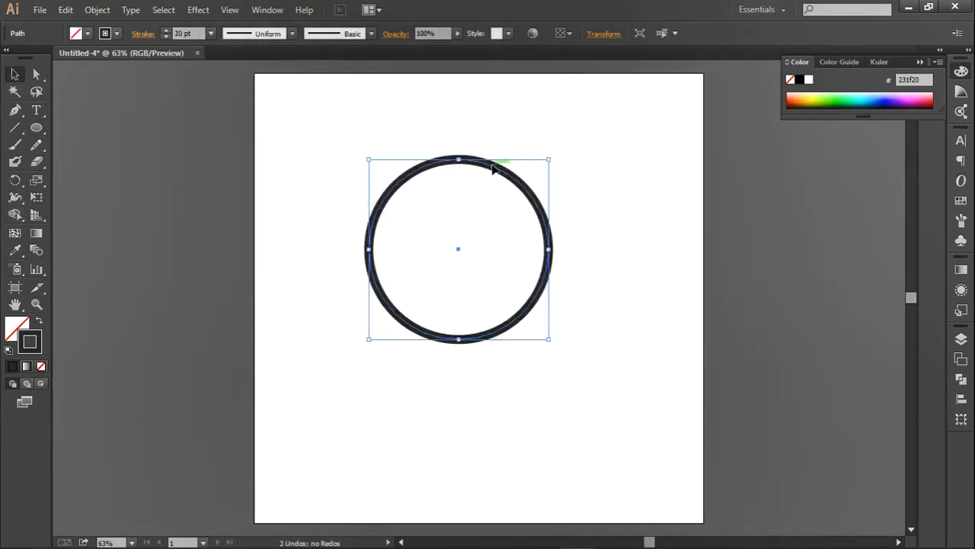
left_click_drag(525, 197, 486, 210)
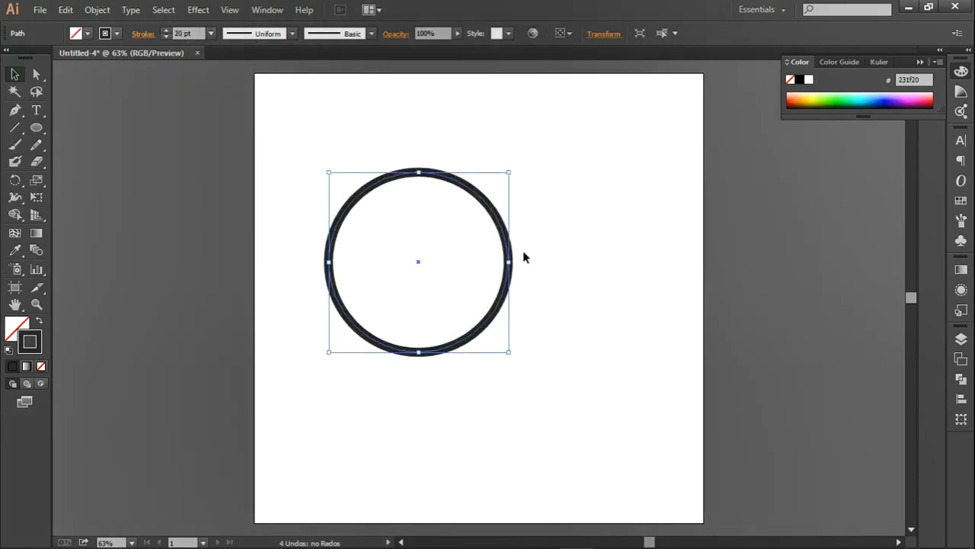
mouse_move(512, 259)
left_mouse_down()
mouse_move(602, 251)
mouse_move(566, 358)
mouse_move(553, 366)
left_mouse_up()
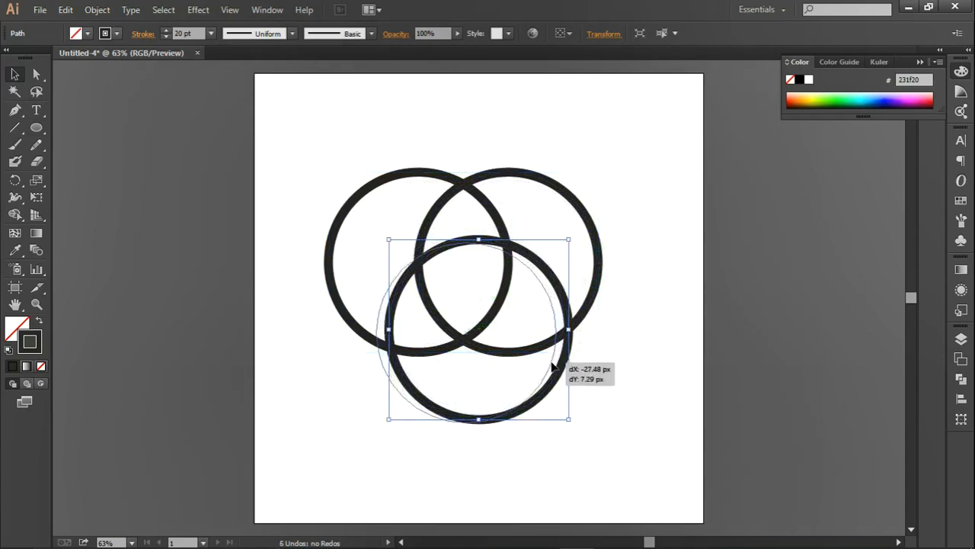
Step: Drag the third circle to sit 73 px lower beneath the top pair
mouse_move(553, 366)
left_mouse_down()
mouse_move(548, 338)
mouse_move(566, 351)
left_mouse_up()
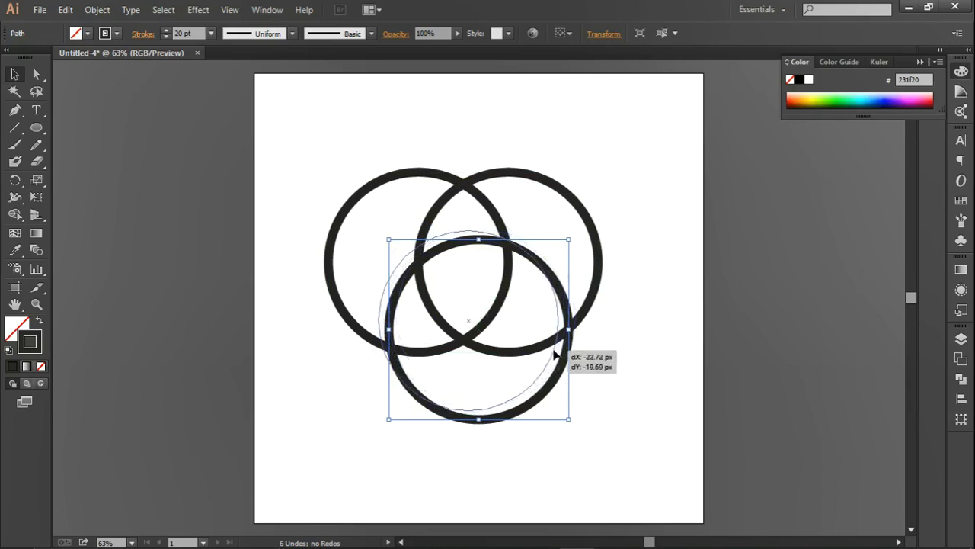
left_click_drag(565, 351, 555, 349)
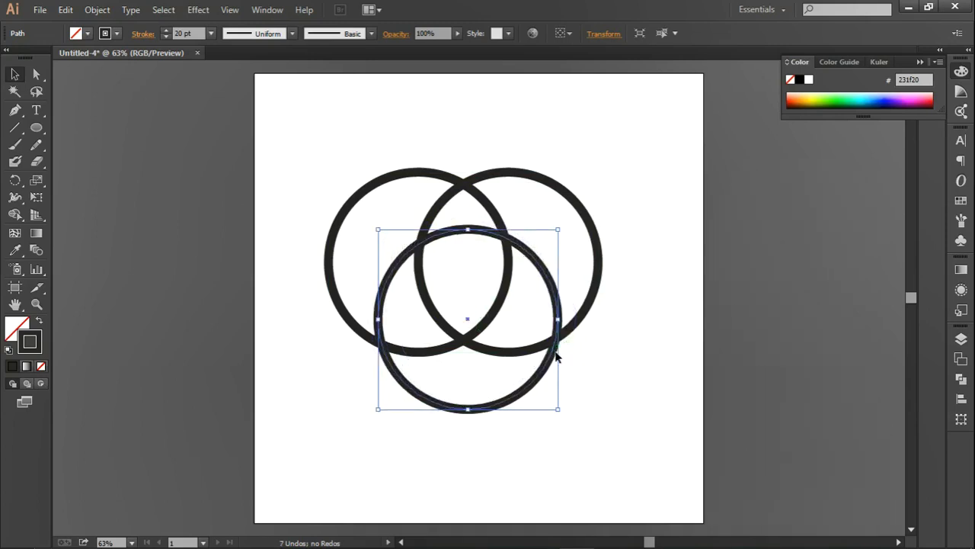
left_click_drag(488, 410, 489, 446)
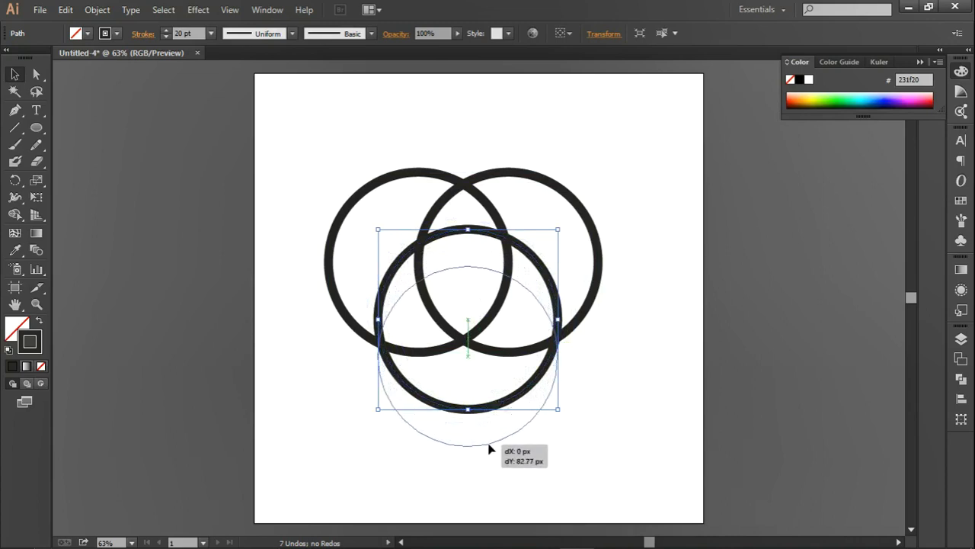
left_click_drag(490, 444, 490, 444)
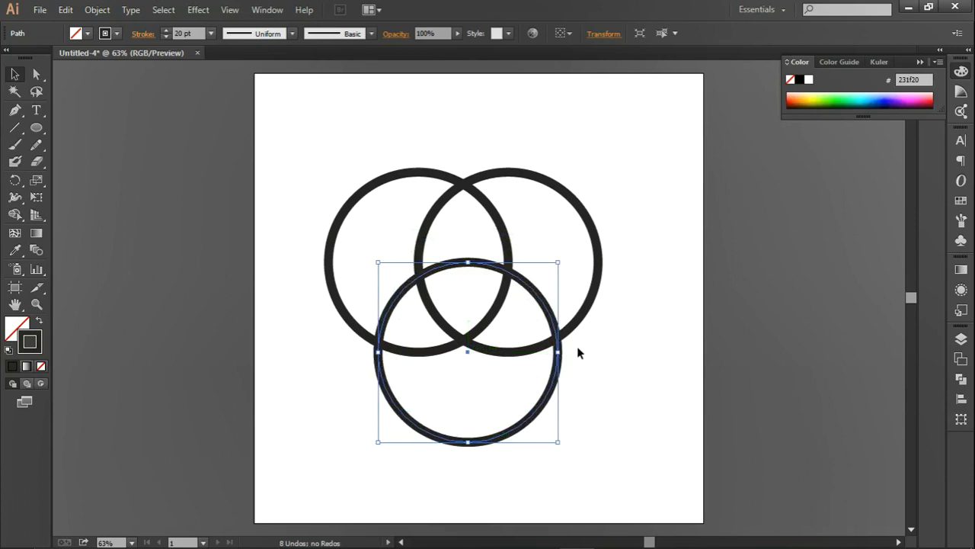
Step: Nudge the bottom circle up and left until centred, then deselect
key("Up")
key("Up")
key("Up")
key("Up")
key("Up")
key("Up")
key("Up")
key("Up")
key("Up")
key("Up")
key("Up")
key("Up")
key("Up")
key("Up")
key("Up")
key("Up")
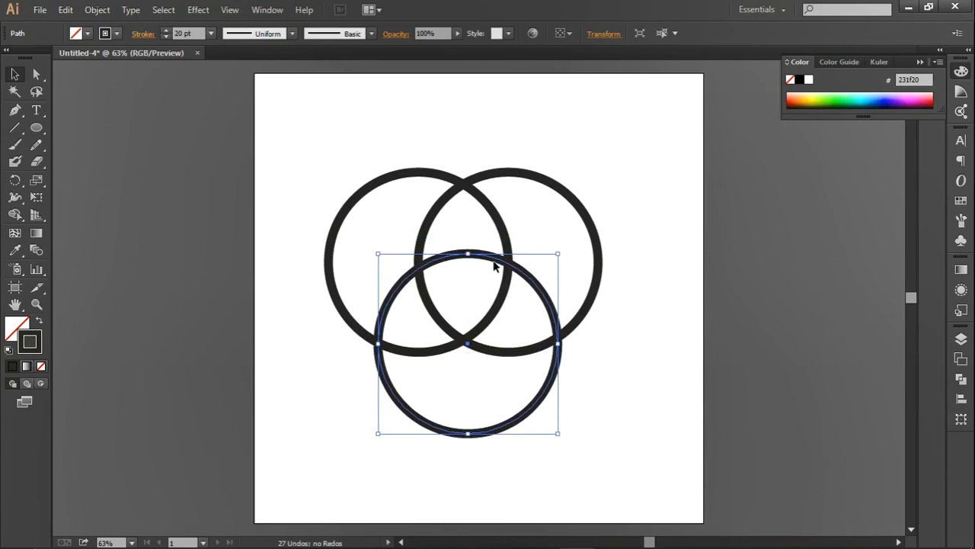
key("Up")
key("Up")
key("Up")
key("Up")
key("Up")
key("Up")
key("Up")
key("Up")
key("Left")
key("Left")
key("Left")
key("Left")
key("Left")
key("Left")
key("Left")
key("Left")
key("Up")
key("Up")
key("Up")
key("Up")
key("Up")
key("Left")
key("Left")
key("Up")
key("Up")
key("Up")
key("Left")
left_click(384, 157)
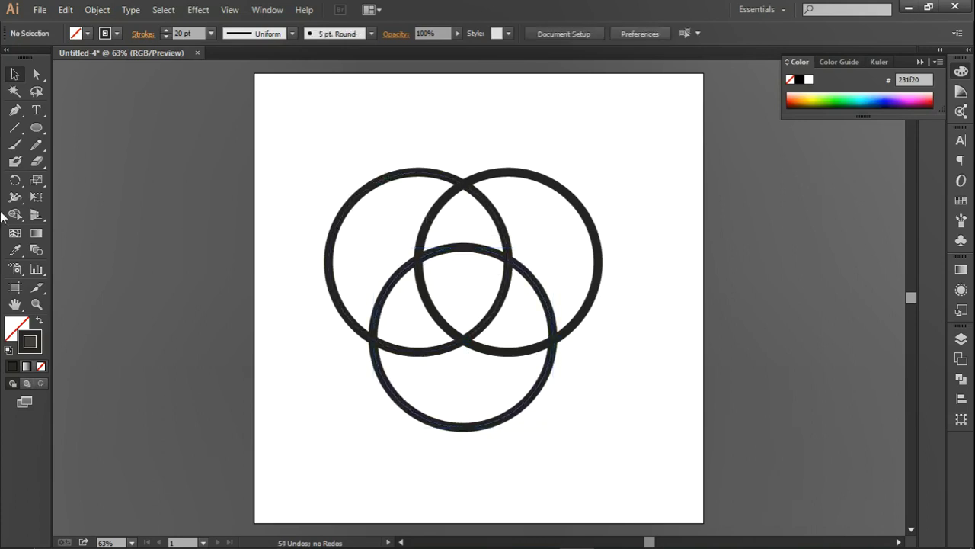
Step: At 100% zoom, draw a small circle at the left intersection of the rings
left_click(38, 131)
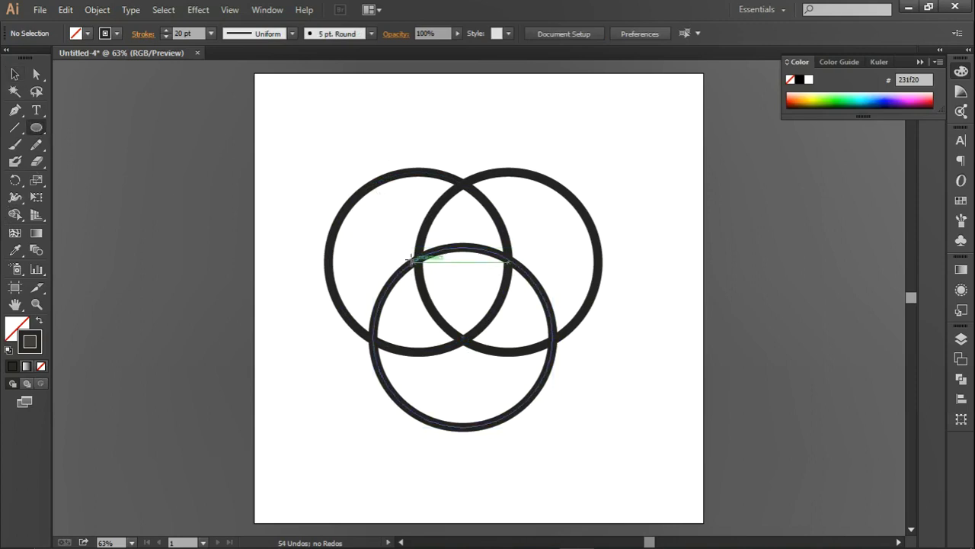
key("ctrl+1")
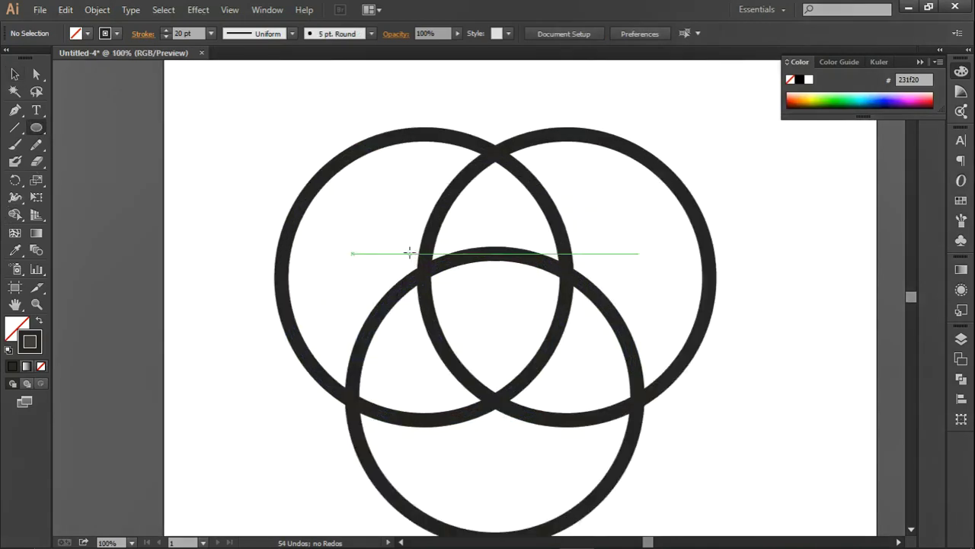
left_click_drag(408, 251, 455, 302)
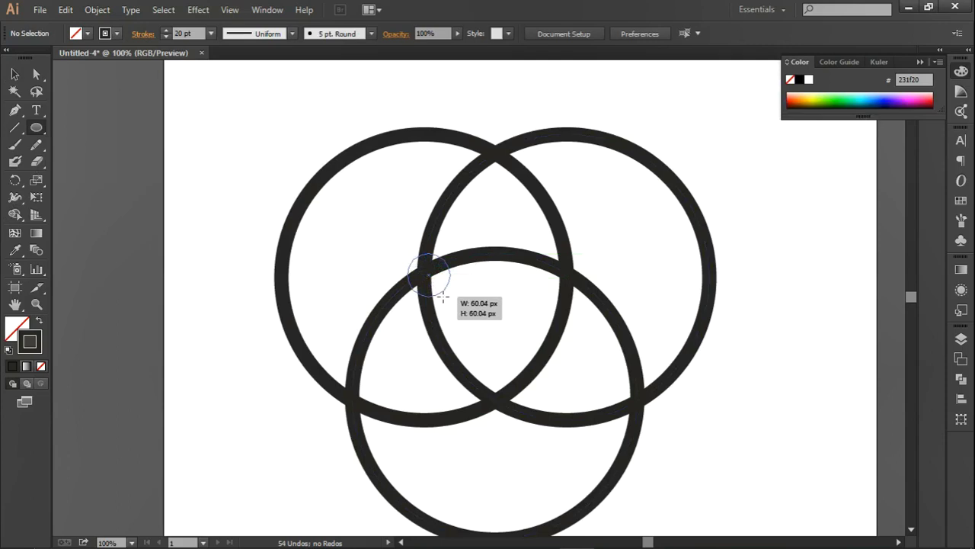
left_click(14, 74)
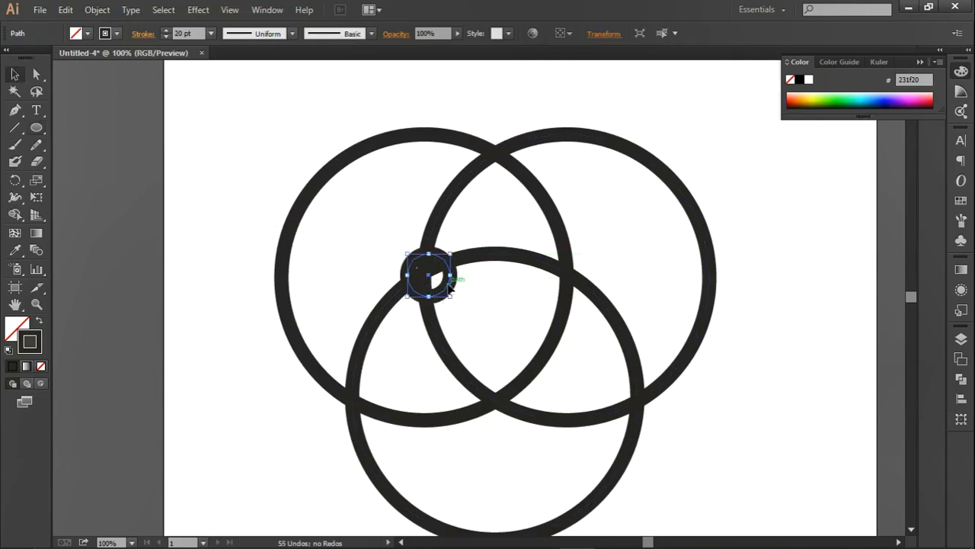
left_click_drag(451, 290, 447, 290)
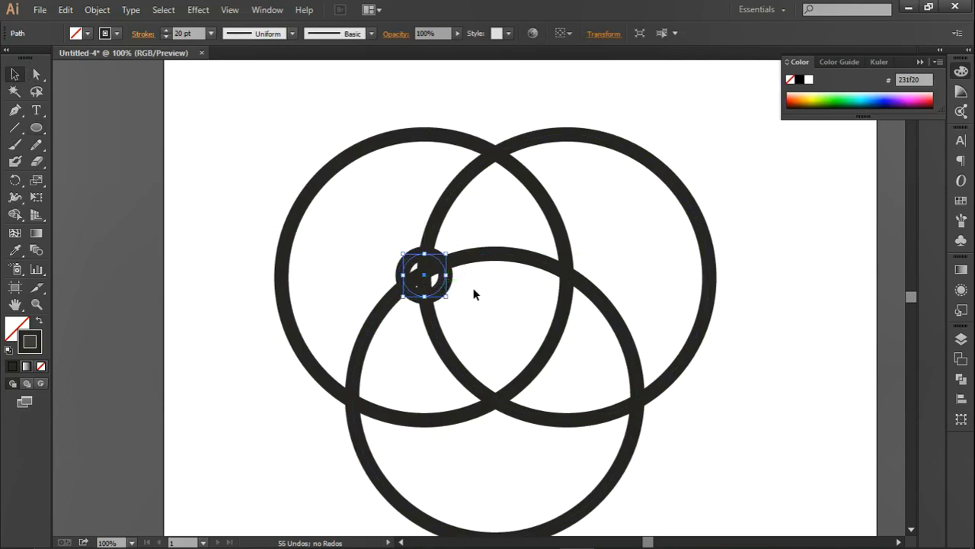
key("Left")
key("Left")
key("Left")
key("Left")
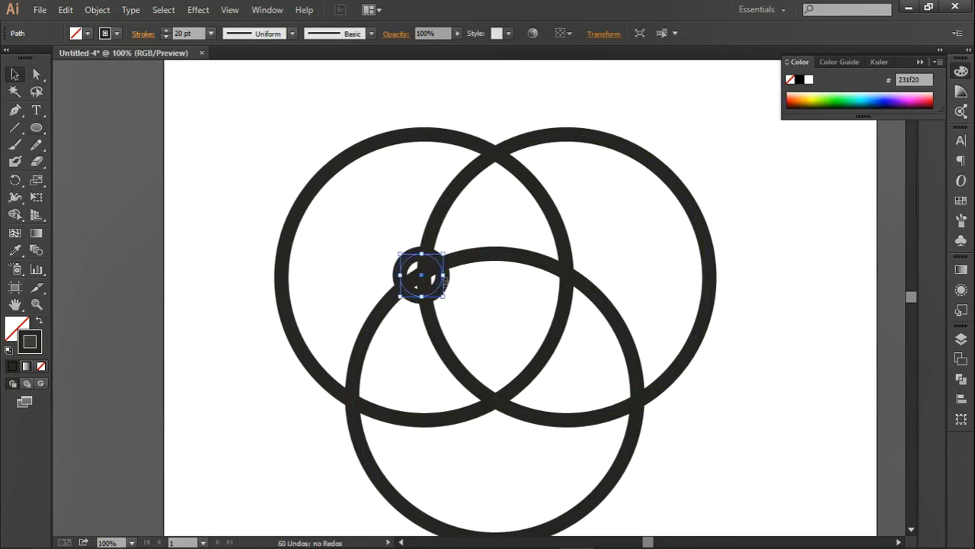
Step: Copy the small circle 200 px right onto the right intersection, then select all circles
left_click_drag(446, 286, 587, 281)
left_click(609, 246)
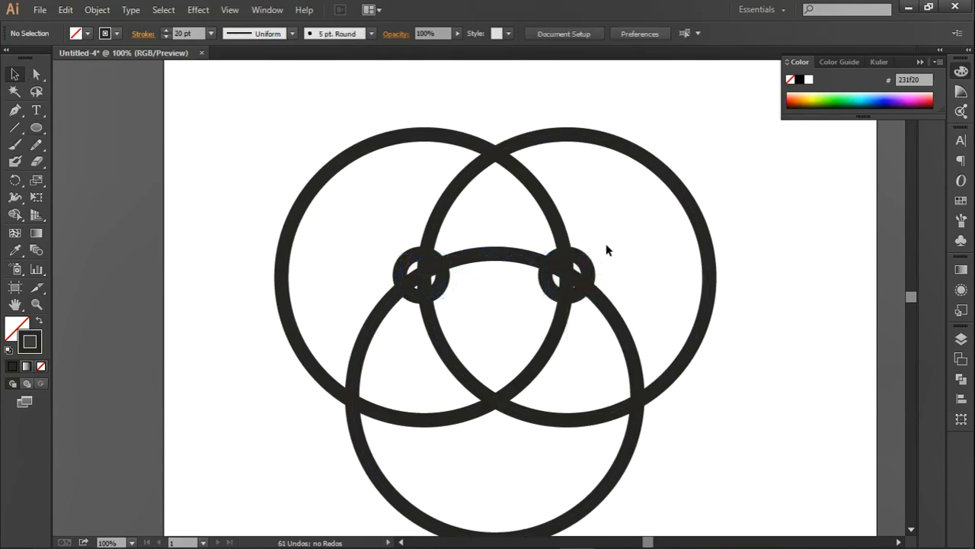
left_click(593, 275)
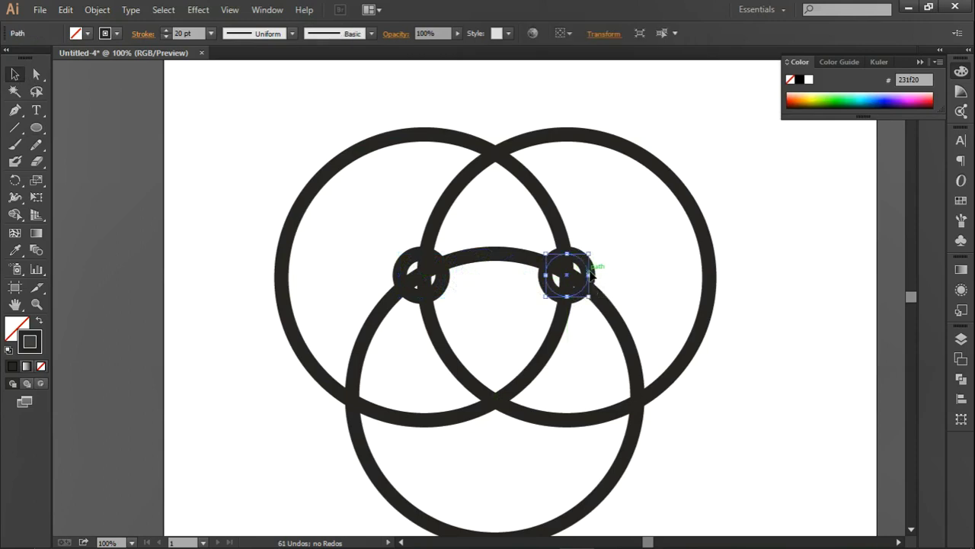
left_click_drag(592, 276, 595, 267)
left_click(607, 234)
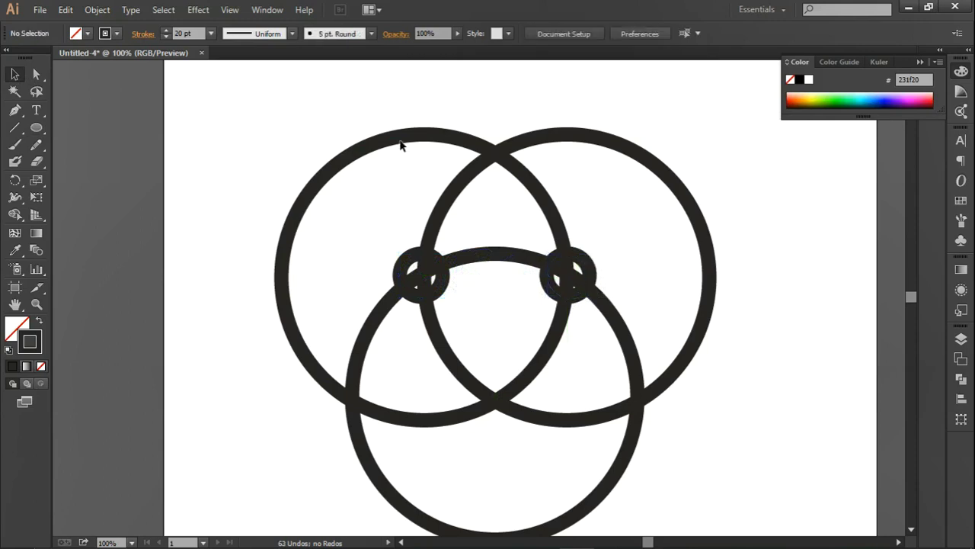
left_click_drag(313, 101, 698, 511)
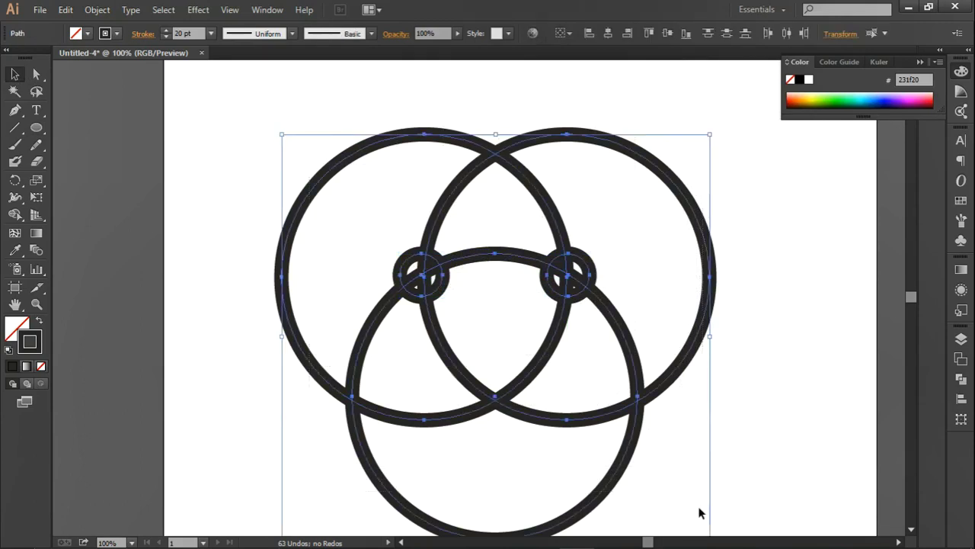
Step: Delete the unwanted ring regions with Shape Builder, leaving a shield with notched top corners
left_click(15, 214)
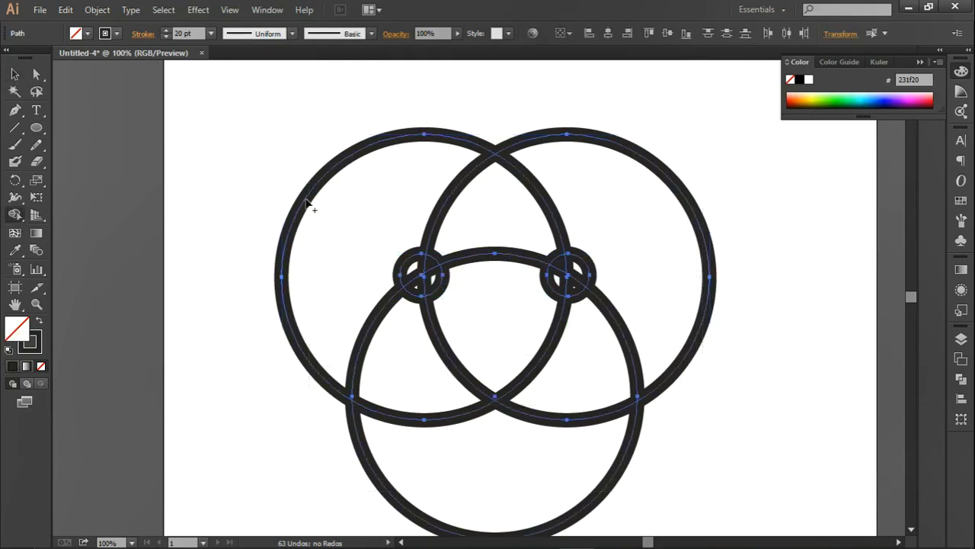
left_click_drag(368, 114, 366, 309)
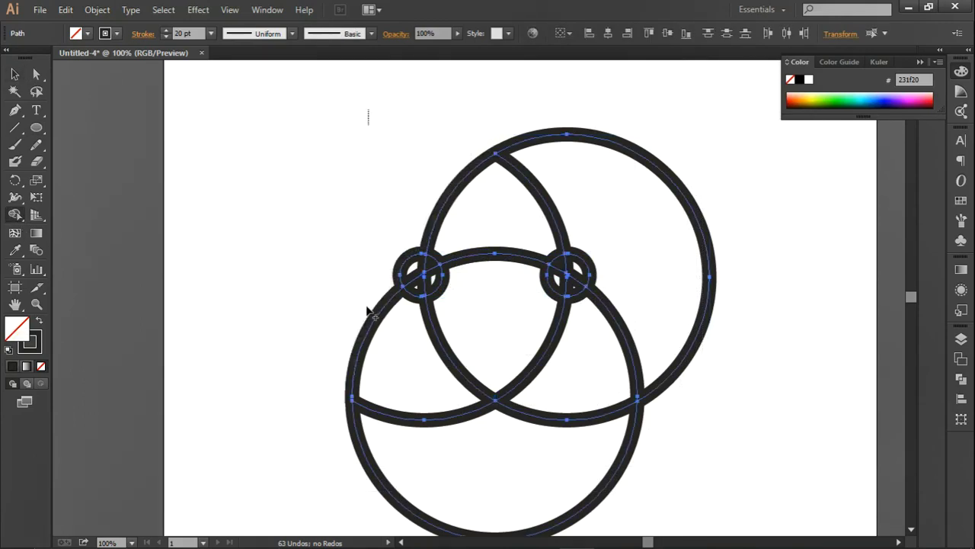
left_click_drag(369, 274, 435, 450)
left_click_drag(653, 171, 564, 440)
left_click_drag(623, 221, 440, 207)
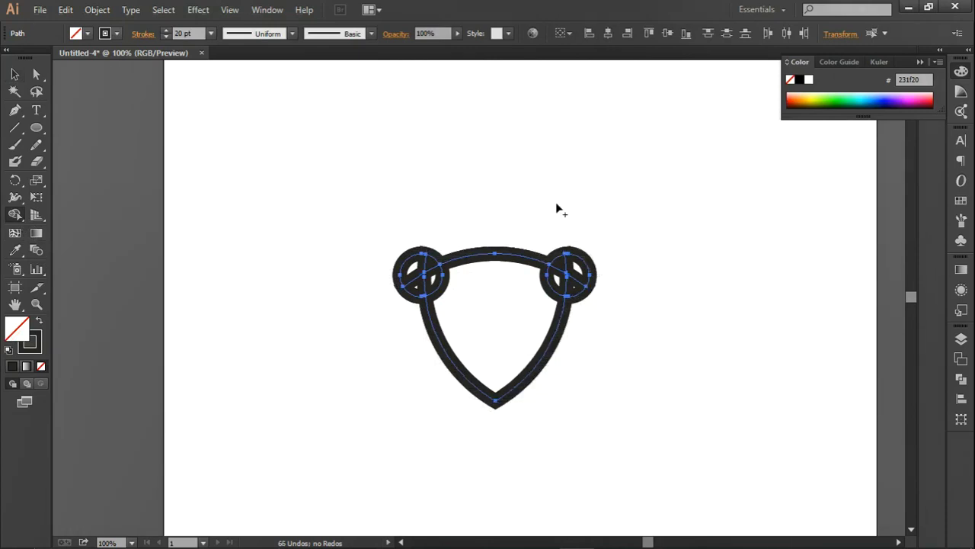
mouse_move(596, 245)
left_mouse_down()
mouse_move(559, 281)
mouse_move(587, 266)
left_mouse_up()
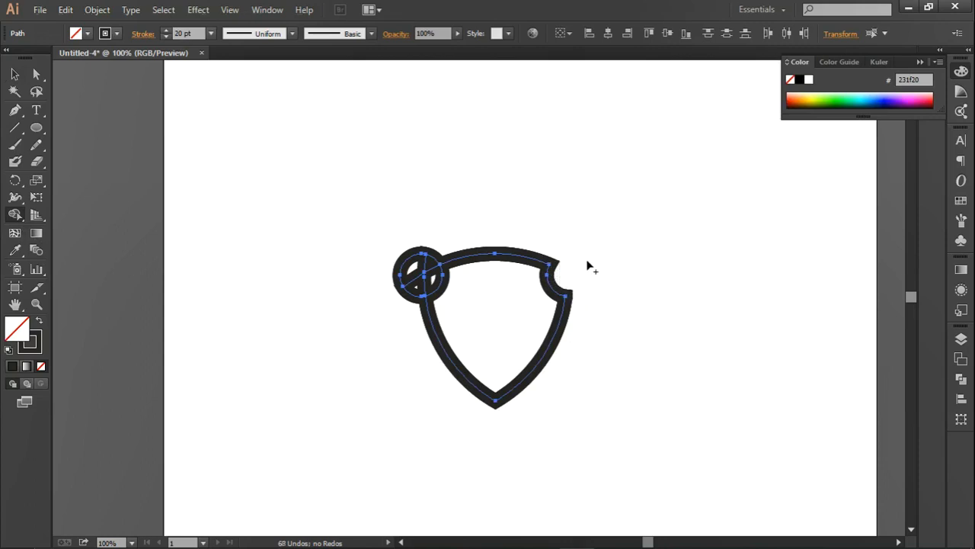
mouse_move(381, 241)
left_mouse_down()
mouse_move(435, 289)
mouse_move(429, 280)
left_mouse_up()
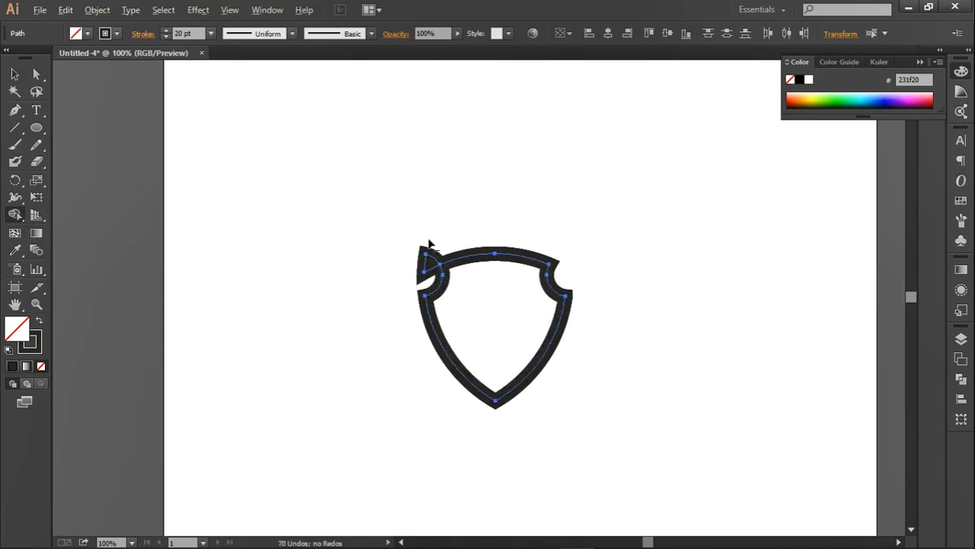
left_click(426, 257, "alt")
Step: Zoom out, shift the shield up and right, and reselect it
key("ctrl+minus")
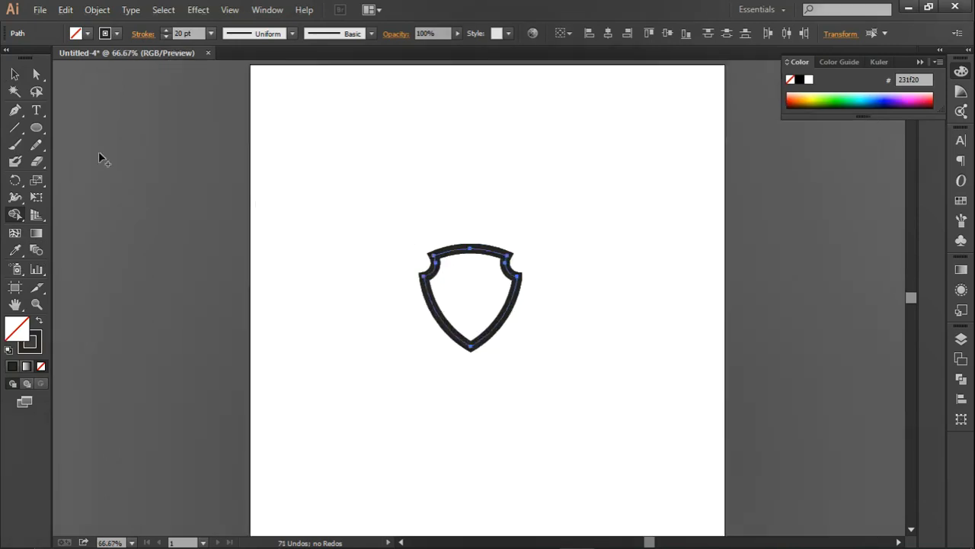
key("v")
scroll(499, 226, "up", 2)
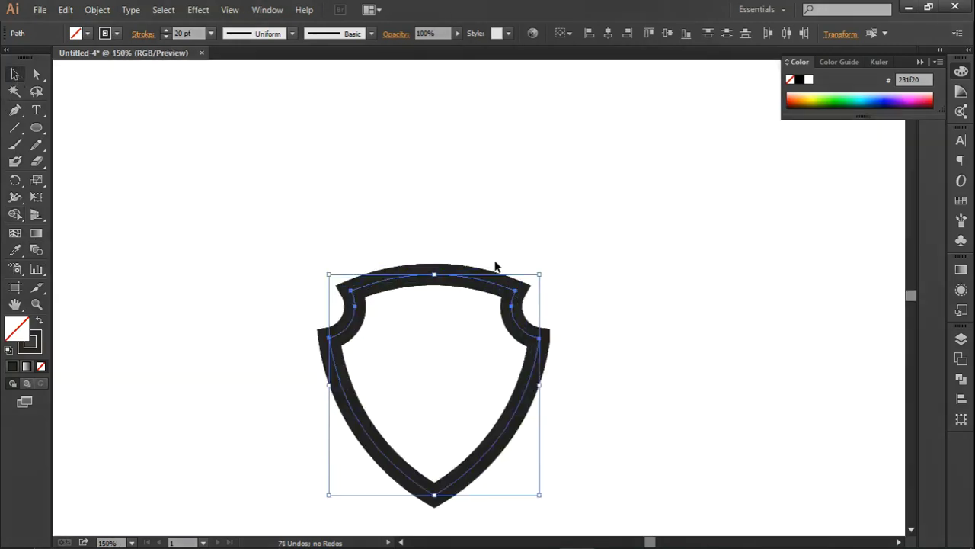
mouse_move(500, 294)
left_mouse_down()
mouse_move(661, 194)
mouse_move(463, 242)
left_mouse_up()
right_click(449, 248)
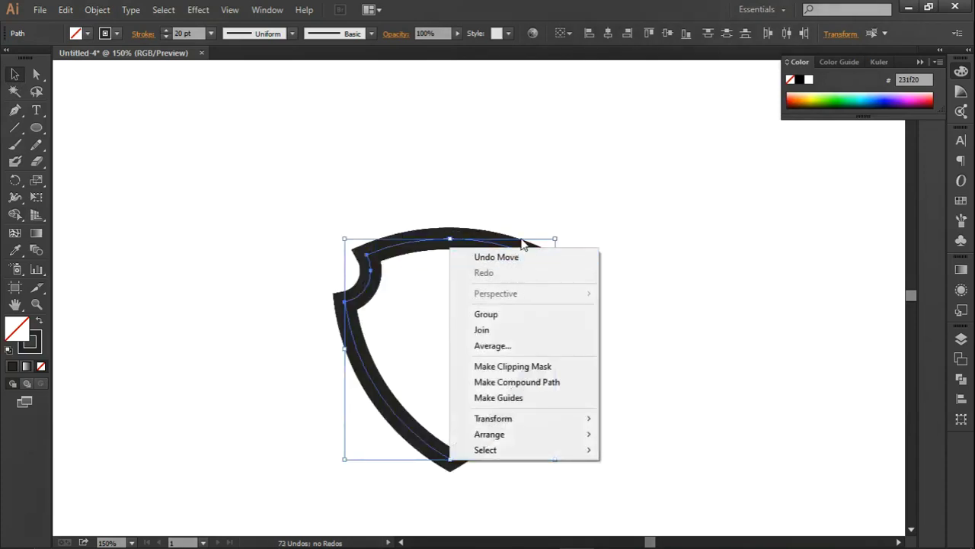
left_click(477, 238)
left_click(474, 238)
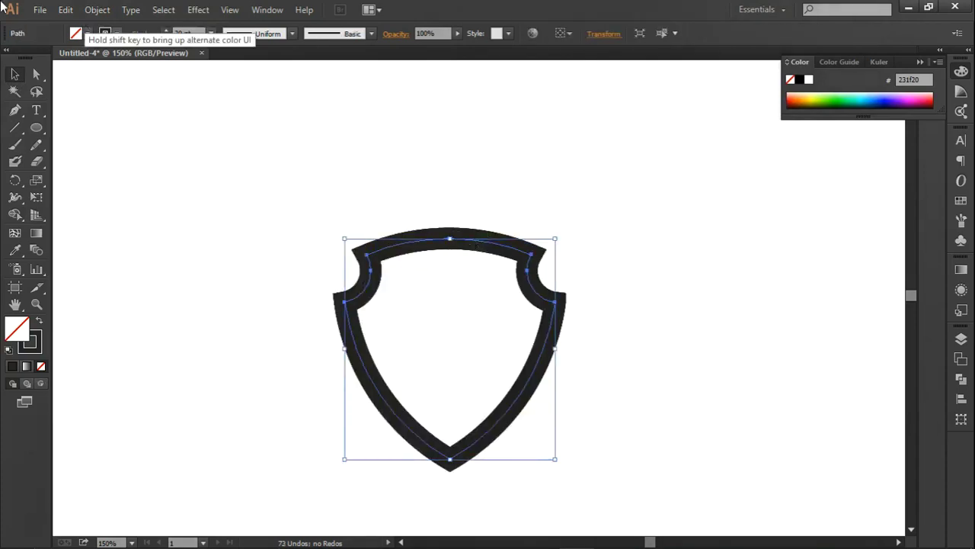
Step: Expand the shield's thick outline into a filled shape via Object > Expand
left_click(97, 9)
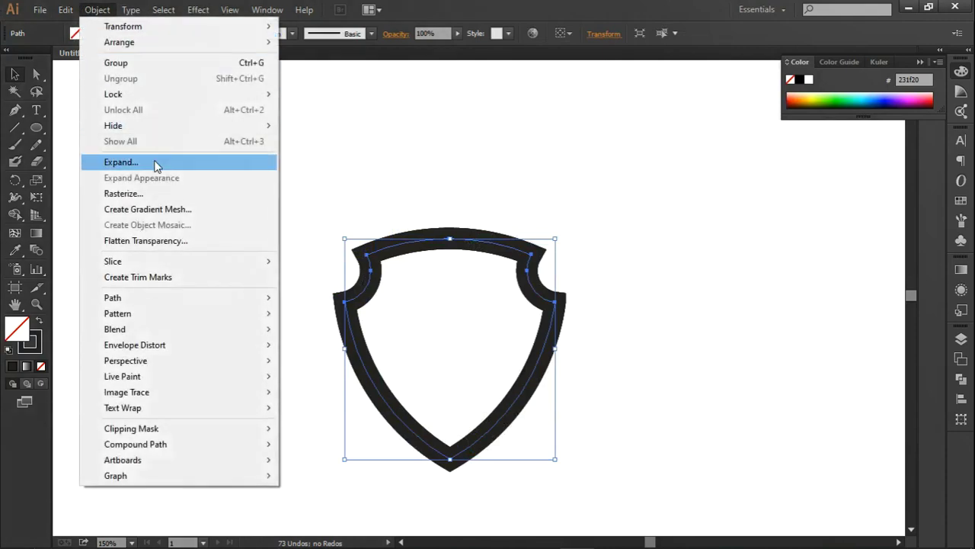
left_click(156, 163)
left_click(437, 361)
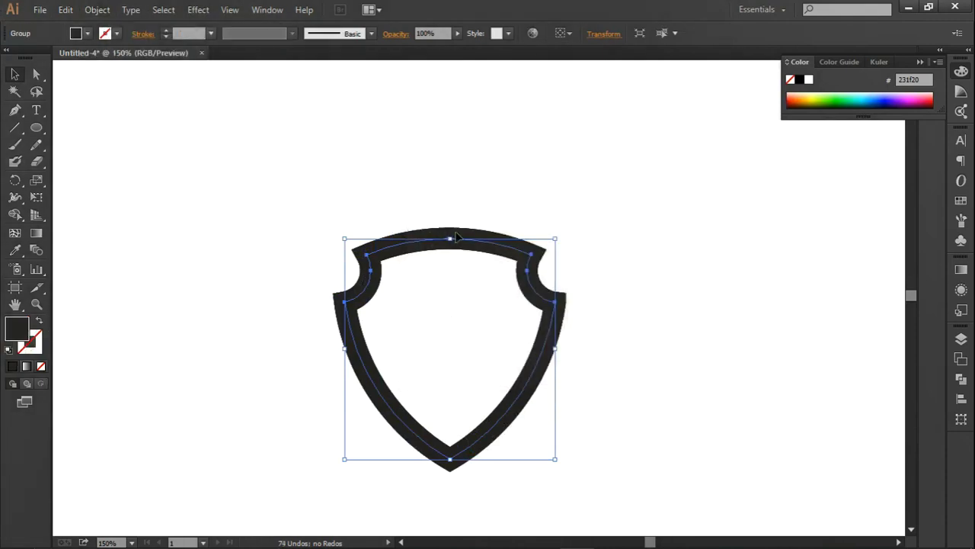
left_click(449, 170)
left_click_drag(474, 247, 532, 214)
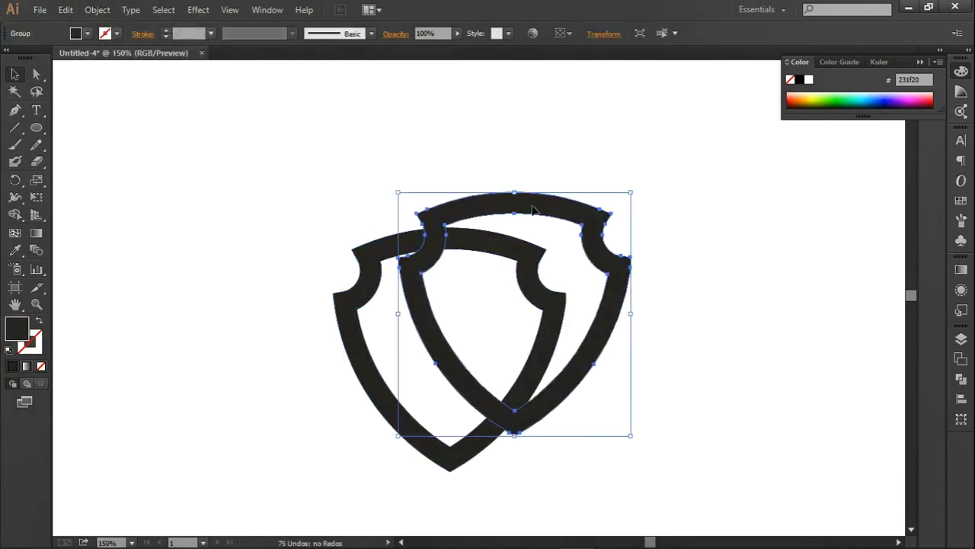
left_click_drag(509, 252, 582, 196)
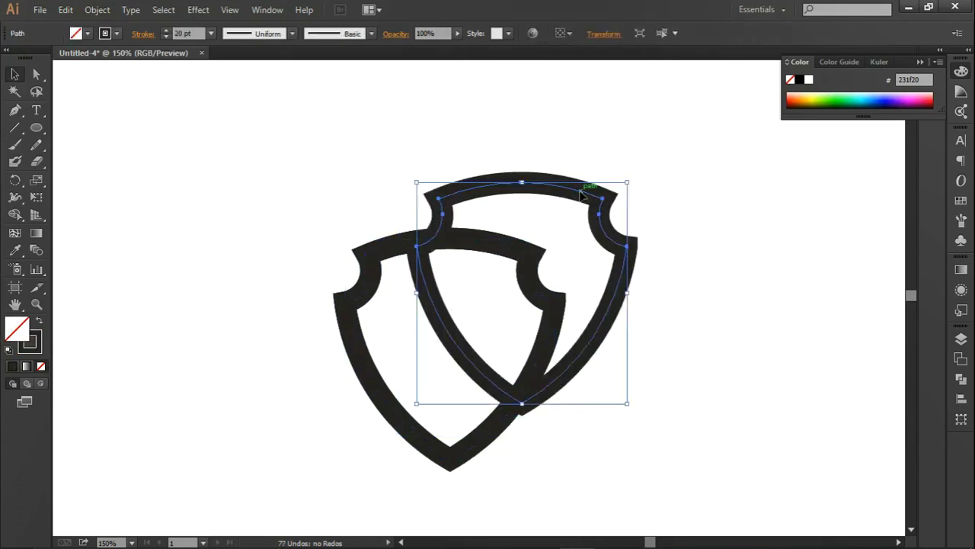
key("Delete")
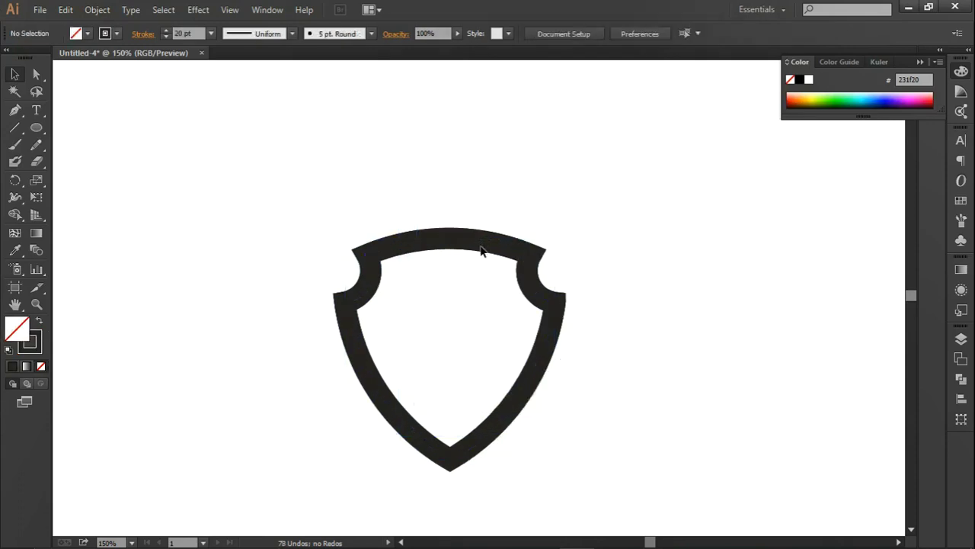
left_click(480, 248)
key("Delete")
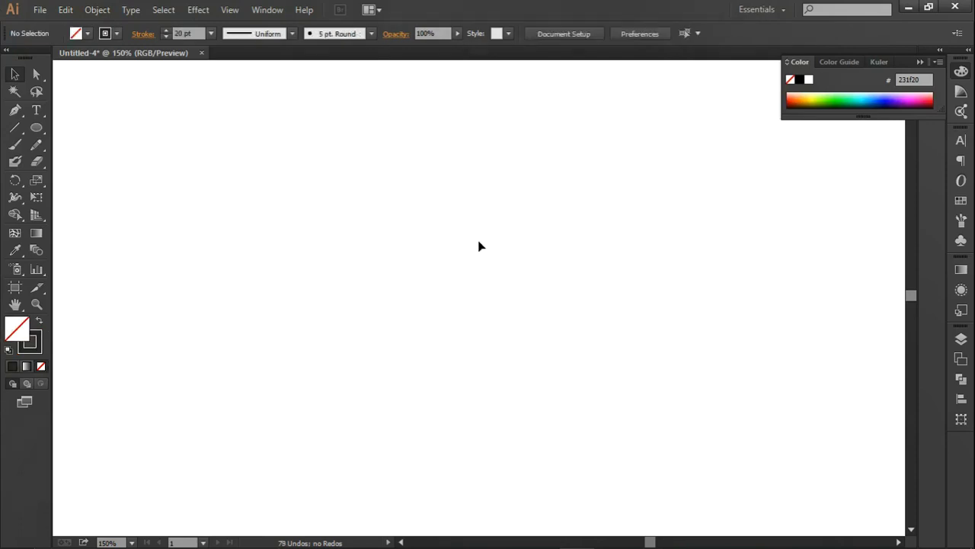
key("ctrl+z")
Step: Expand the shield's outline with Fill and Stroke into a filled shape
left_click(97, 9)
left_click(163, 162)
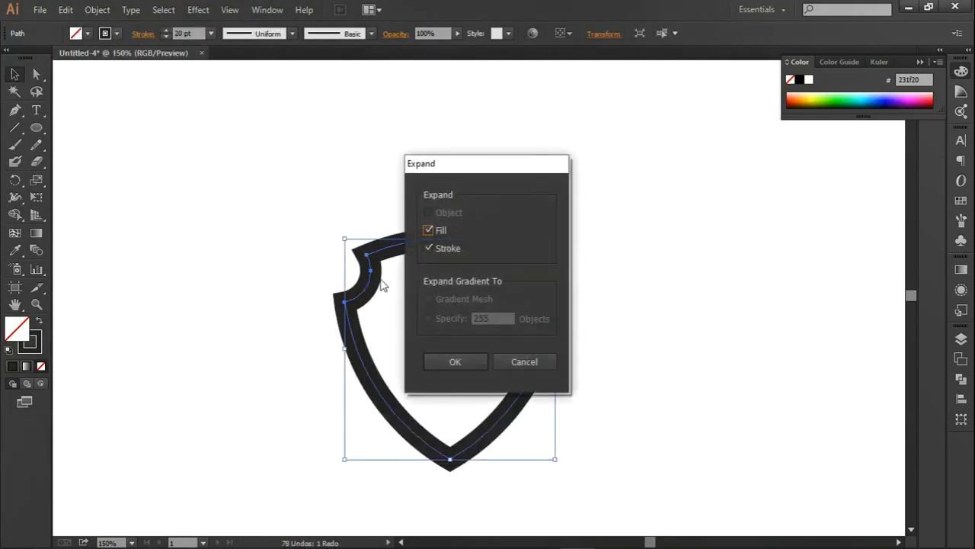
left_click(438, 358)
left_click(621, 253)
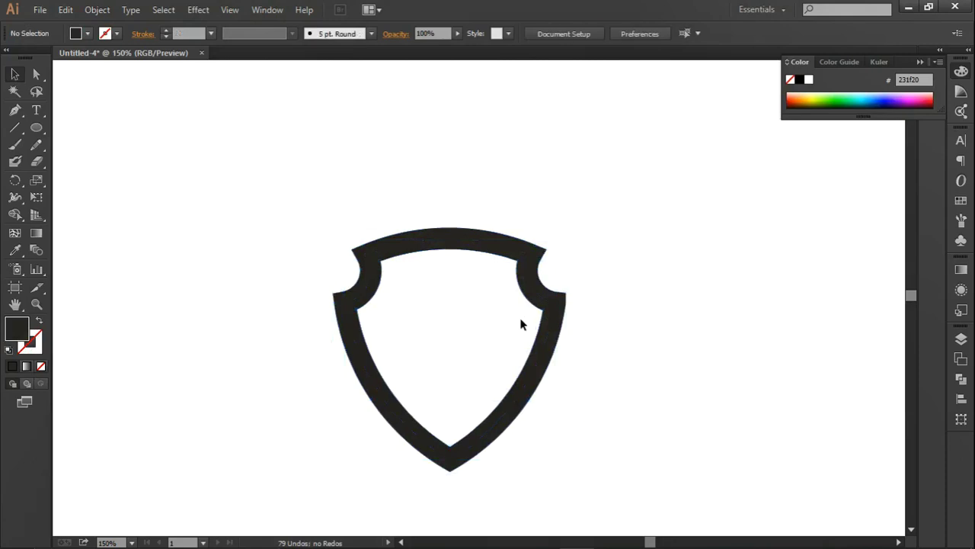
Step: Reposition the shield group slightly up and left near the artboard's middle
left_click(531, 313)
mouse_move(531, 312)
left_mouse_down()
mouse_move(511, 297)
mouse_move(544, 306)
left_mouse_up()
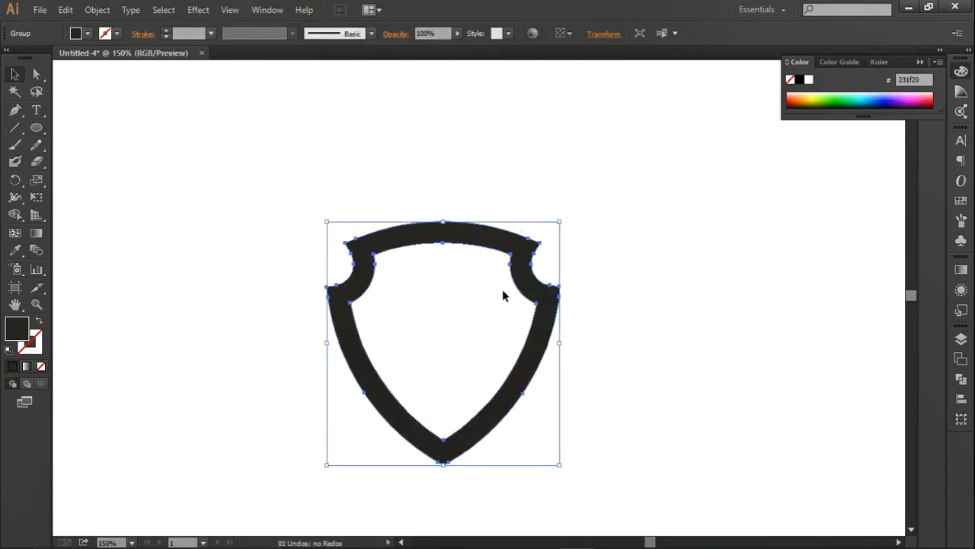
key("ctrl+minus")
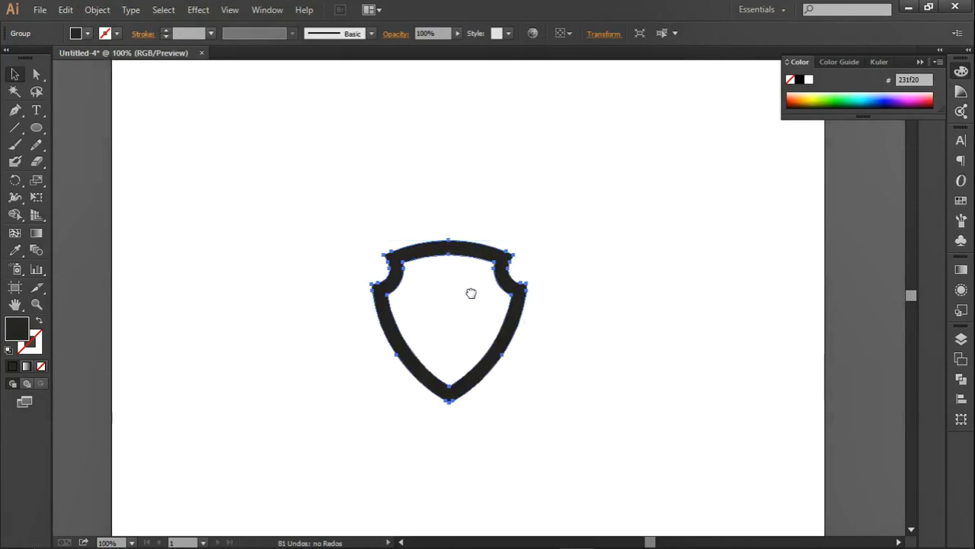
left_click_drag(458, 291, 505, 268)
key("ctrl+plus")
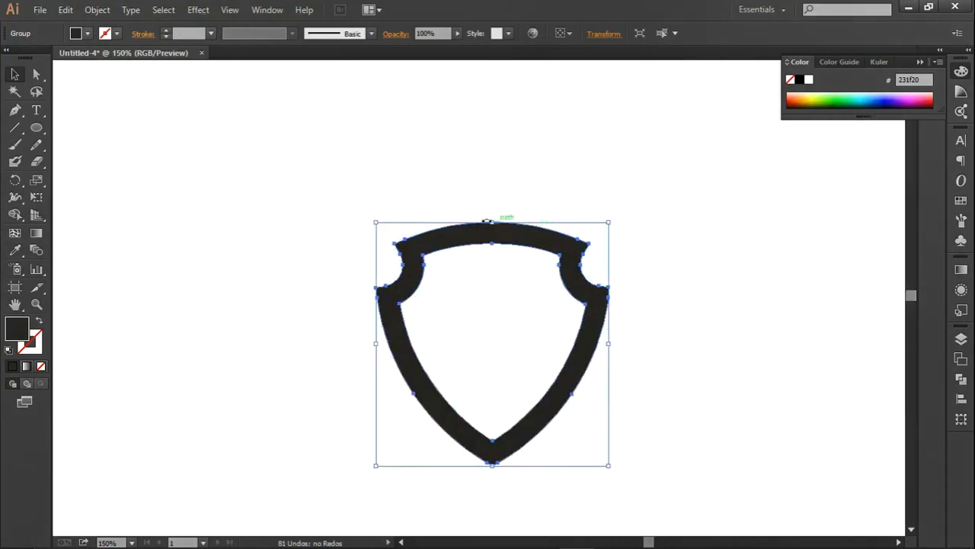
scroll(461, 214, "down", 1)
left_click_drag(531, 220, 508, 214)
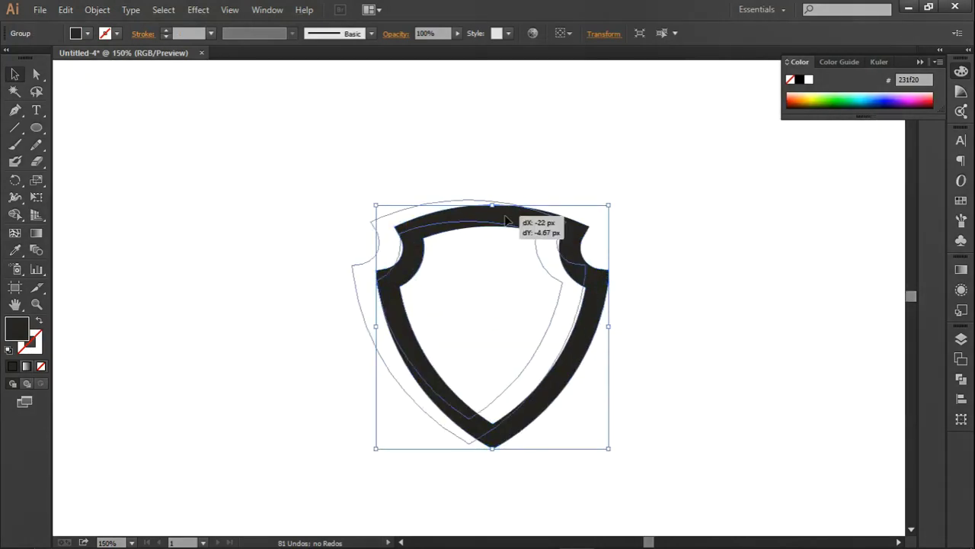
left_click(448, 180)
left_click(37, 129)
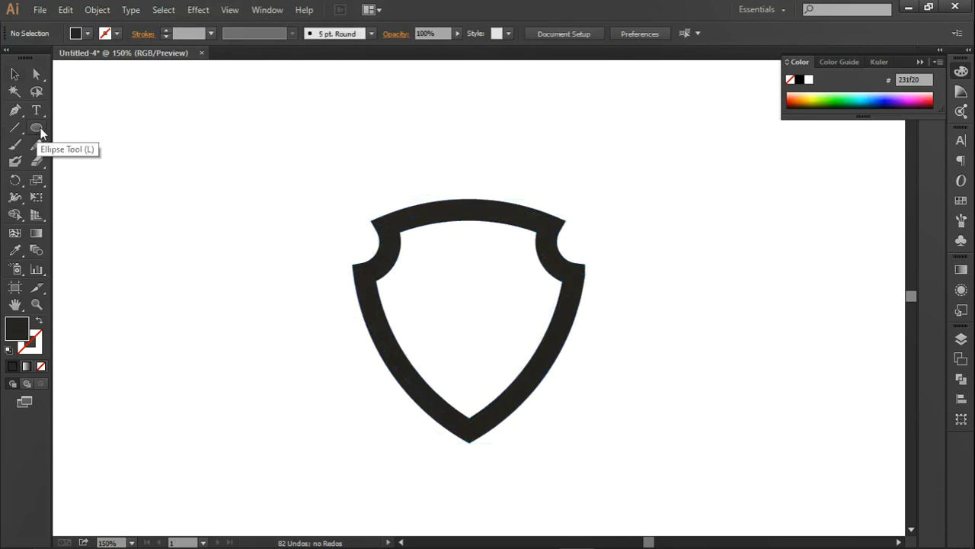
Step: Draw a 309 px circle centred over the shield and fill it pink #ff0049
left_click_drag(469, 292, 585, 439)
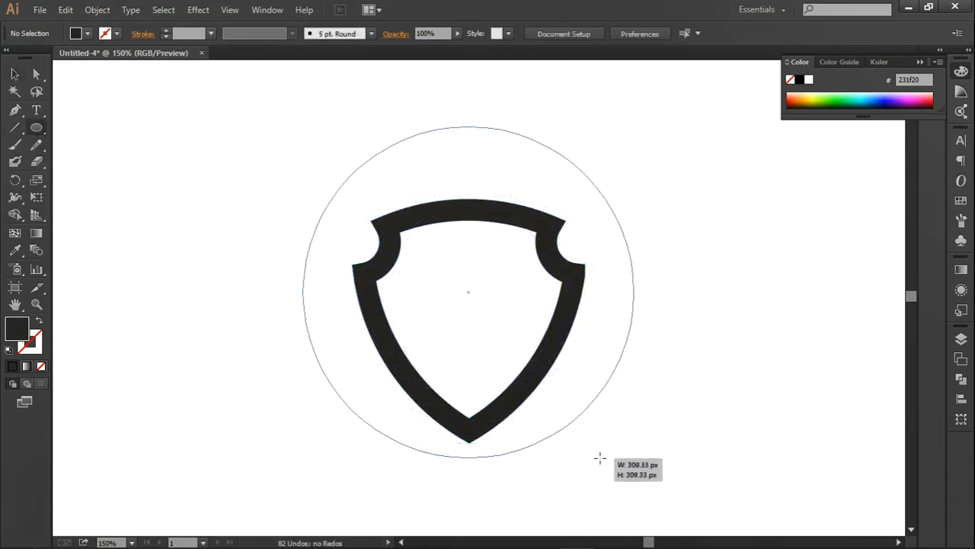
left_click_drag(585, 438, 599, 457)
left_click(13, 74)
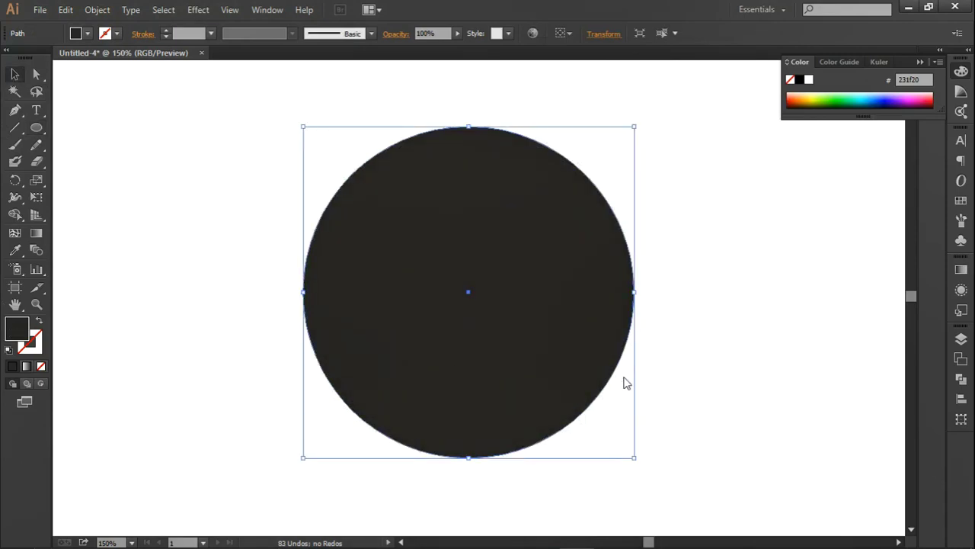
left_click_drag(724, 311, 765, 303)
left_click(914, 322)
mouse_move(716, 343)
left_mouse_down()
mouse_move(438, 218)
mouse_move(547, 253)
left_mouse_up()
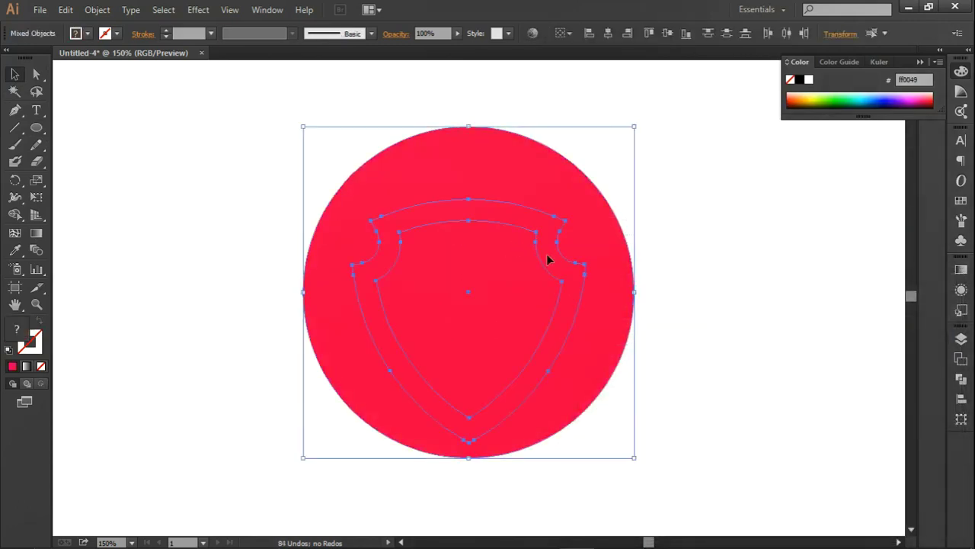
Step: Send the pink circle behind the shield and select both shapes
left_click(701, 190)
left_click(592, 238)
left_click_drag(690, 313, 431, 218)
left_click(241, 221)
left_click(489, 155)
right_click(471, 177)
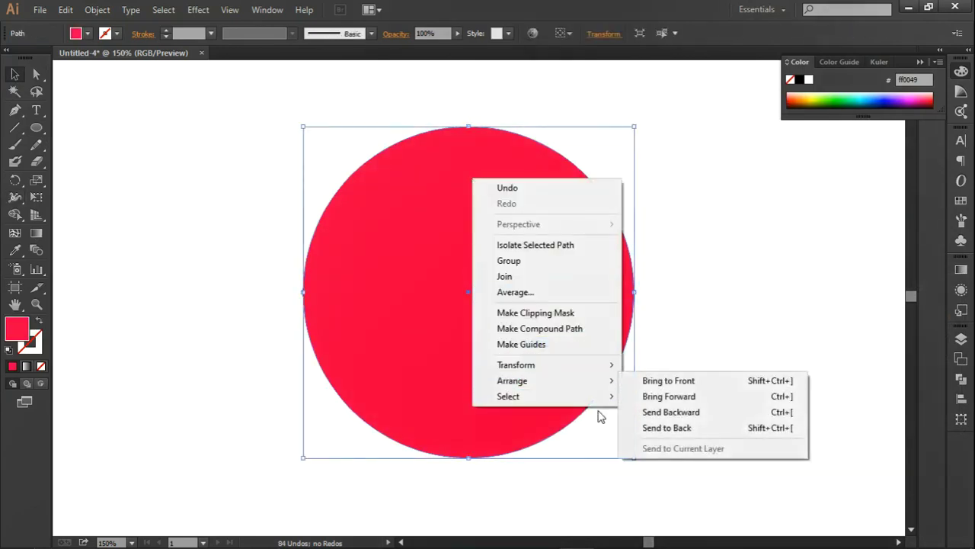
left_click(648, 427)
left_click(681, 354)
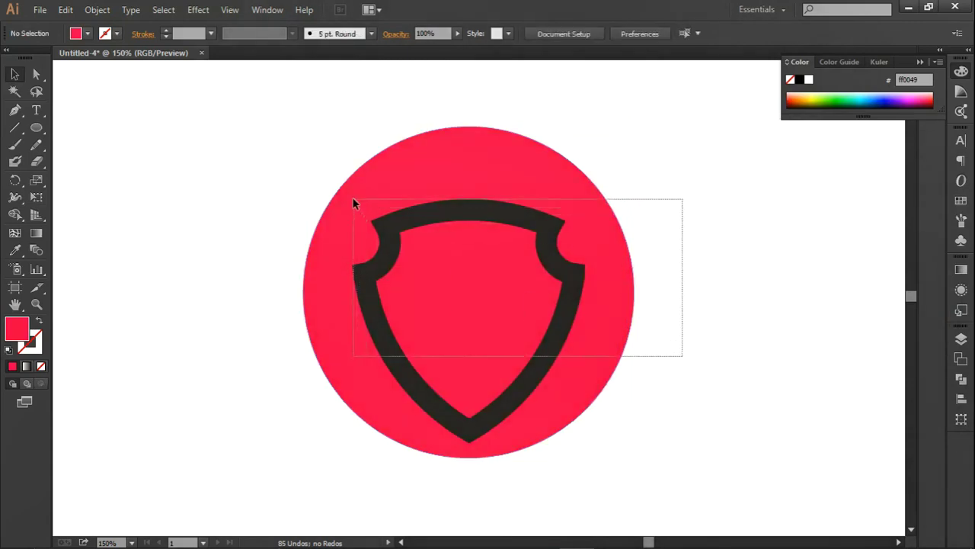
left_click_drag(681, 355, 281, 159)
Step: Delete the pink area outside the shield with Shape Builder, undoing stray edits
left_click(15, 214)
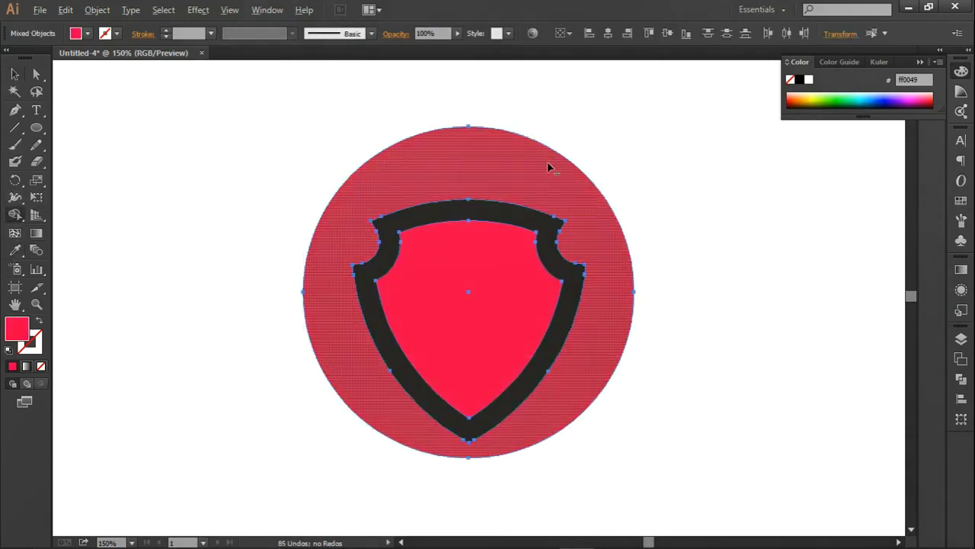
left_click(602, 223, "alt")
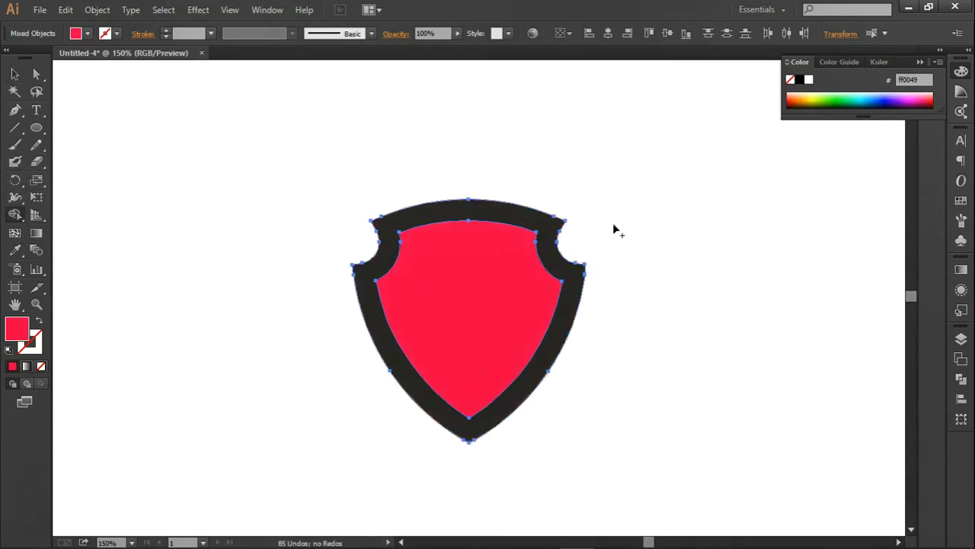
left_click(399, 221)
key("ctrl+z")
left_click(12, 75)
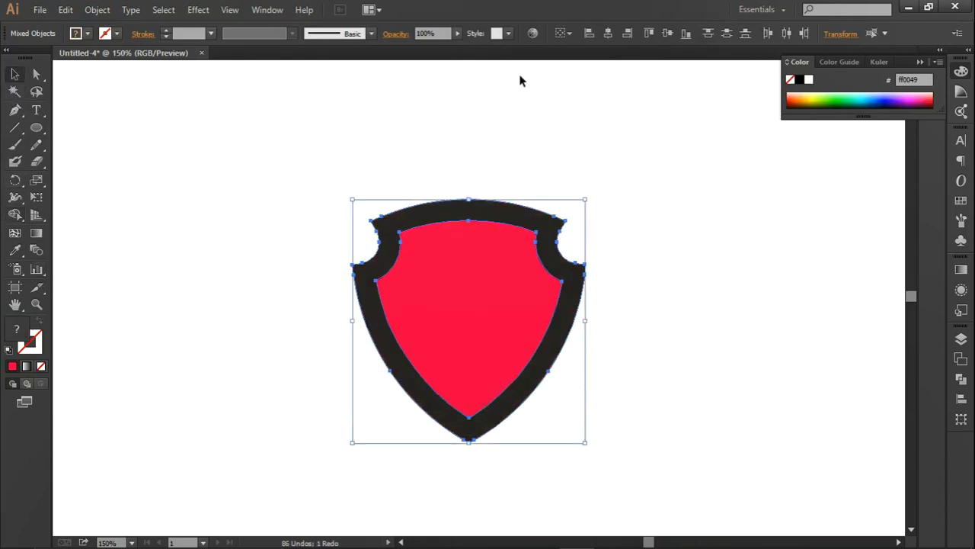
left_click(535, 178)
left_click_drag(545, 208, 573, 177)
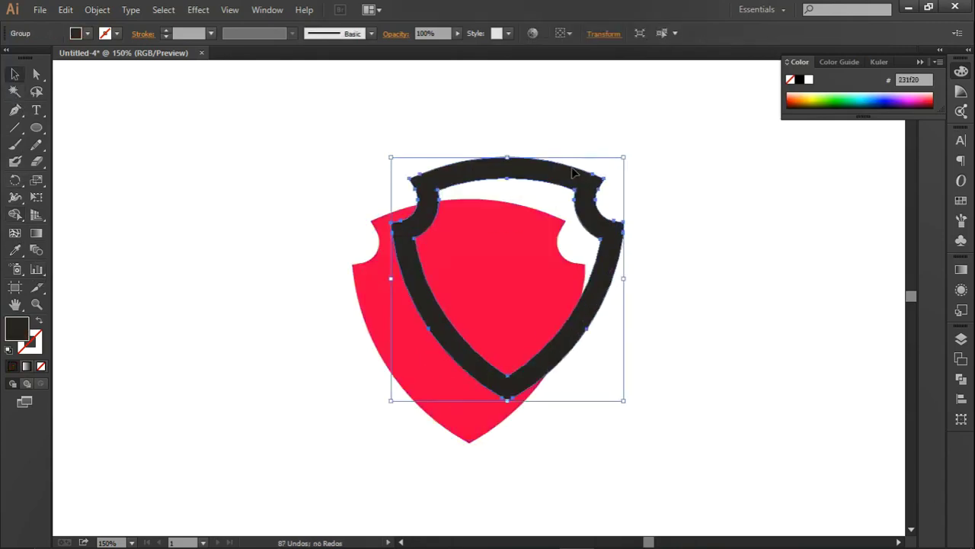
key("ctrl+z")
left_click(585, 172)
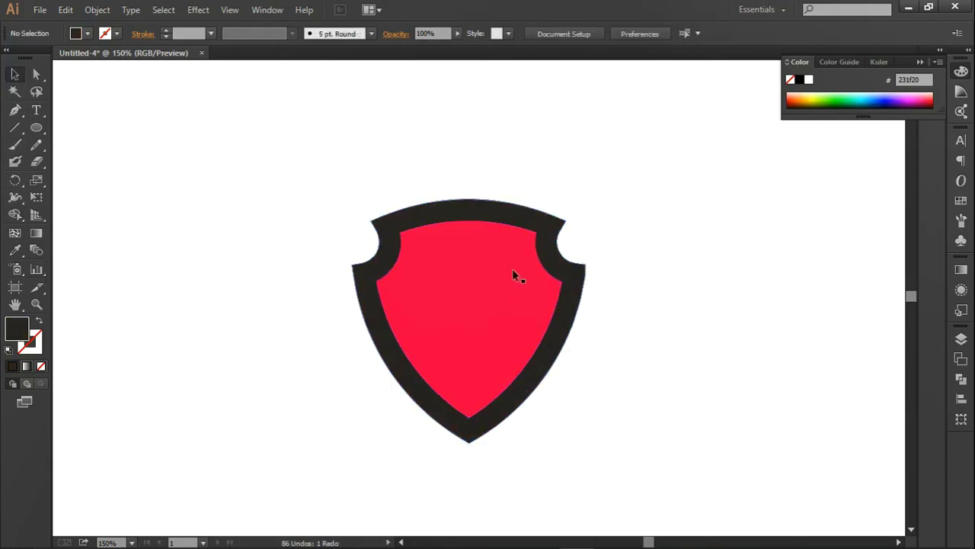
Step: Offset the dark shield border's path by 8 px
left_click(489, 263)
left_click(520, 141)
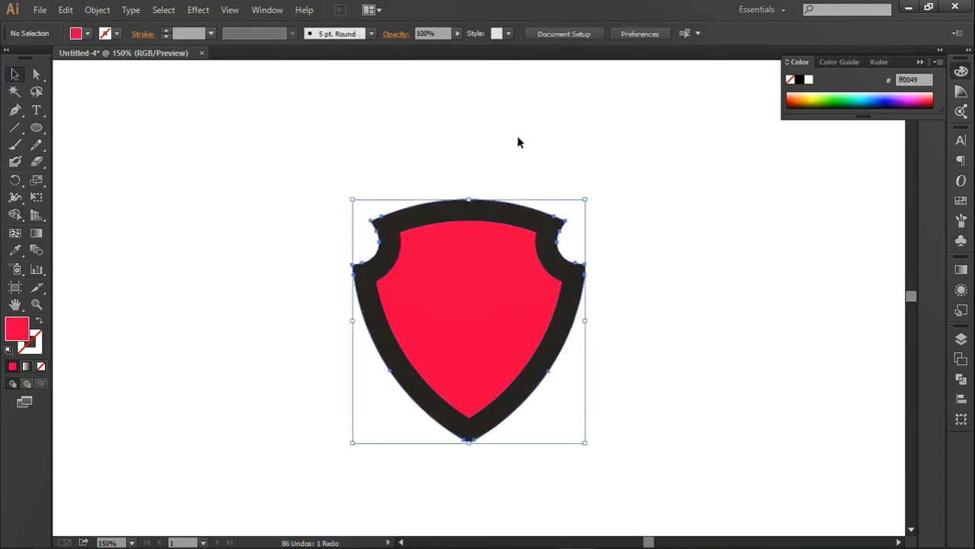
left_click(496, 205)
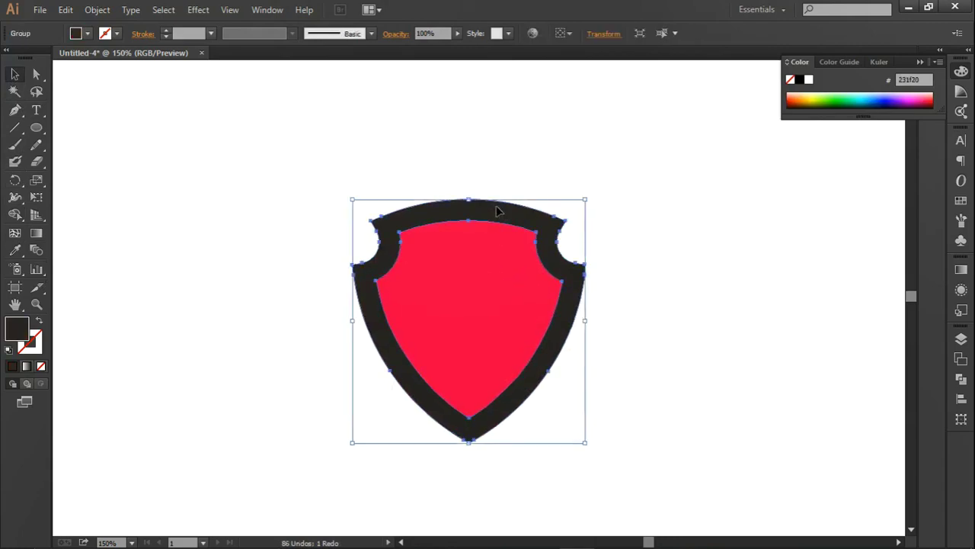
left_click(97, 9)
mouse_move(113, 297)
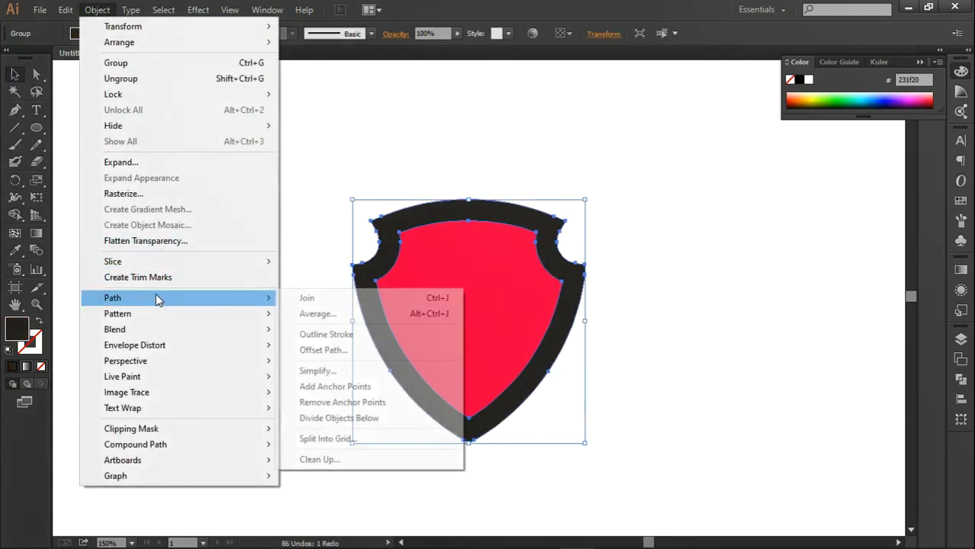
left_click(313, 347)
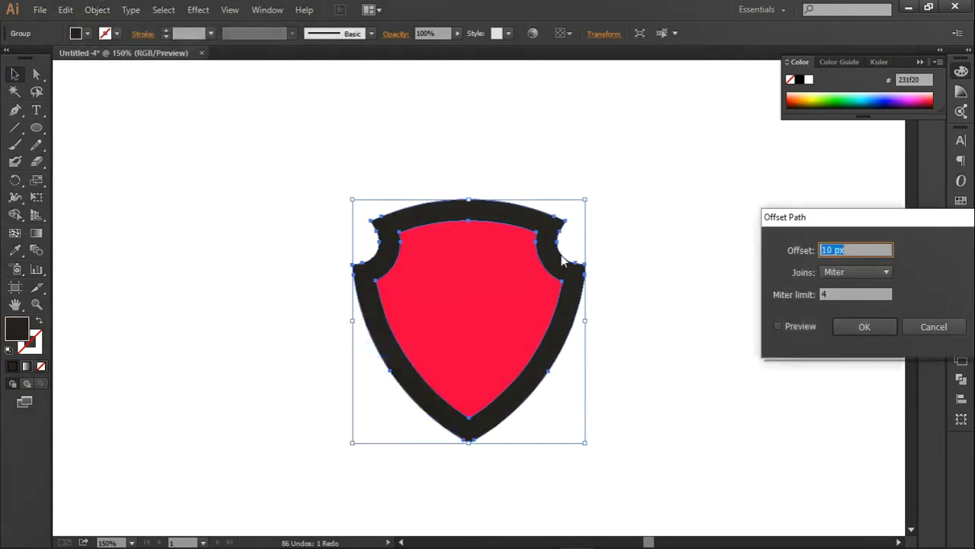
left_click(778, 326)
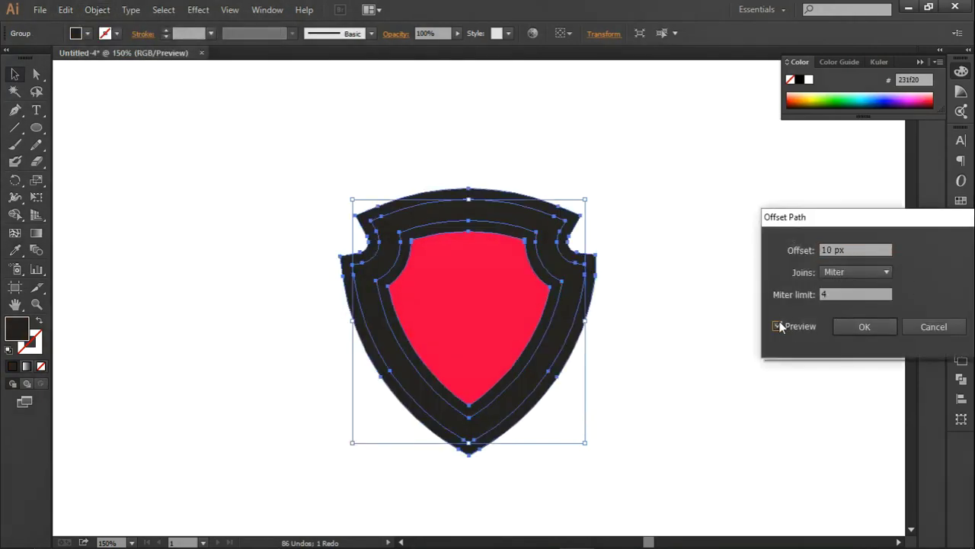
left_click(837, 250)
key("Down")
key("Down")
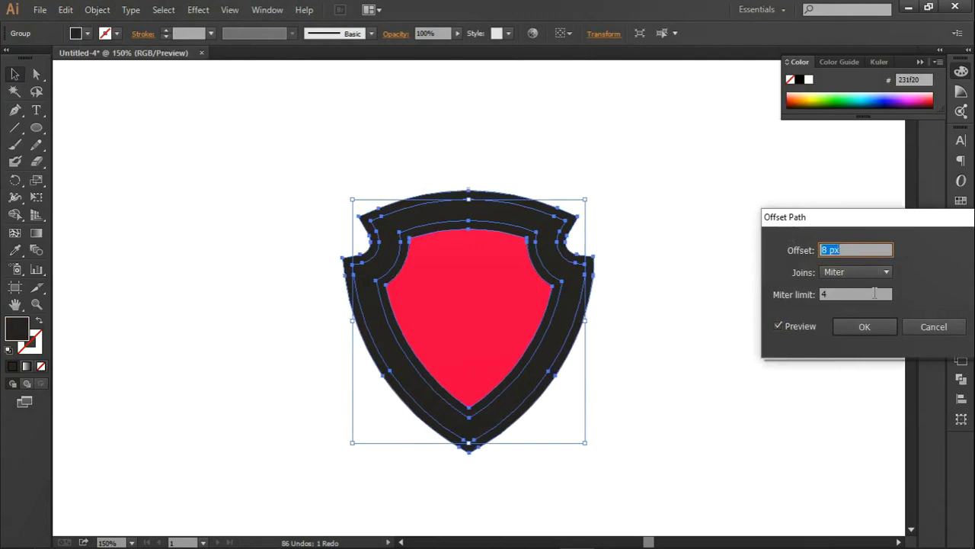
left_click(874, 329)
Step: Delete the inner dark ring and outer sliver with the Shape Builder, leaving a white gap
left_click_drag(391, 148, 605, 386)
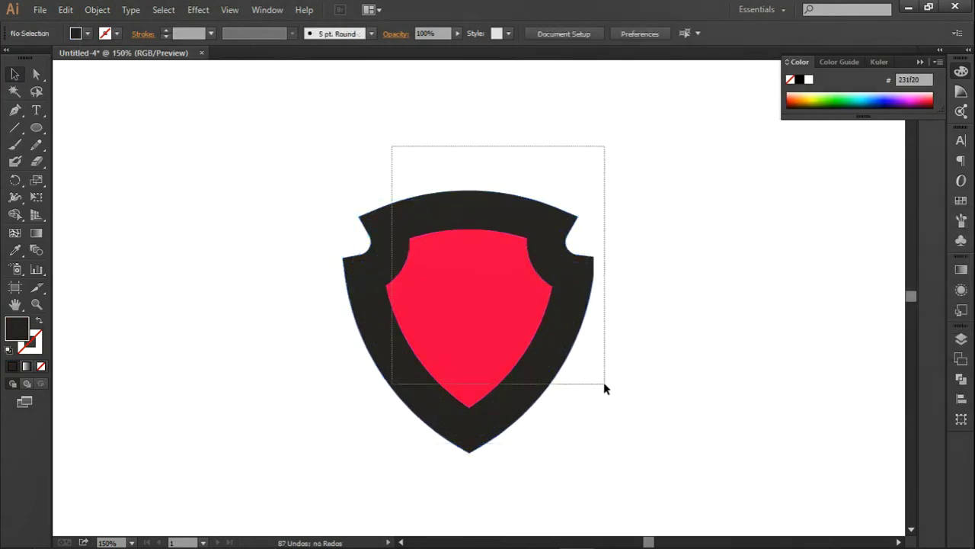
left_click(14, 214)
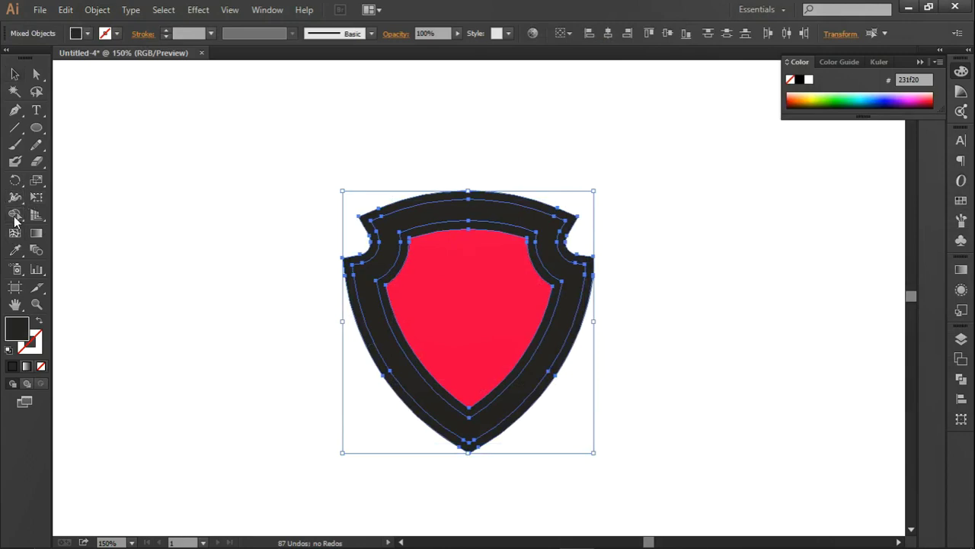
left_click(404, 259, "alt")
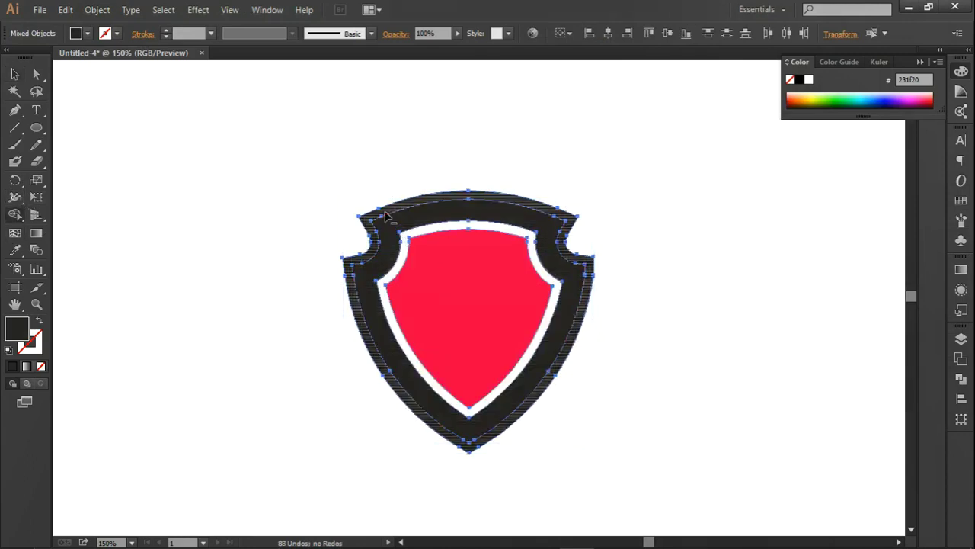
left_click(386, 217, "alt")
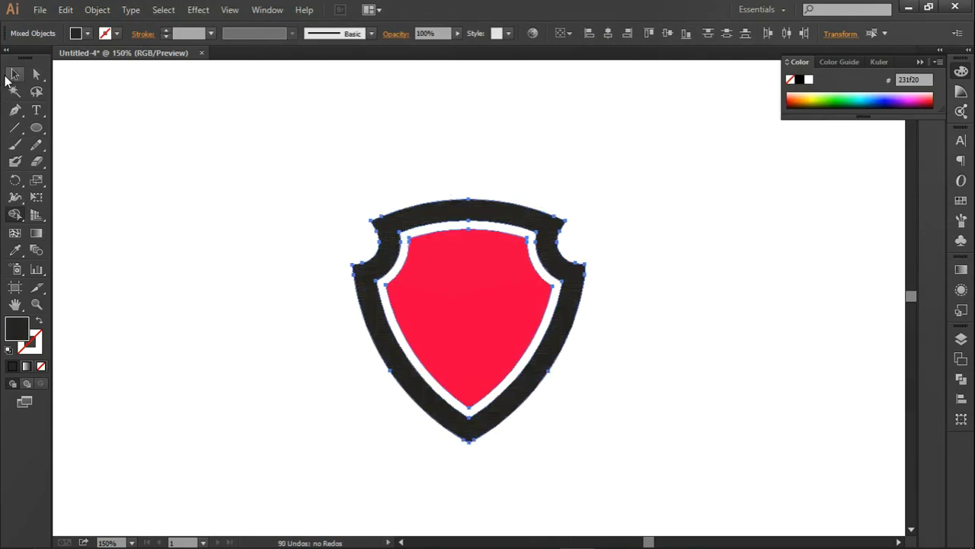
left_click(14, 74)
left_click(600, 115)
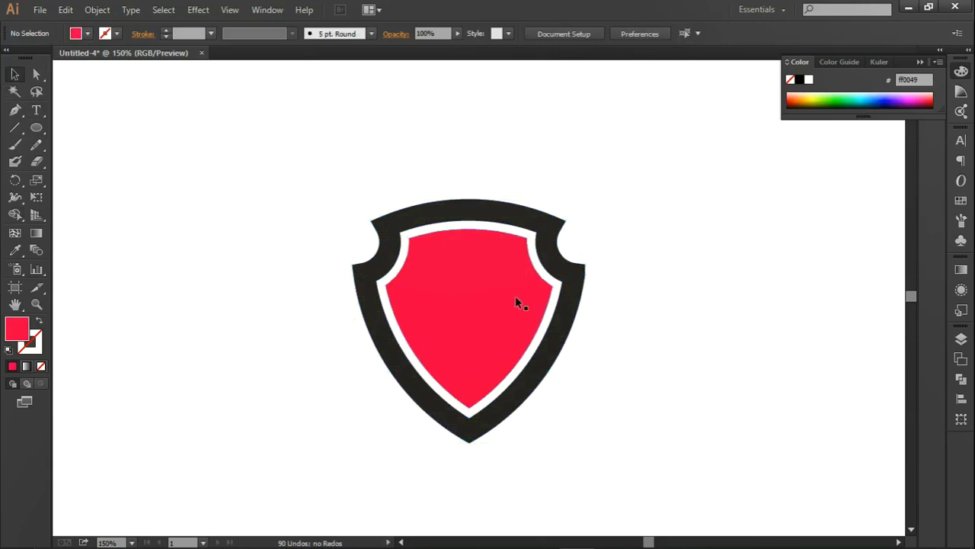
Step: Draw a small circle on the upper part of the red shield
left_click(477, 300)
left_click(251, 252)
left_click(36, 127)
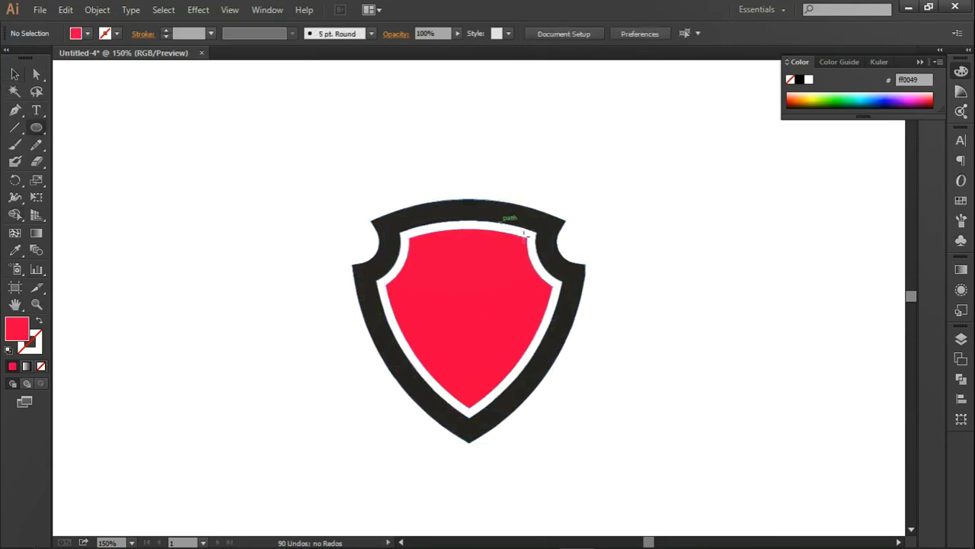
left_click_drag(462, 274, 496, 307)
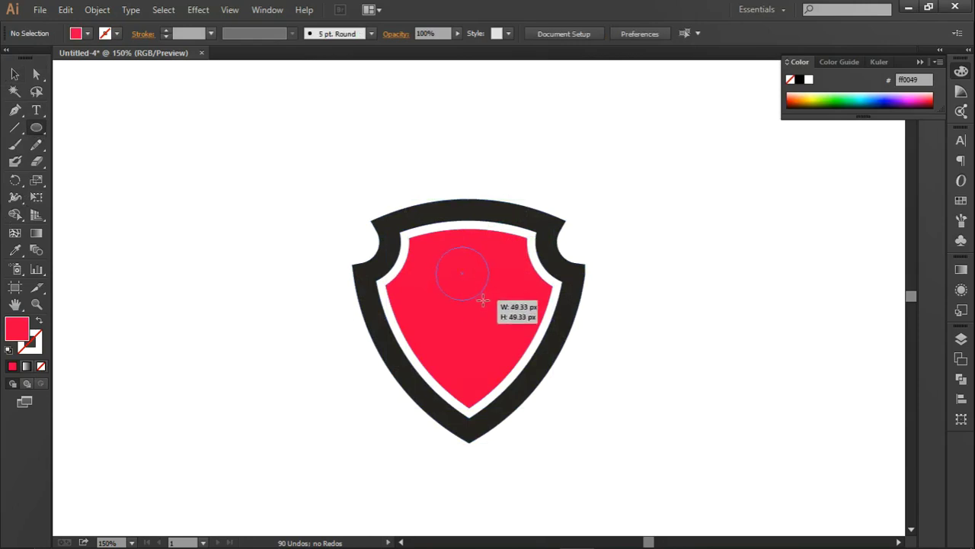
left_click(15, 74)
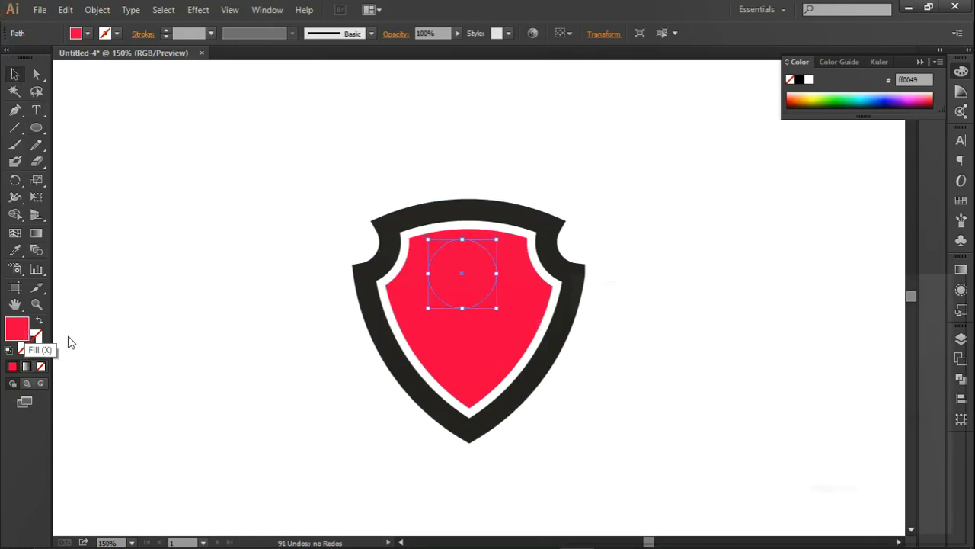
Step: Fill the circle cyan, shift it down-right, then switch its fill to blue (#27aae1)
double_click(27, 335)
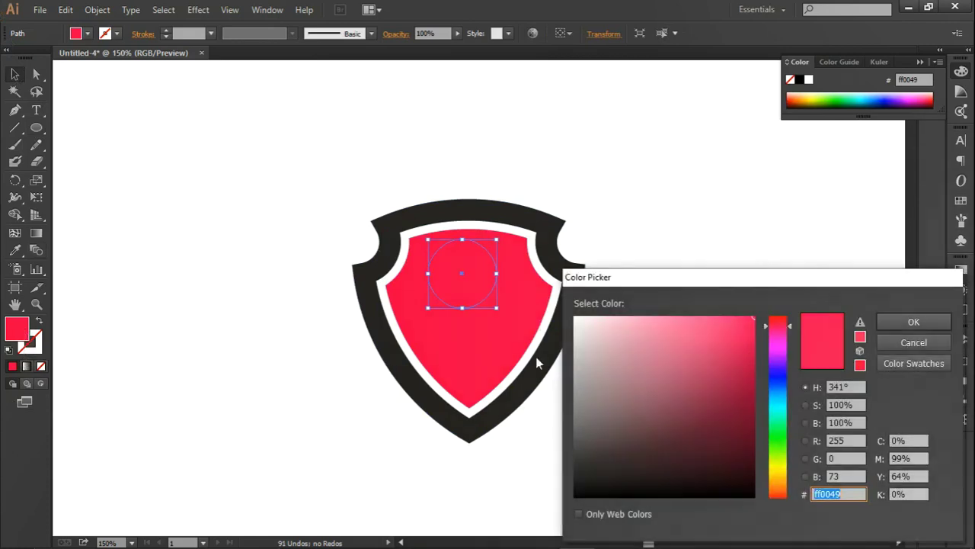
left_click(779, 407)
left_click_drag(744, 319, 758, 315)
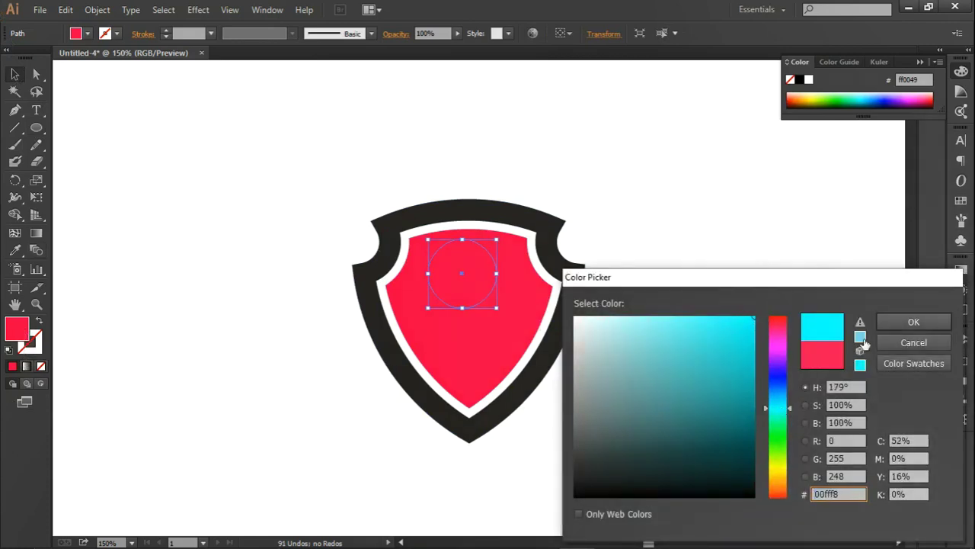
left_click(893, 323)
left_click_drag(491, 268, 509, 281)
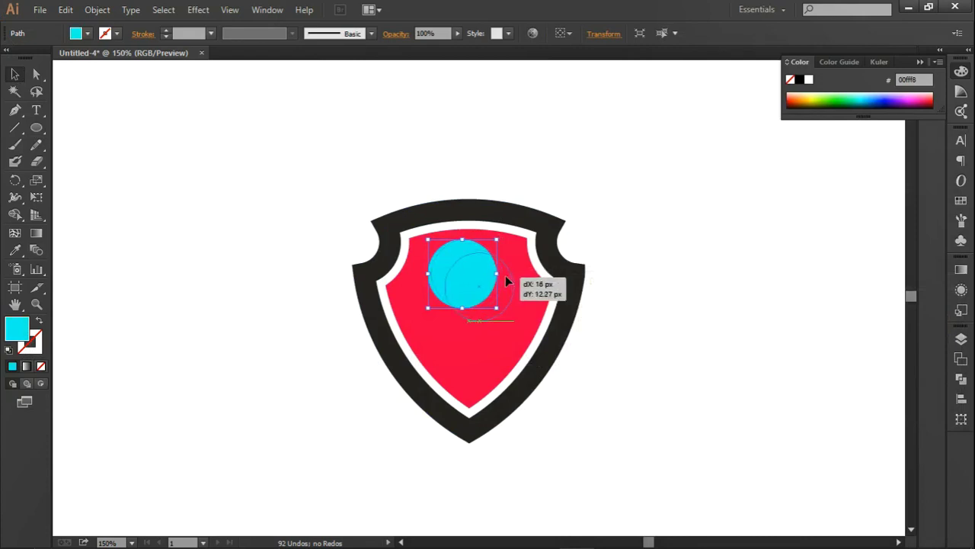
left_click(76, 33)
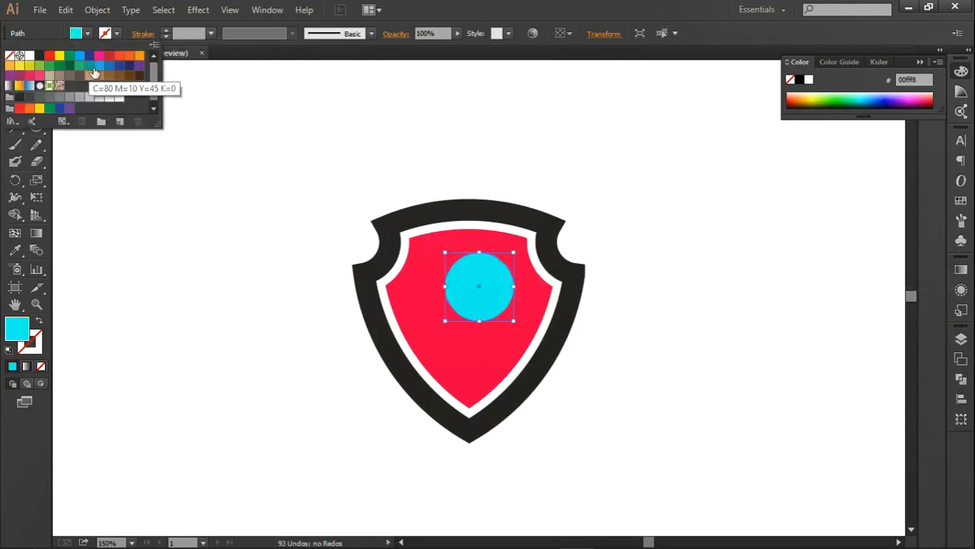
left_click(99, 65)
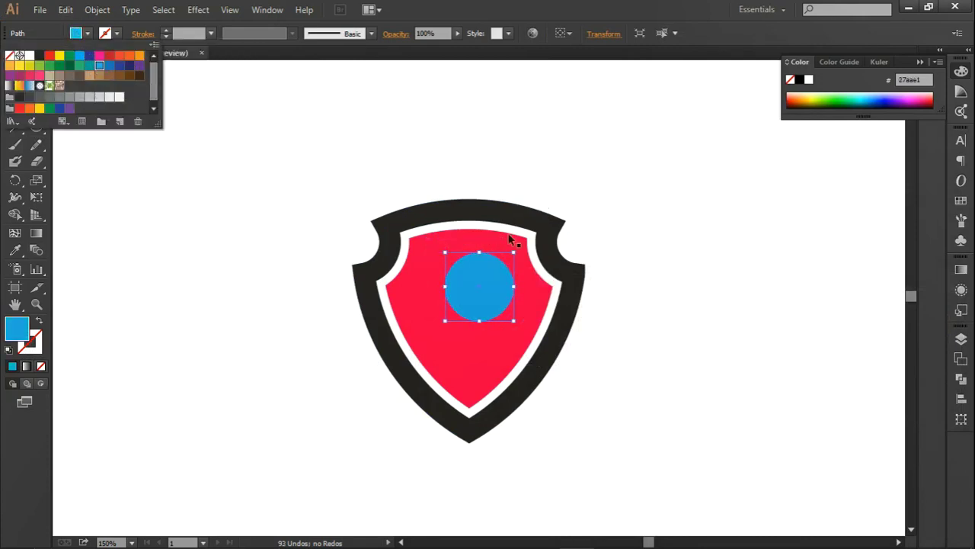
left_click(473, 285)
key("ctrl+shift+a")
Step: Centre the circle horizontally on the red shield, using the shield as key object
left_click_drag(493, 287, 476, 291)
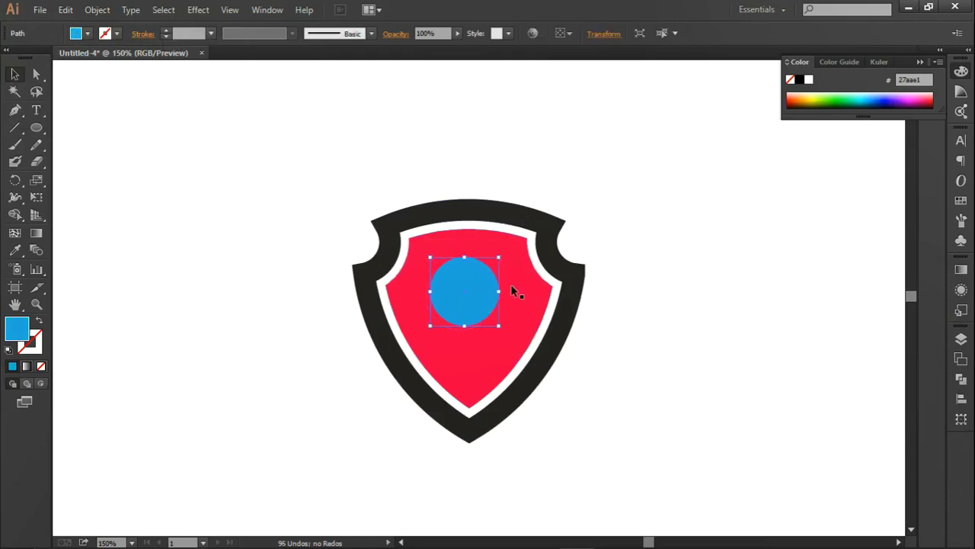
left_click(511, 288, "shift")
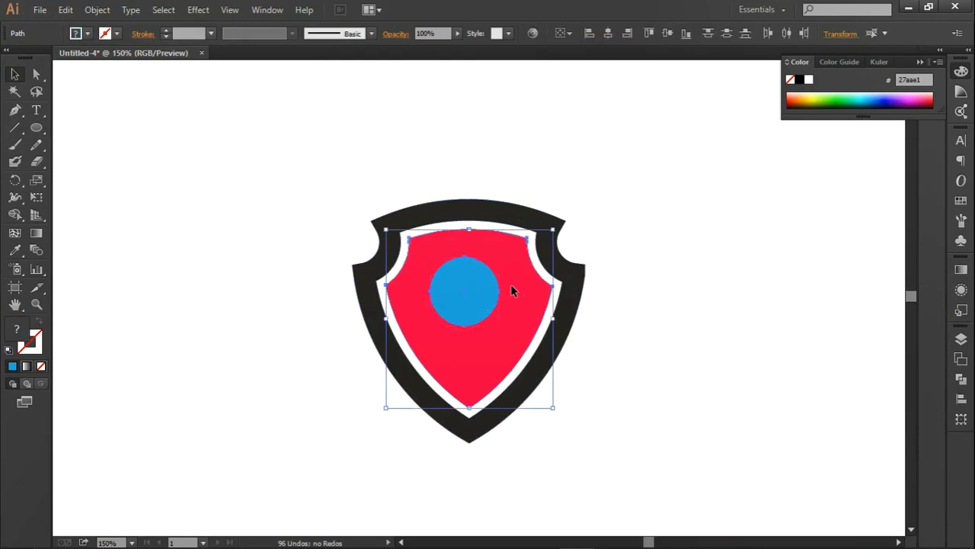
left_click(608, 32)
key("ctrl+z")
left_click(521, 288)
left_click(608, 33)
left_click(567, 133)
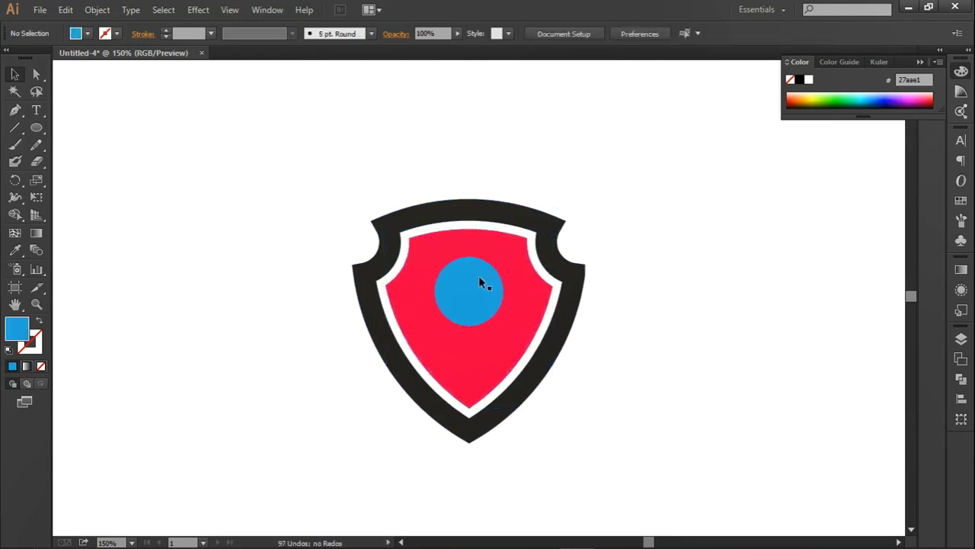
Step: Nudge the circle up slightly and set its fill to None
left_click(480, 283)
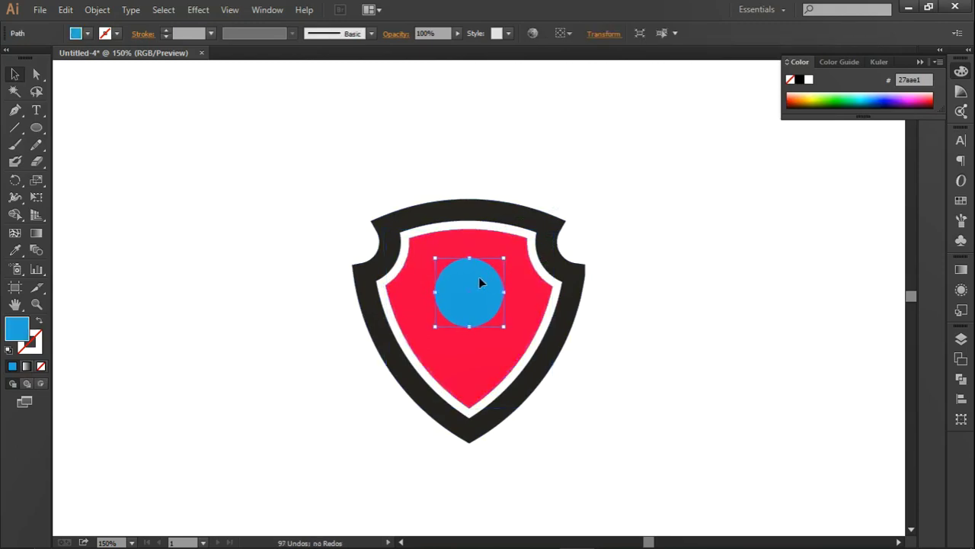
key("Up")
key("Up")
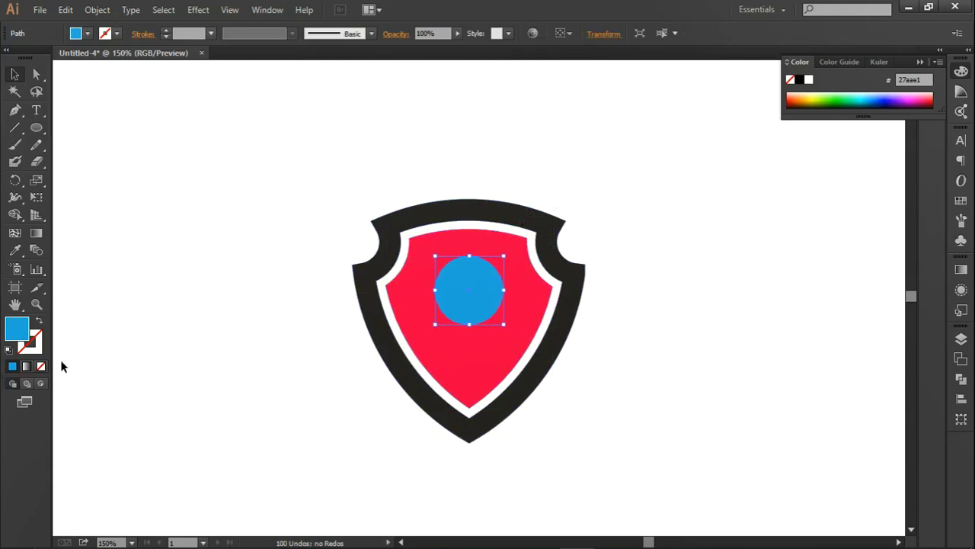
left_click(41, 366)
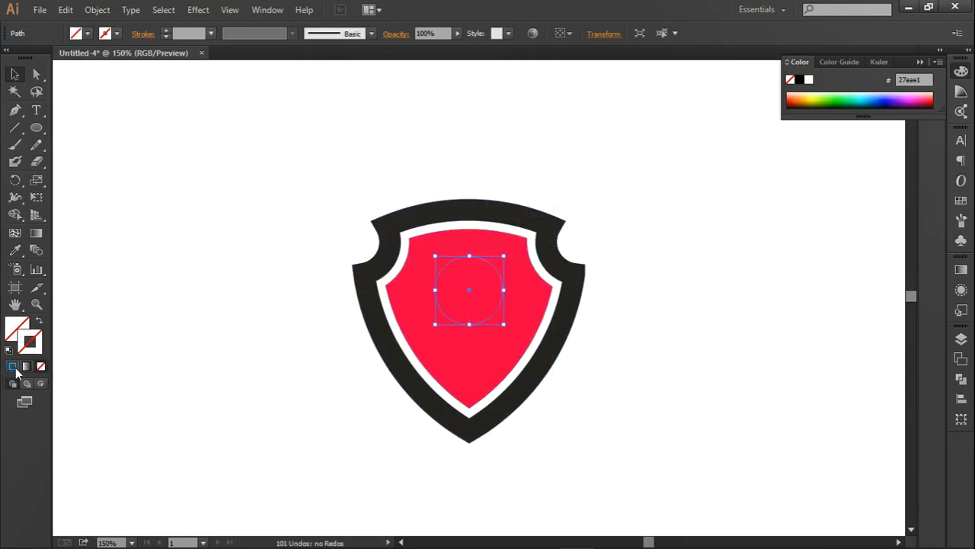
Step: Give the empty circle a black 10 pt stroke, forming a thick dark ring
left_click(13, 367)
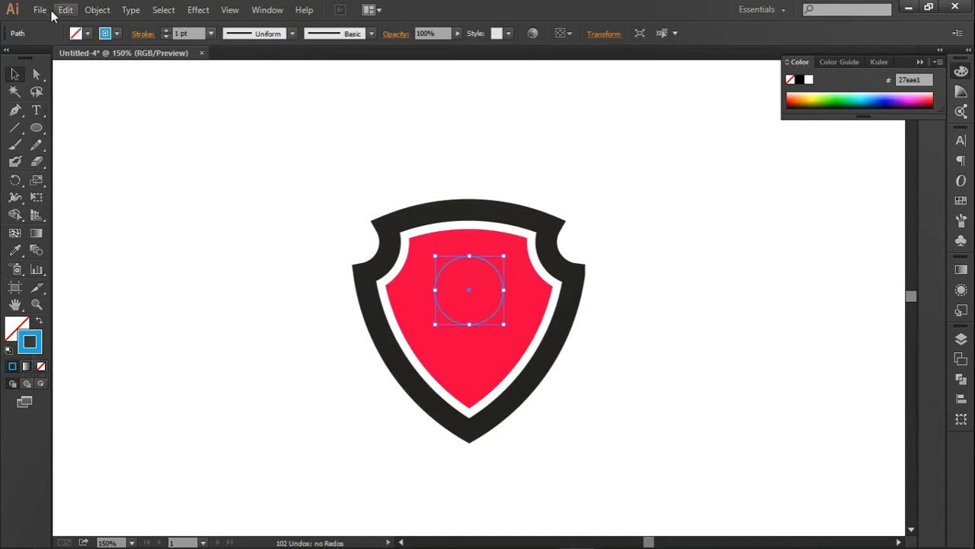
left_click(105, 34)
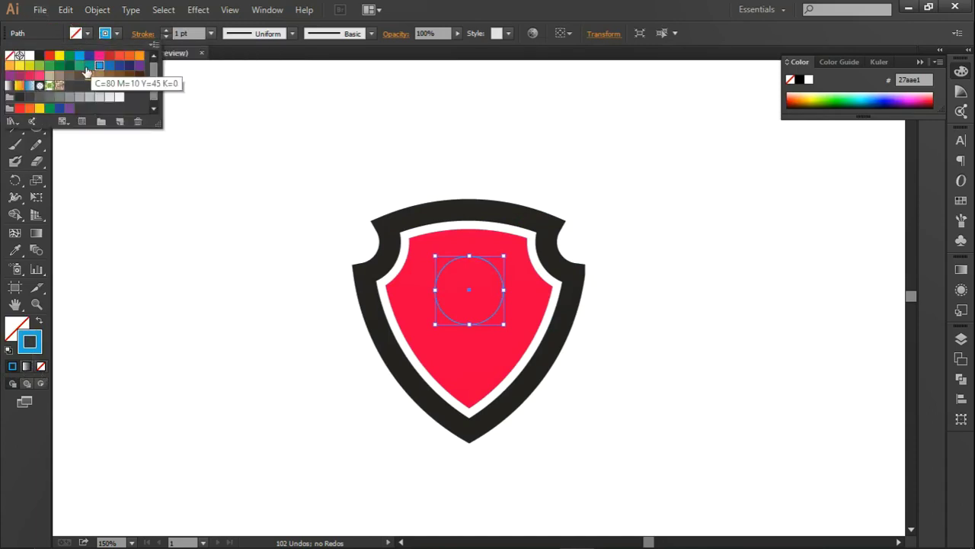
left_click(39, 56)
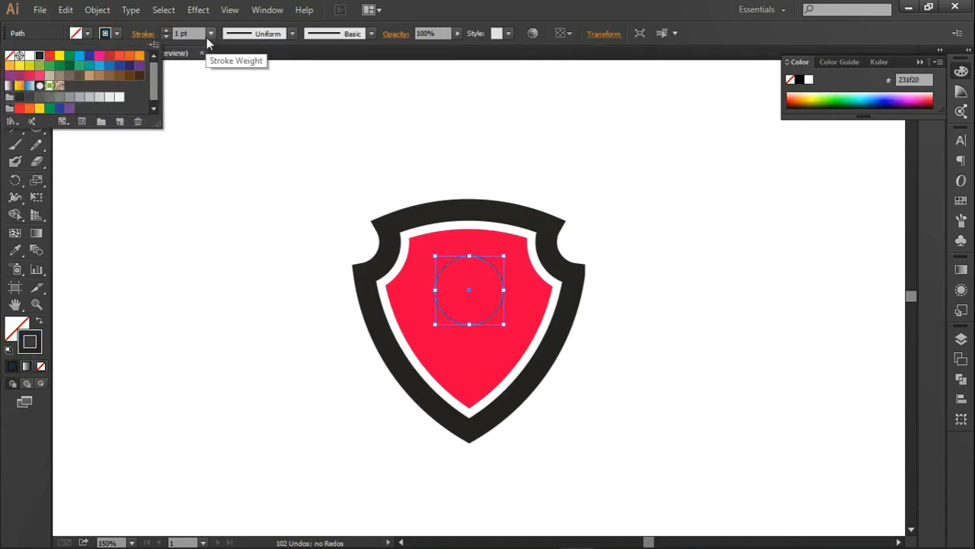
left_click(208, 35)
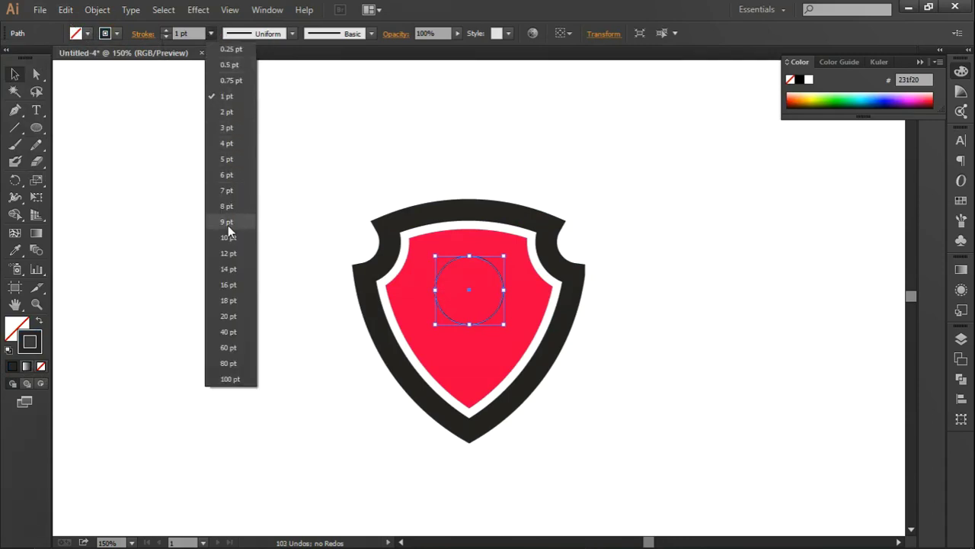
left_click(229, 237)
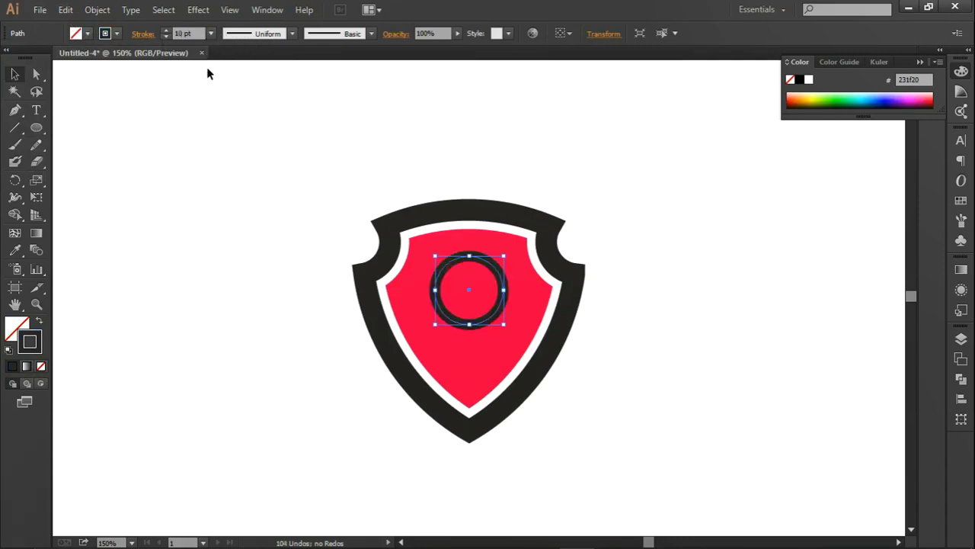
left_click(513, 112)
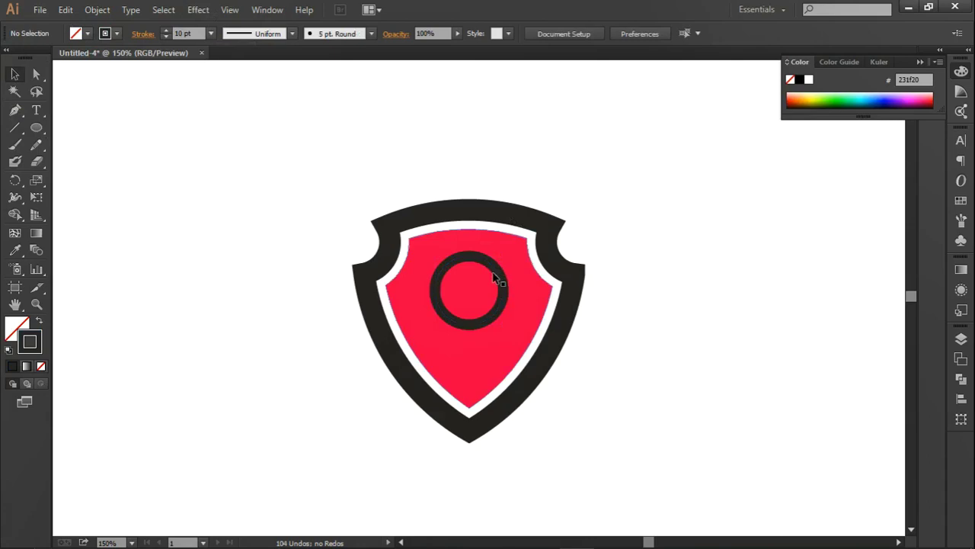
left_click(491, 267)
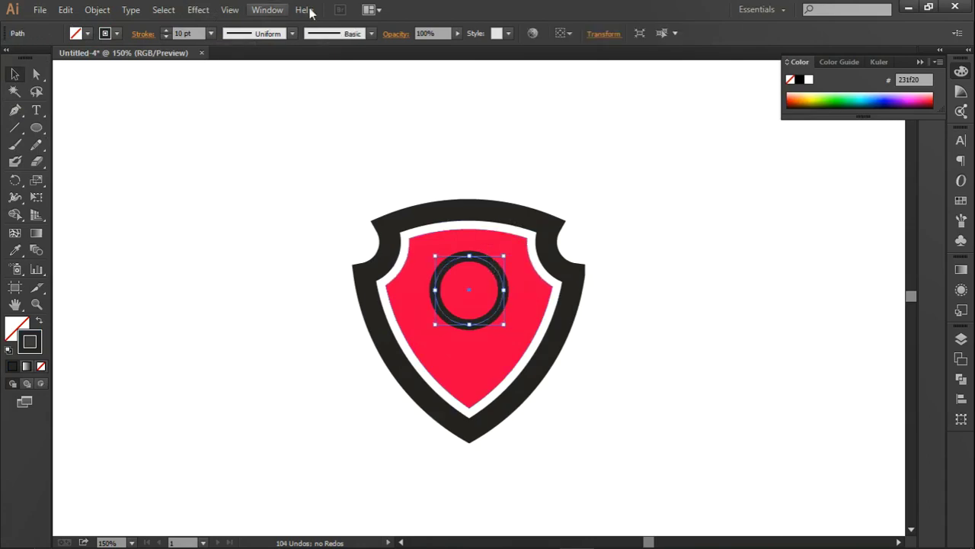
left_click(101, 11)
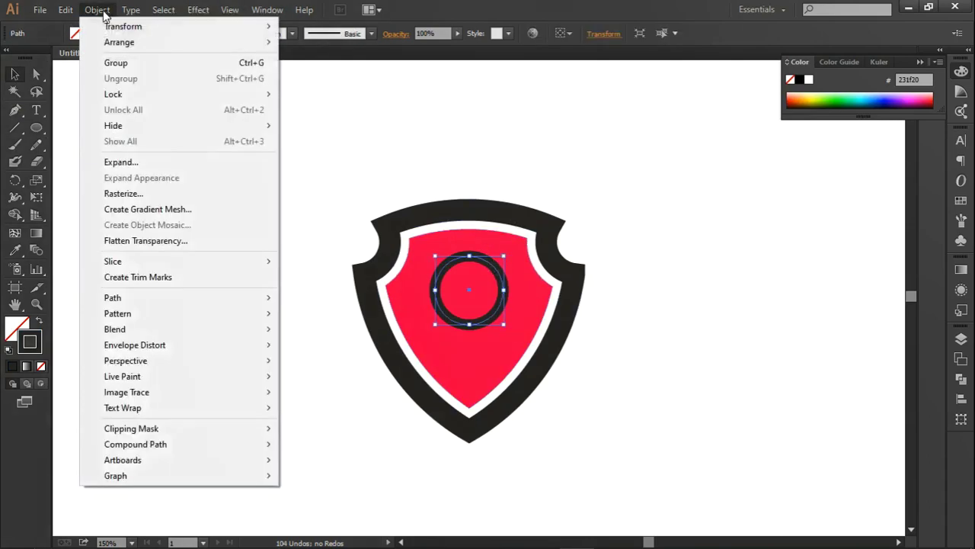
Step: Expand the dark ring and offset its path by 8 px
left_click(153, 162)
left_click(443, 354)
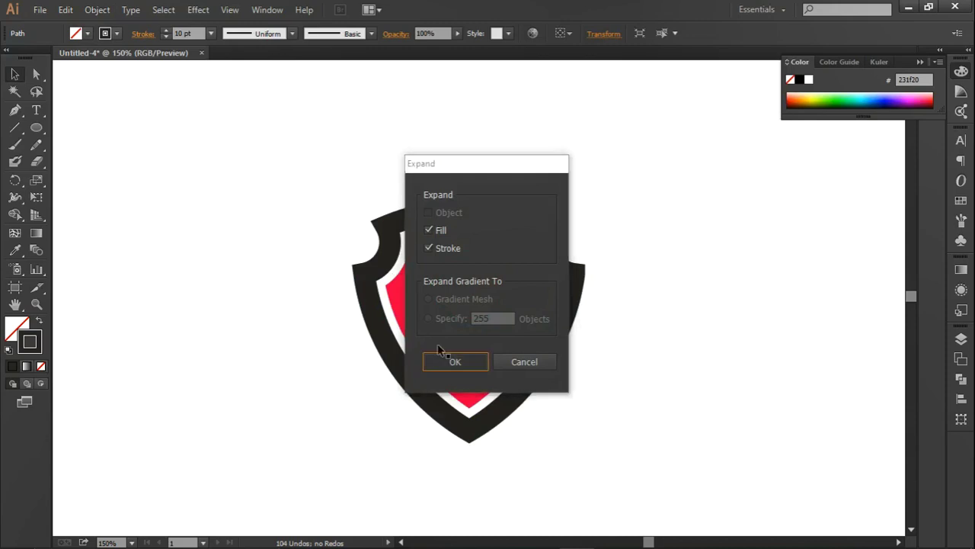
left_click(98, 10)
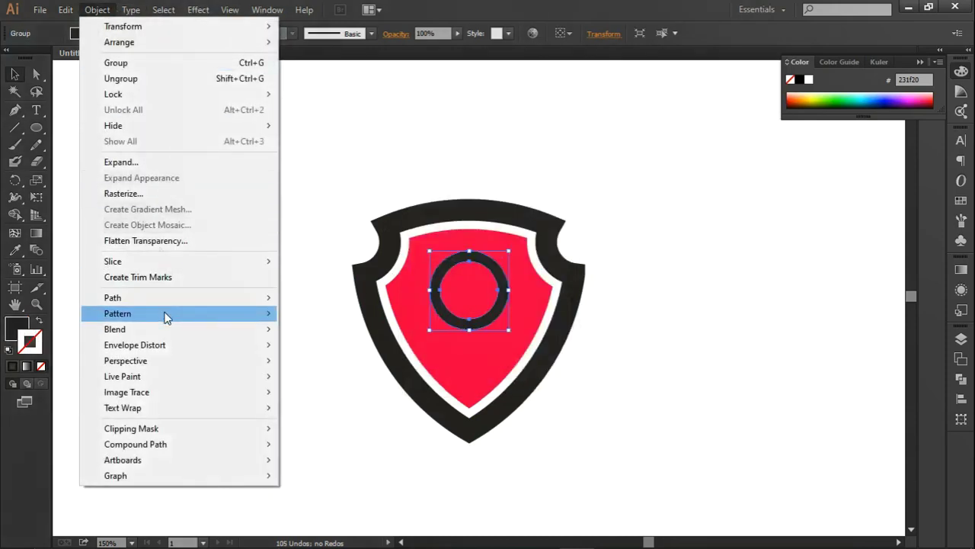
mouse_move(113, 297)
left_click(338, 355)
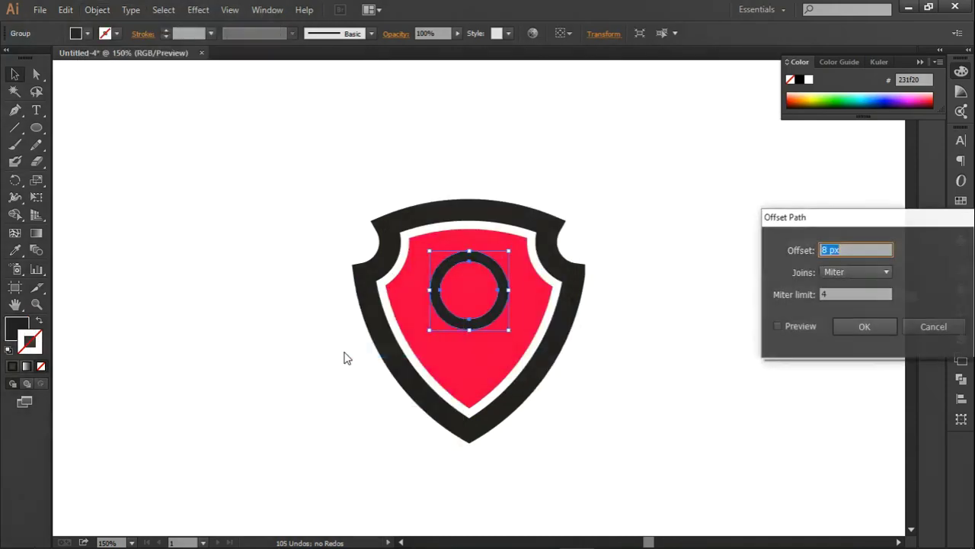
left_click(778, 326)
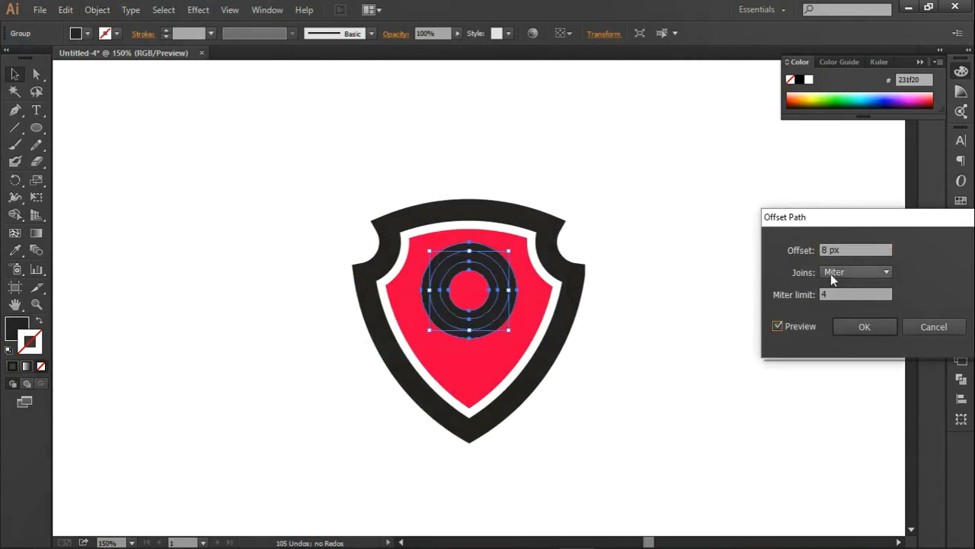
left_click(867, 249)
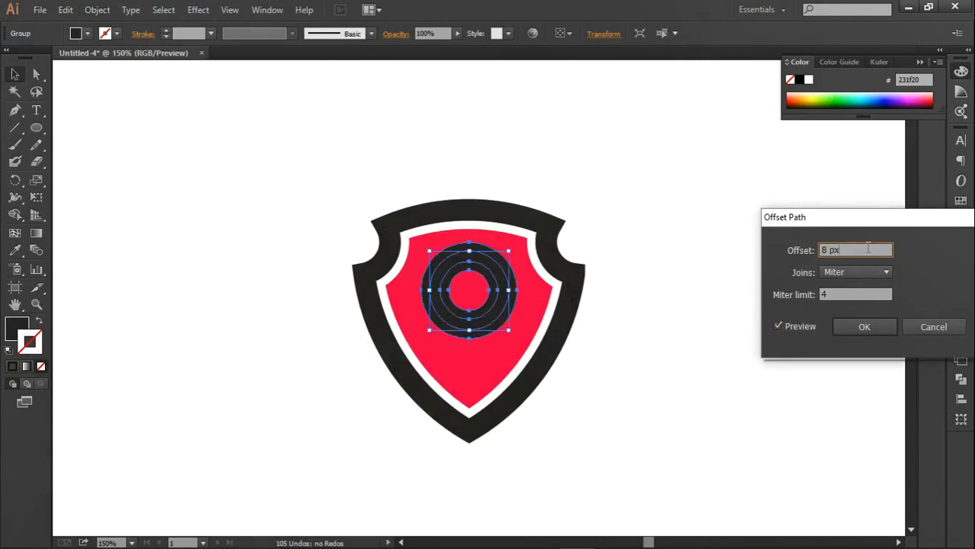
left_click(863, 327)
Step: Delete the ring's inner and outer bands with the Shape Builder, leaving white gaps
left_click_drag(627, 352, 416, 172)
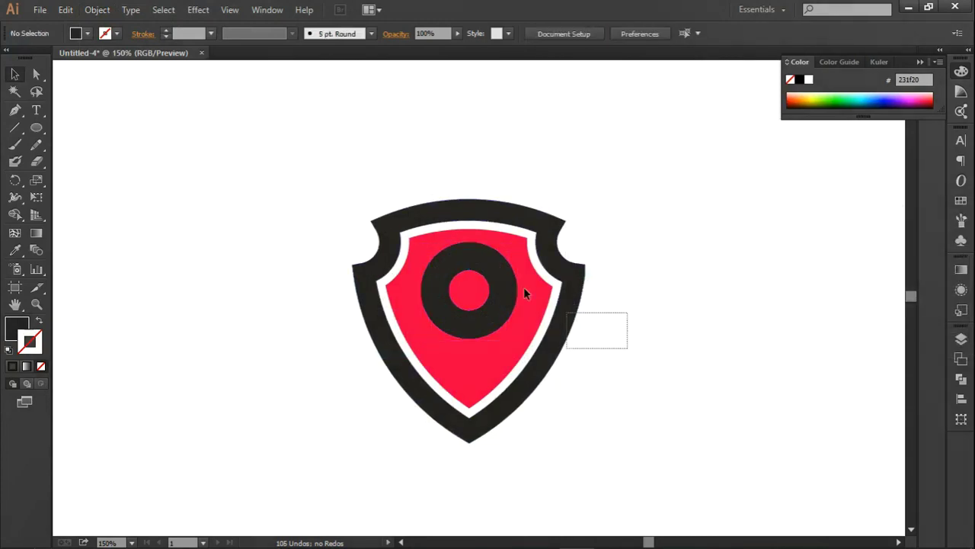
left_click(16, 215)
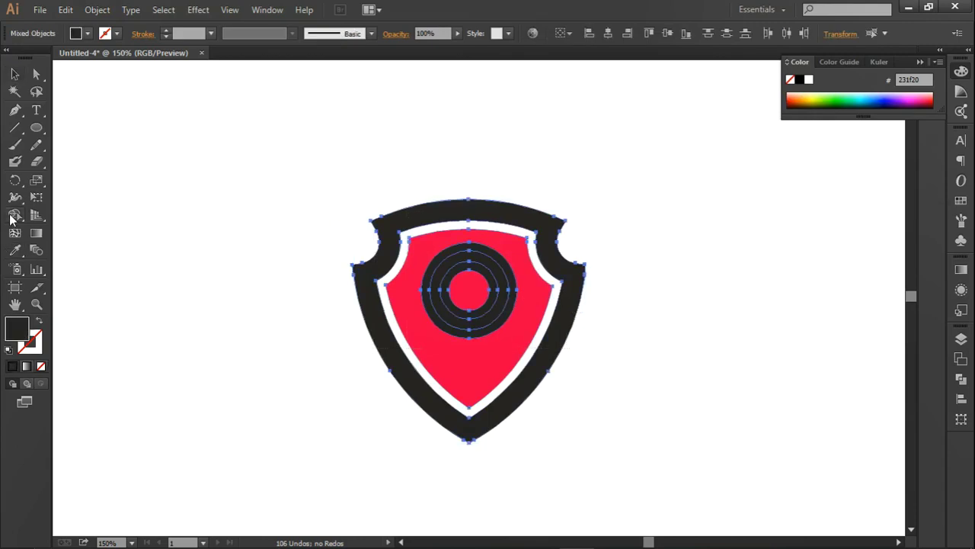
scroll(480, 258, "up", 2)
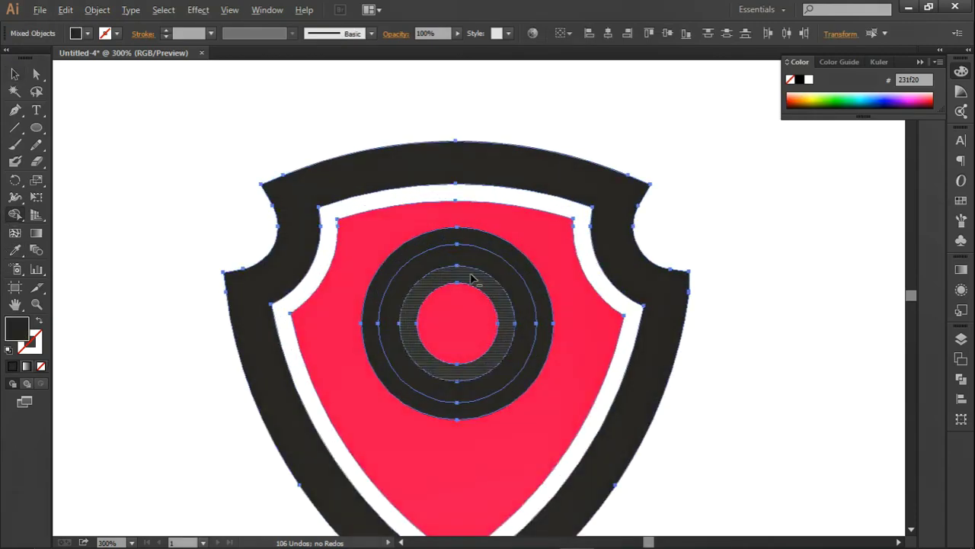
left_click(473, 281, "alt")
left_click(468, 243, "alt")
scroll(468, 233, "down", 2)
key("v")
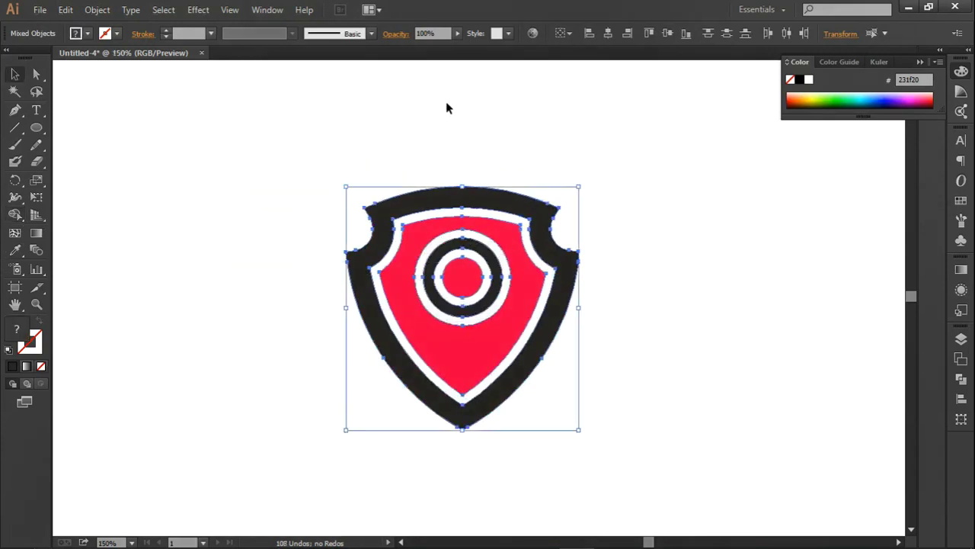
left_click(493, 125)
scroll(478, 275, "up", 3)
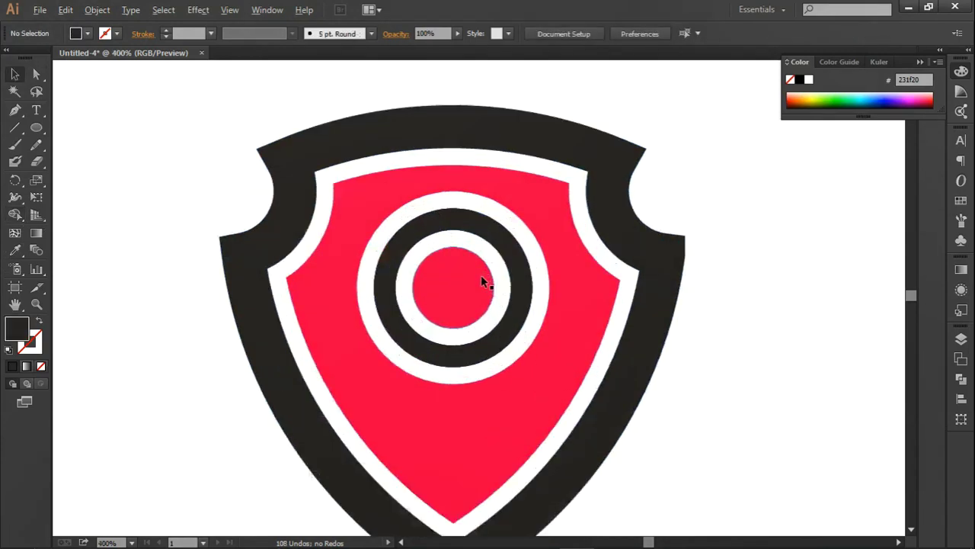
left_click(476, 279)
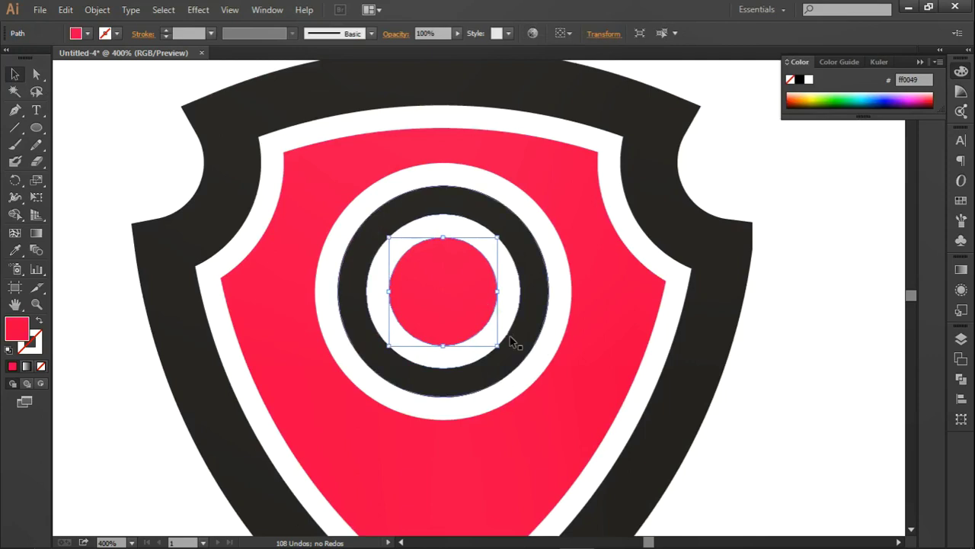
Step: Enlarge the red centre circle and shrink an offset copy into a small #ffffff highlight
left_click_drag(499, 349, 509, 359)
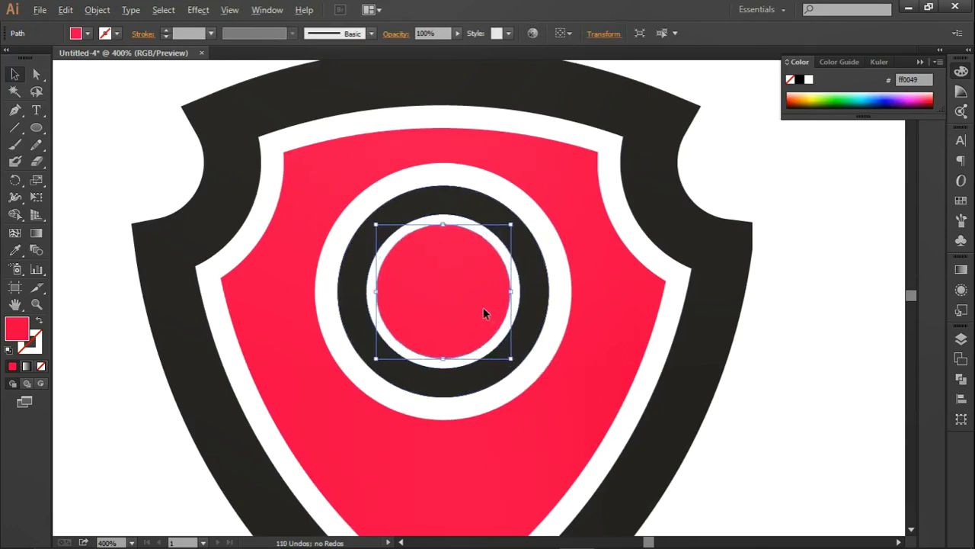
left_click_drag(483, 307, 517, 287)
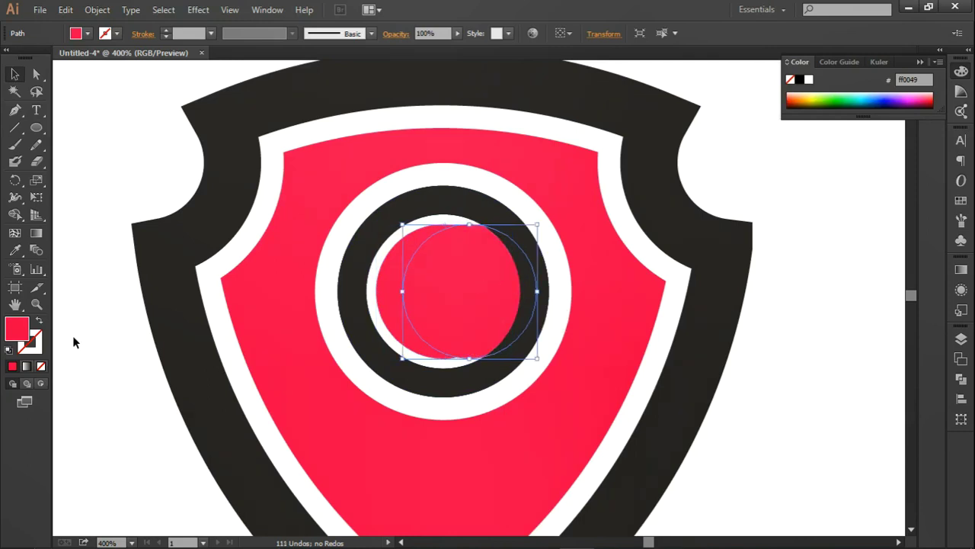
double_click(16, 334)
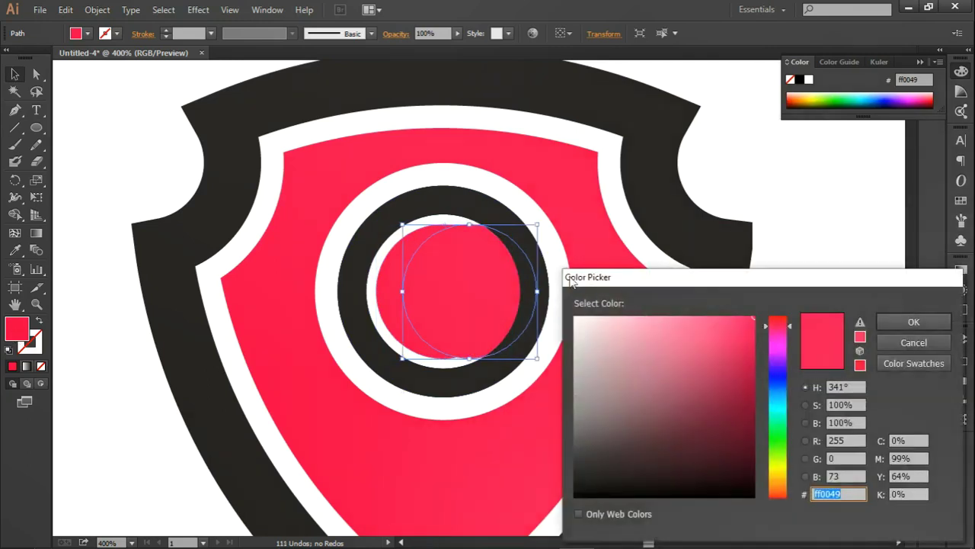
left_click(899, 342)
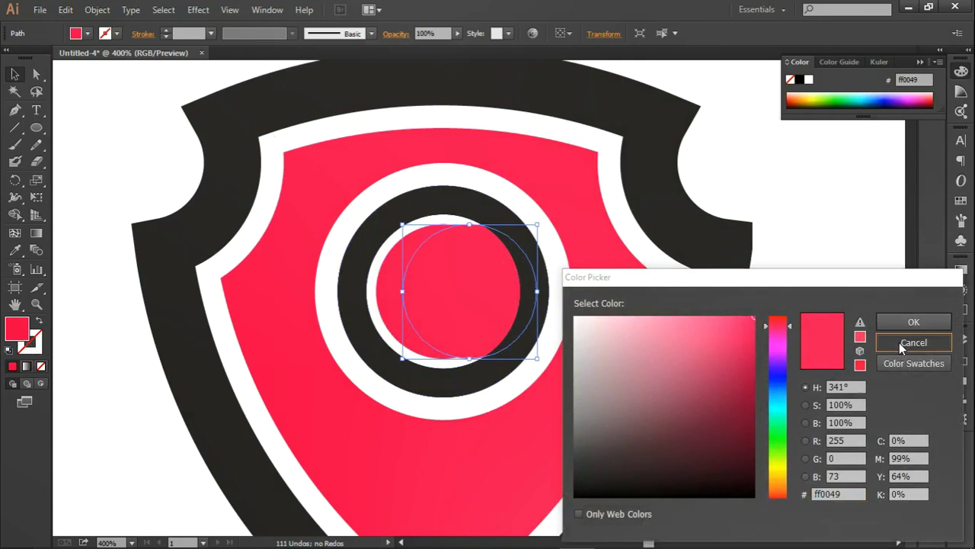
double_click(22, 334)
type("ffffff")
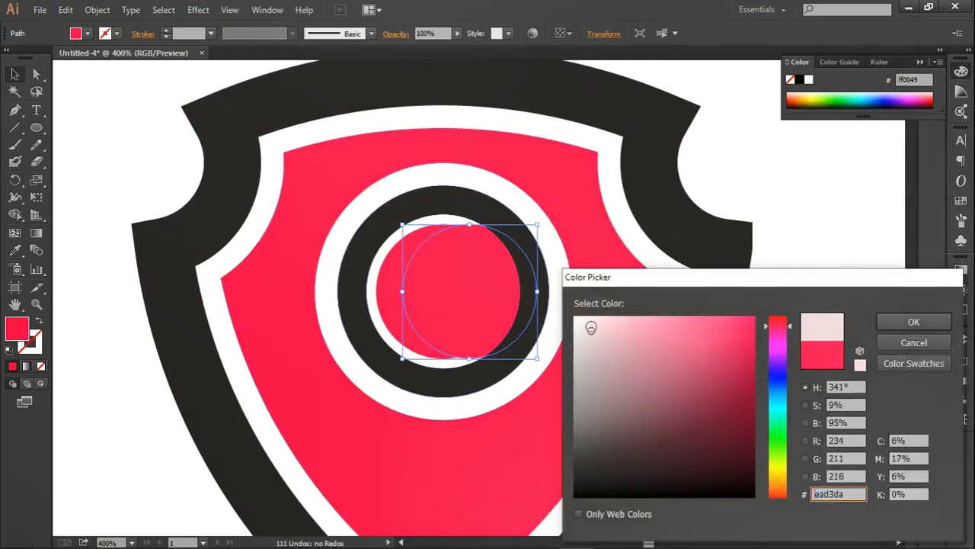
left_click(911, 321)
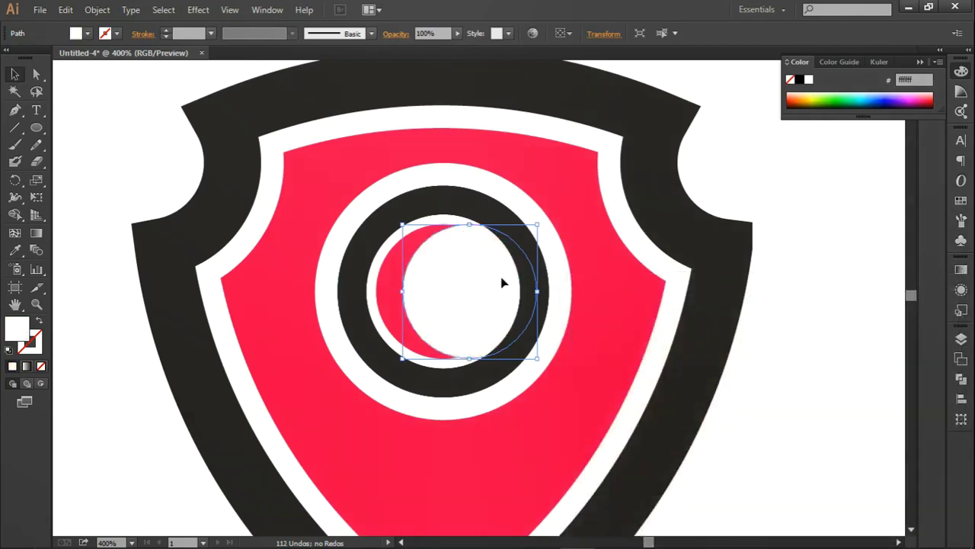
mouse_move(538, 360)
left_mouse_down()
mouse_move(497, 316)
mouse_move(491, 267)
mouse_move(509, 292)
left_mouse_up()
left_click(717, 135)
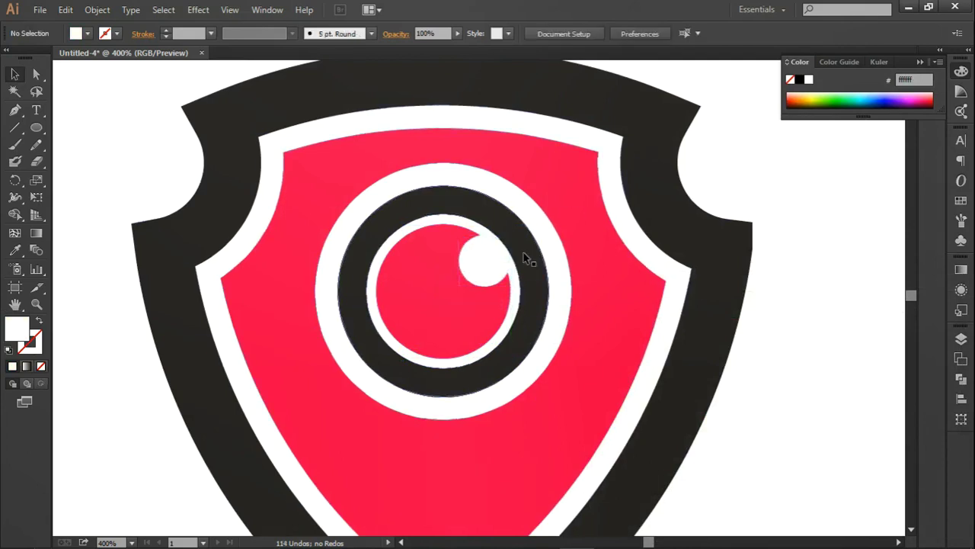
Step: Nudge the white highlight up and left, fine-tuning its position on the eye
left_click(482, 272)
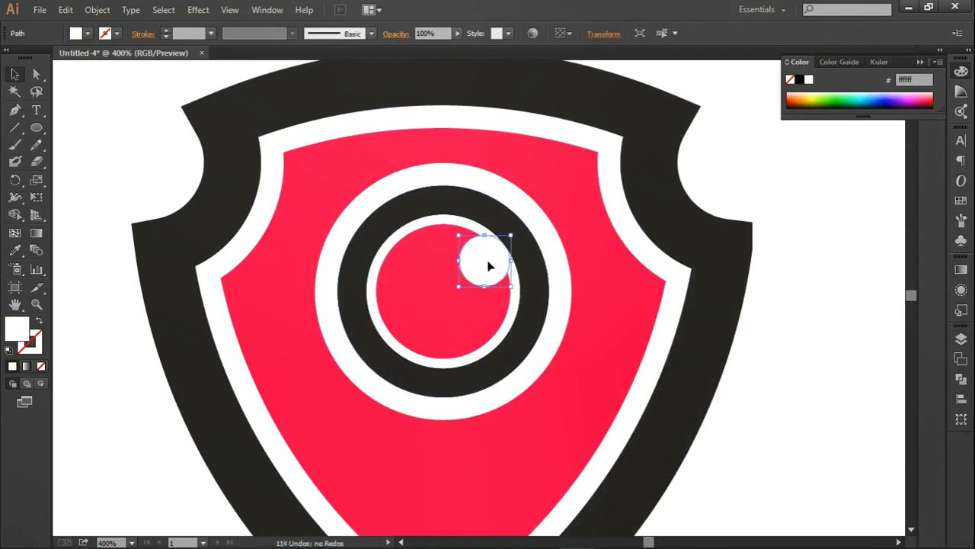
left_click_drag(490, 265, 480, 255)
left_click(725, 153)
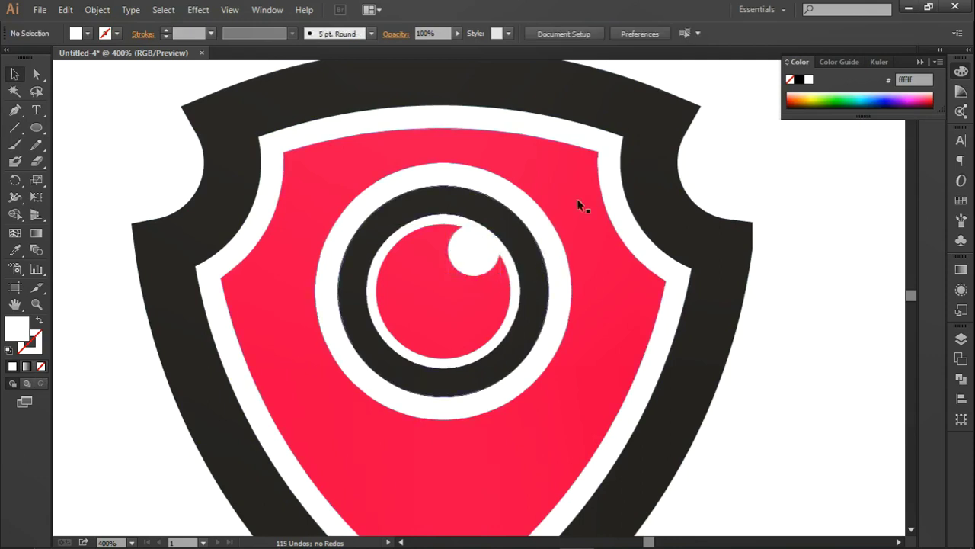
scroll(568, 201, "down", 1)
scroll(568, 201, "down", 2)
scroll(569, 201, "down", 1)
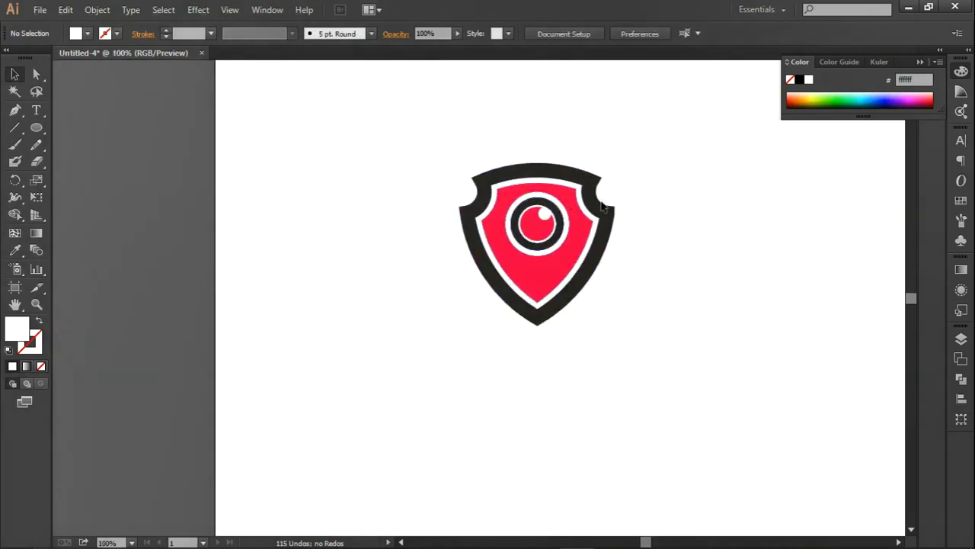
scroll(587, 221, "up", 1)
scroll(575, 224, "up", 2)
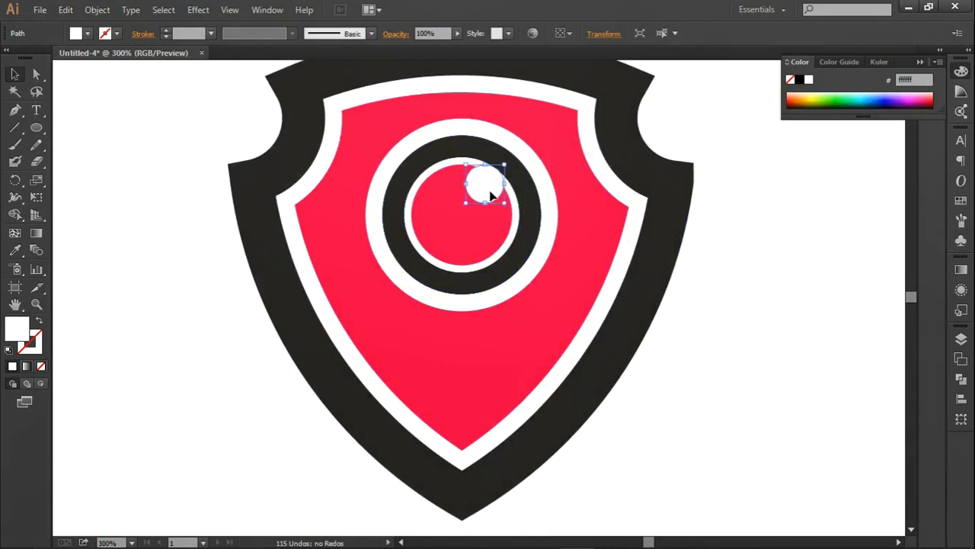
left_click(492, 196)
scroll(492, 192, "up", 1)
scroll(493, 229, "up", 2)
scroll(492, 257, "up", 1)
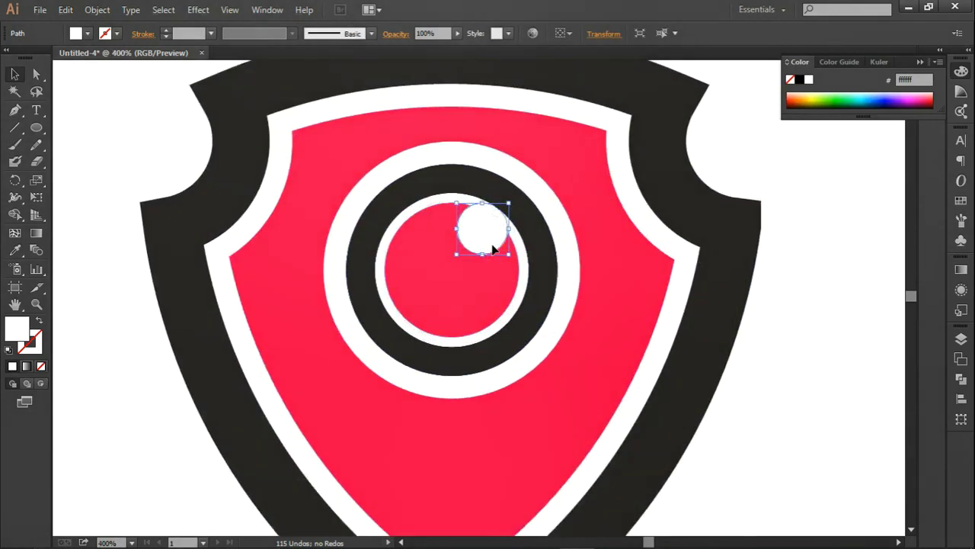
left_click_drag(492, 242, 497, 249)
scroll(535, 229, "down", 1)
scroll(535, 229, "down", 1)
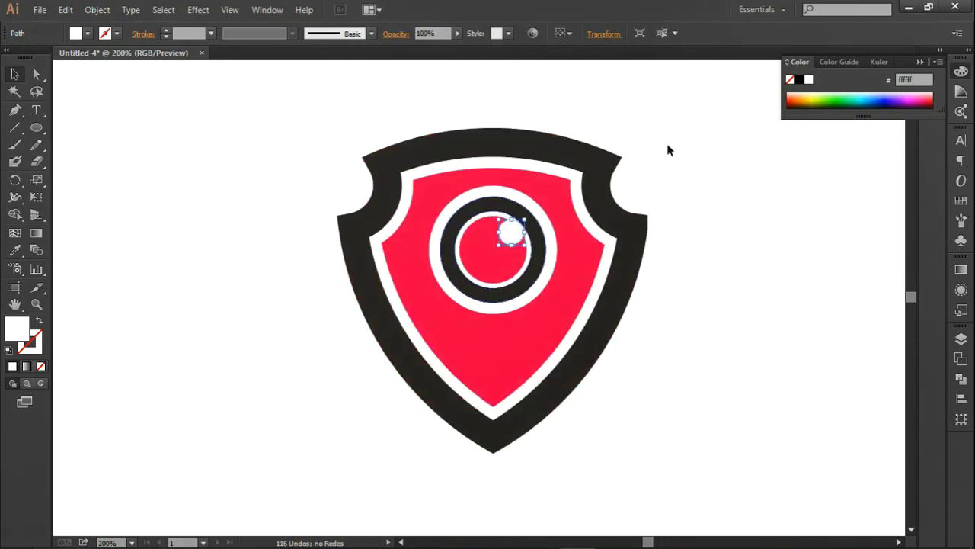
left_click(667, 150)
Step: Recentre the logo and zoom out from 200% to 100%, with the Ellipse tool ready
scroll(628, 170, "down", 1)
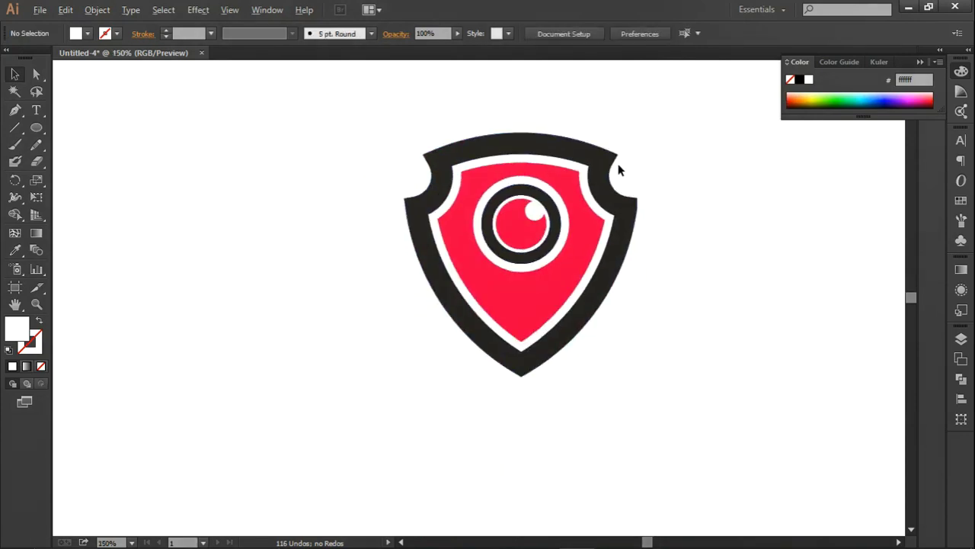
scroll(618, 170, "down", 1)
scroll(617, 168, "up", 1)
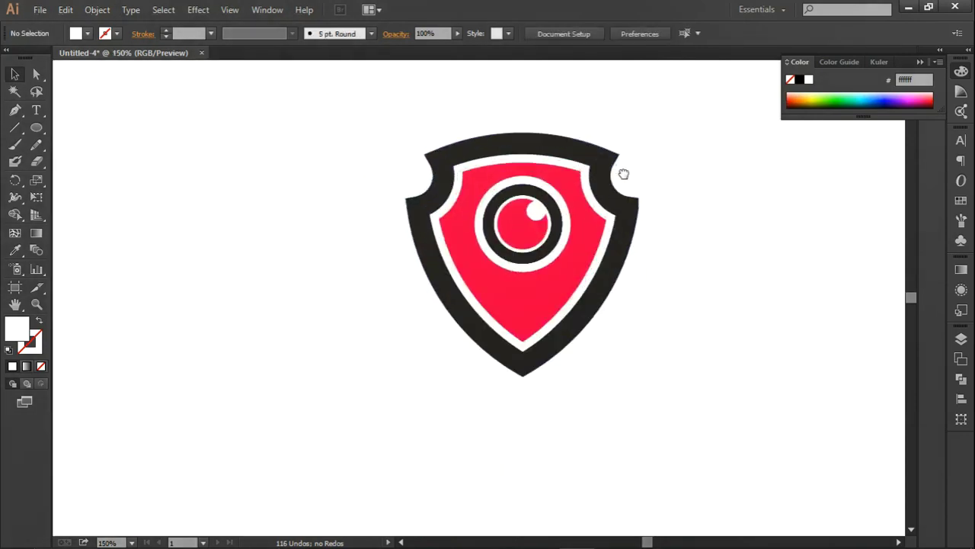
left_click_drag(623, 174, 557, 249)
scroll(556, 250, "up", 1)
scroll(533, 268, "down", 1)
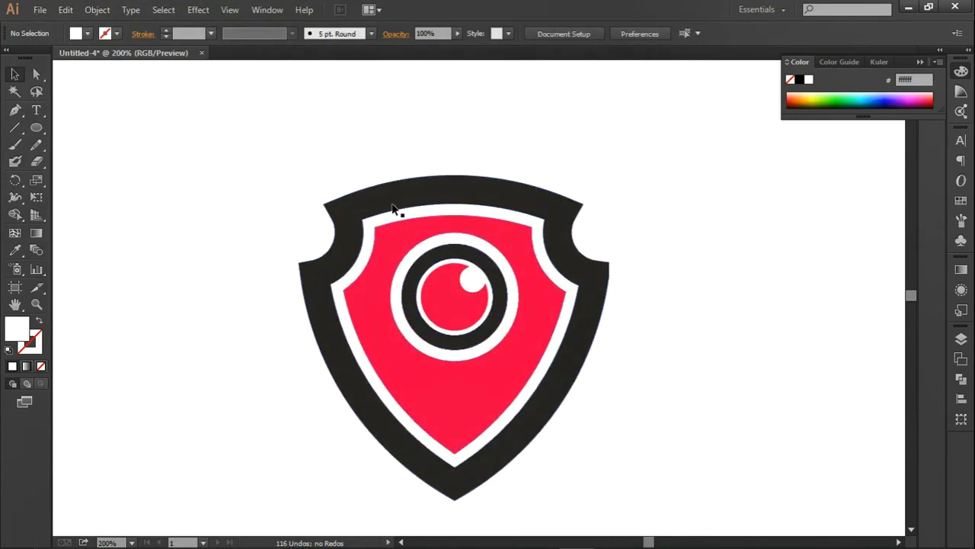
scroll(386, 185, "down", 1)
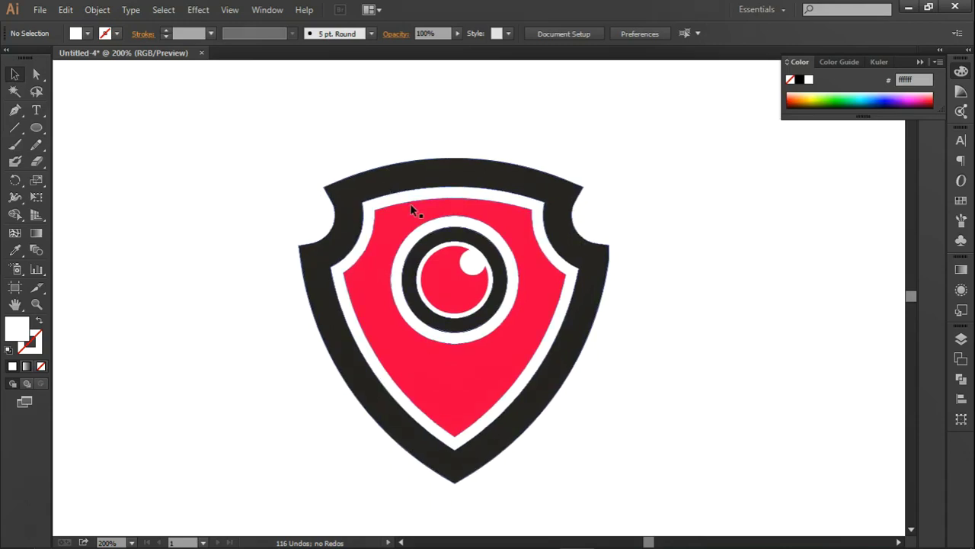
left_click(35, 127)
scroll(193, 144, "down", 1)
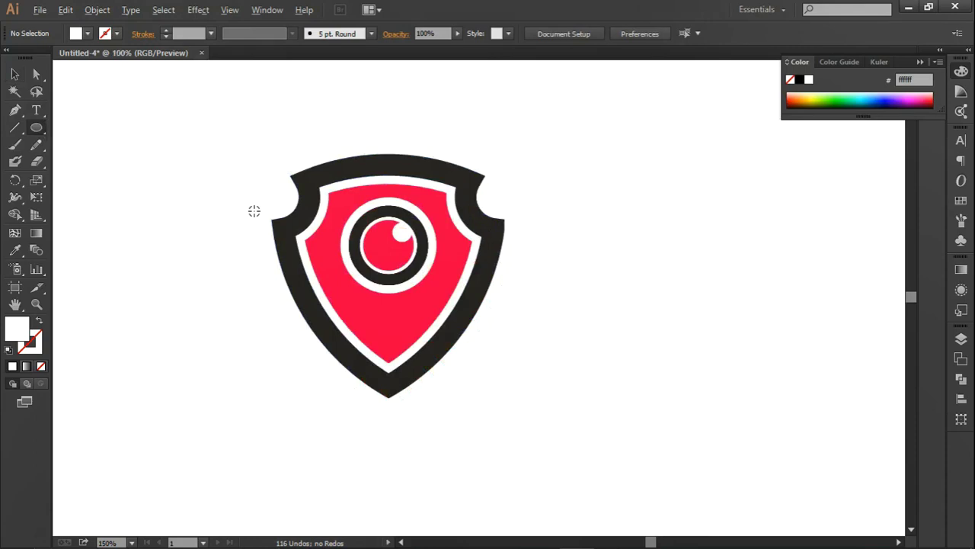
scroll(254, 210, "down", 1)
Step: Draw a circle right of the shield, fill it black and squash it into a wide ellipse
left_click_drag(504, 224, 644, 401)
key("v")
left_click(583, 229)
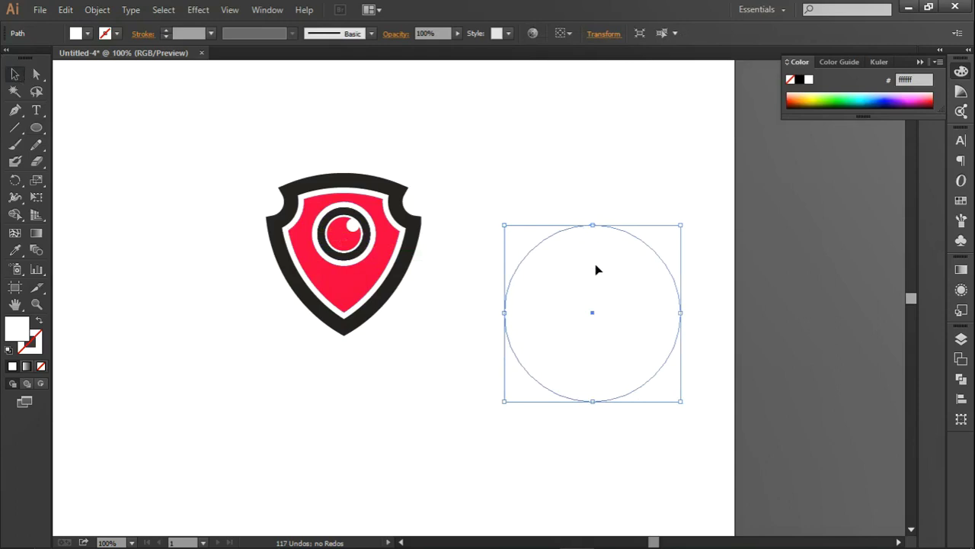
double_click(24, 338)
left_click(622, 496)
left_click(907, 324)
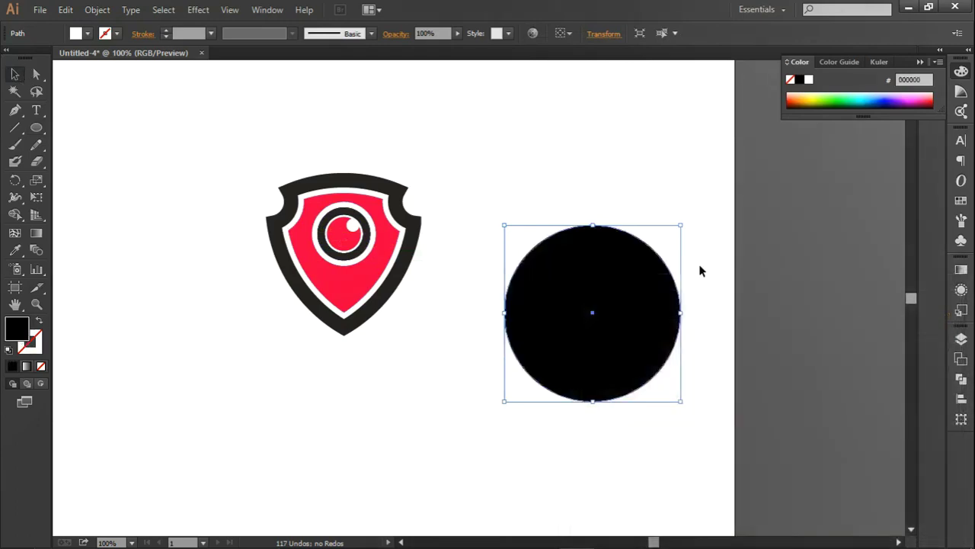
left_click_drag(593, 224, 593, 326)
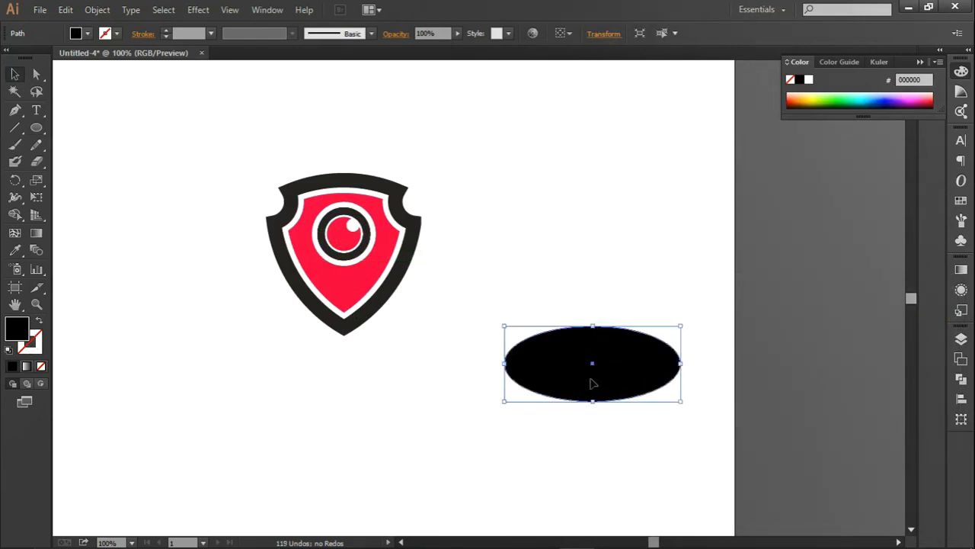
left_click_drag(593, 383, 612, 254)
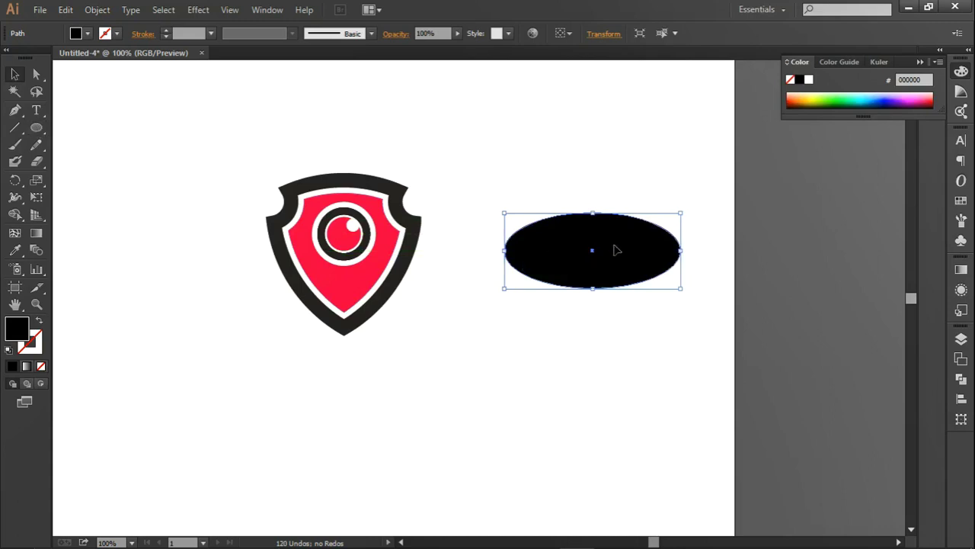
left_click_drag(615, 251, 624, 314)
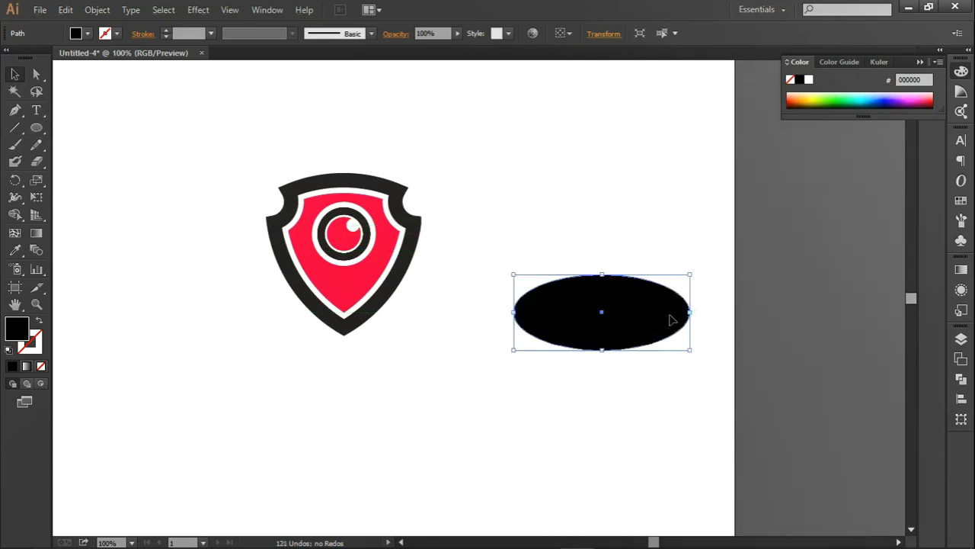
key("ctrl+z")
Step: Place a #ff0055 copy about 232 px wide over the black ellipse, offset downward
left_click_drag(631, 269, 640, 343)
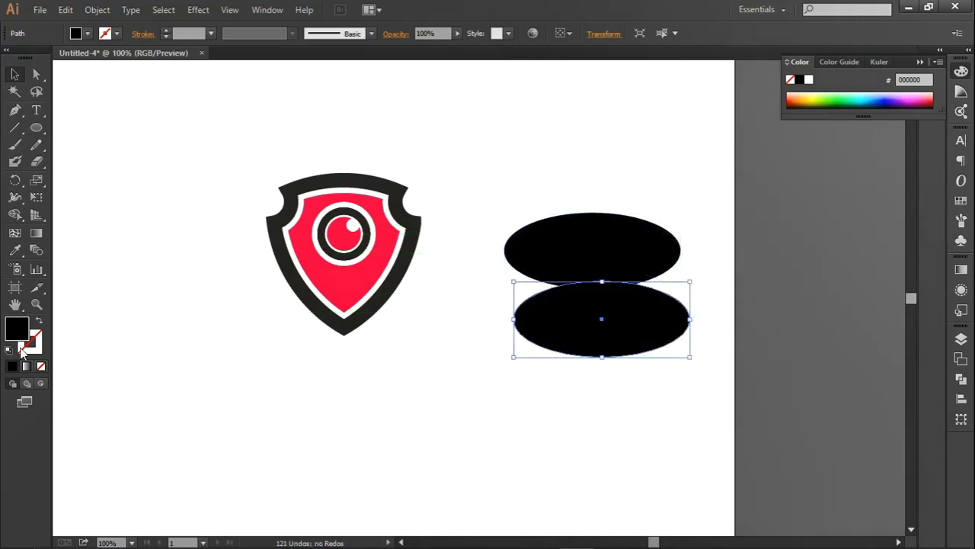
type("ff0055")
left_click(887, 321)
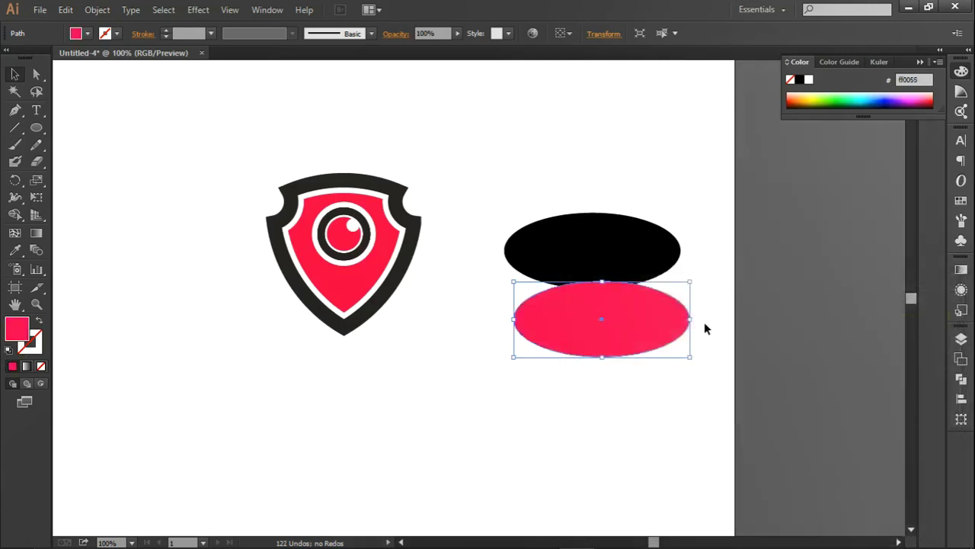
mouse_move(689, 320)
left_mouse_down()
mouse_move(664, 320)
mouse_move(608, 262)
left_mouse_up()
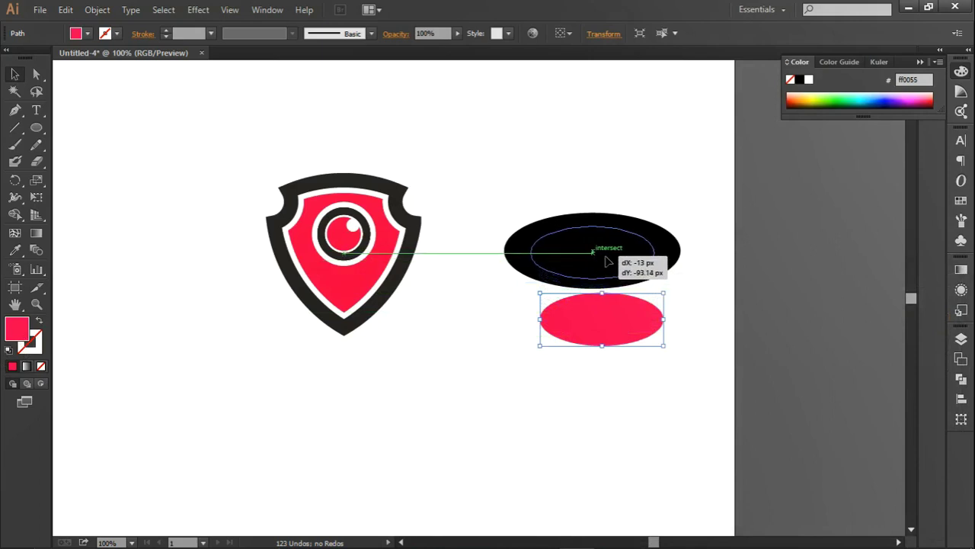
left_click_drag(592, 280, 599, 303)
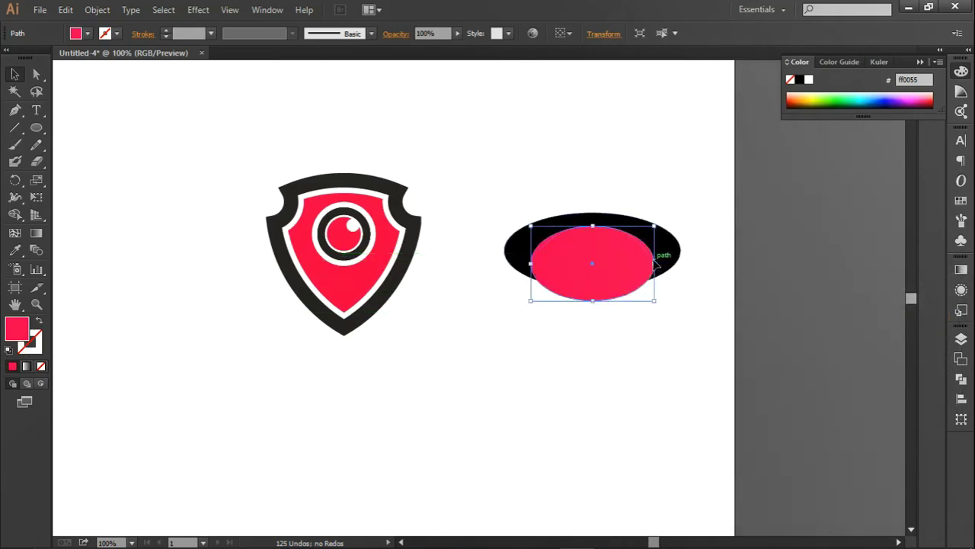
left_click_drag(655, 263, 674, 264)
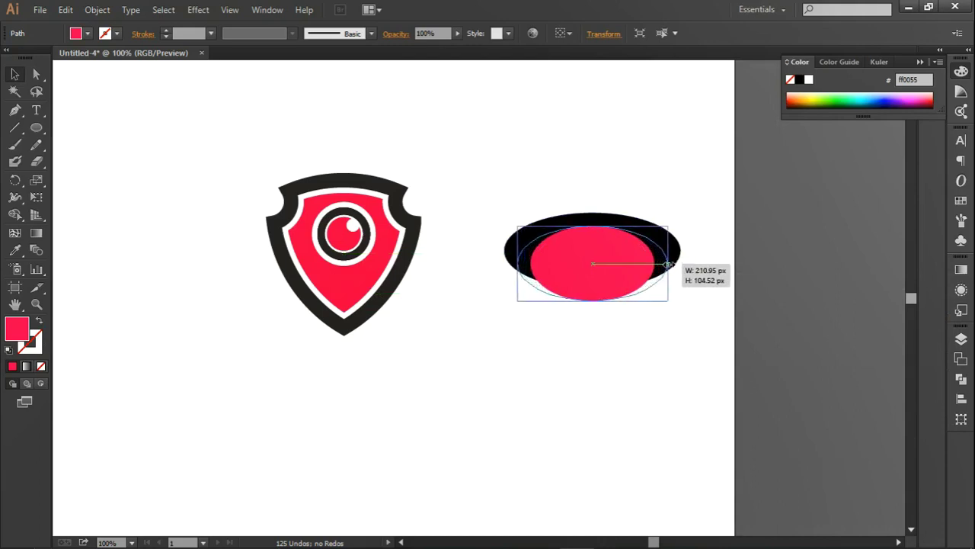
left_click_drag(674, 263, 675, 264)
left_click(672, 334)
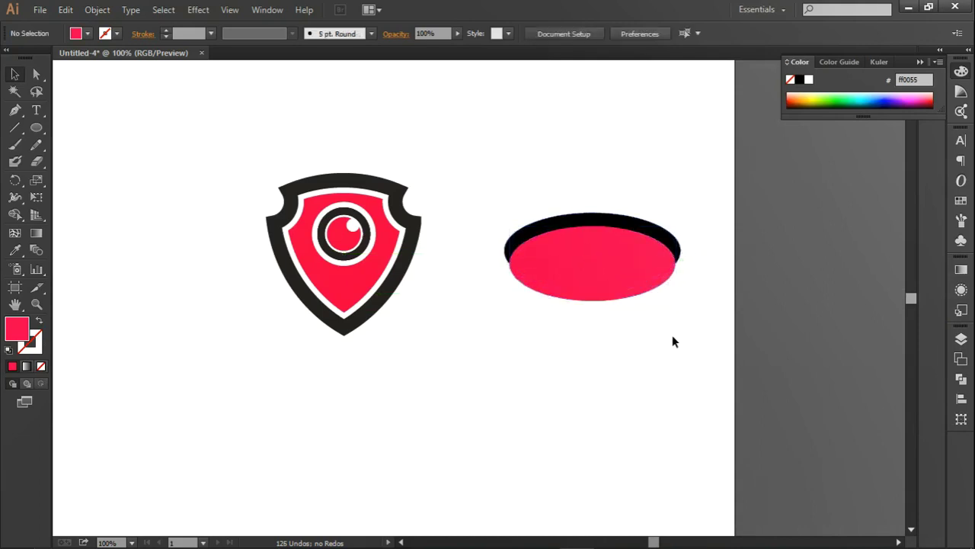
Step: Stretch the pink ellipse so its edges line up with the black ellipse
left_click(665, 282)
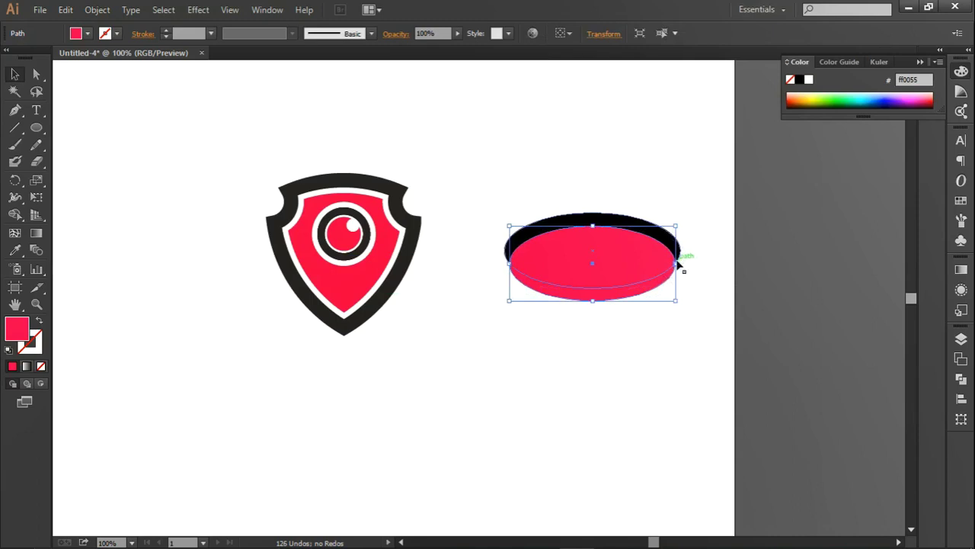
left_click_drag(677, 263, 682, 264)
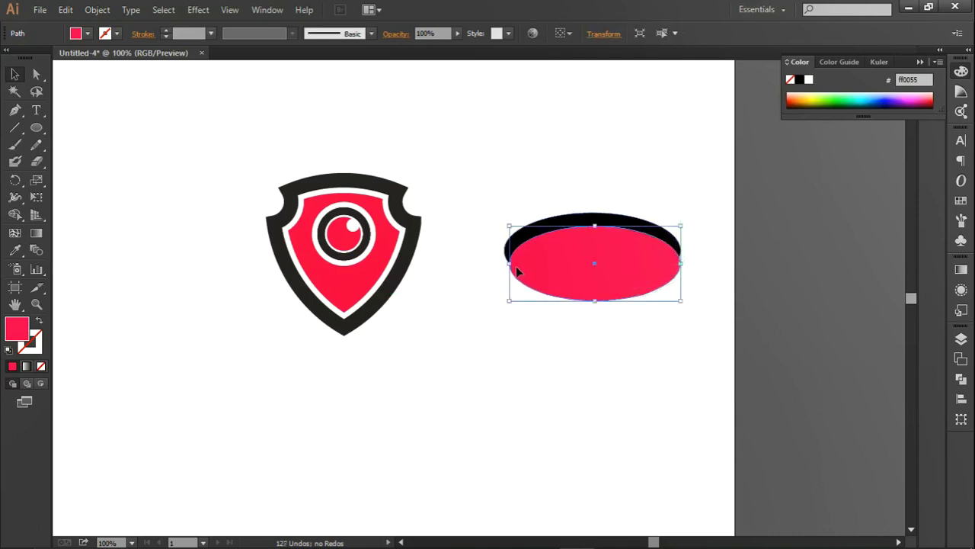
left_click_drag(510, 263, 509, 264)
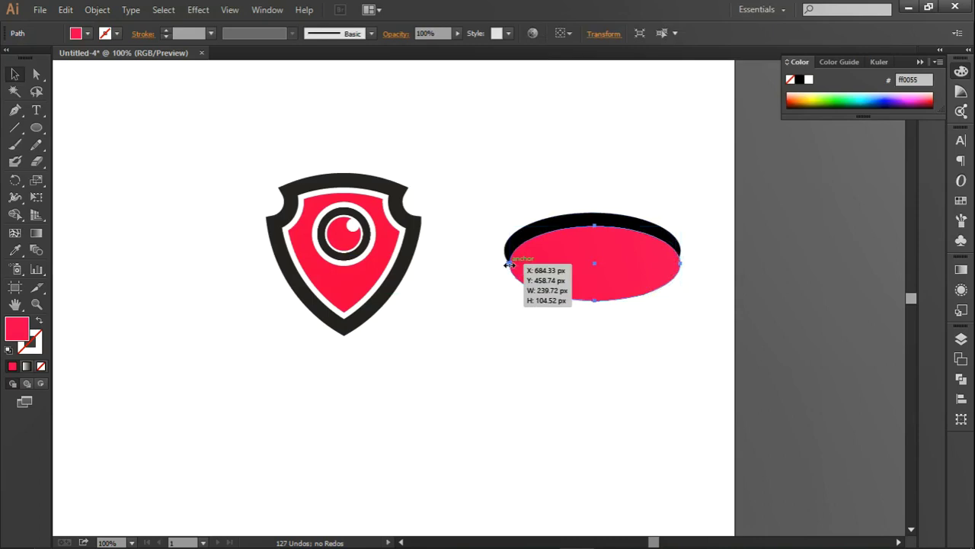
left_click_drag(509, 264, 506, 264)
Step: Delete the pink region with the Shape Builder, leaving a thin black swoosh
left_click_drag(511, 142, 647, 331)
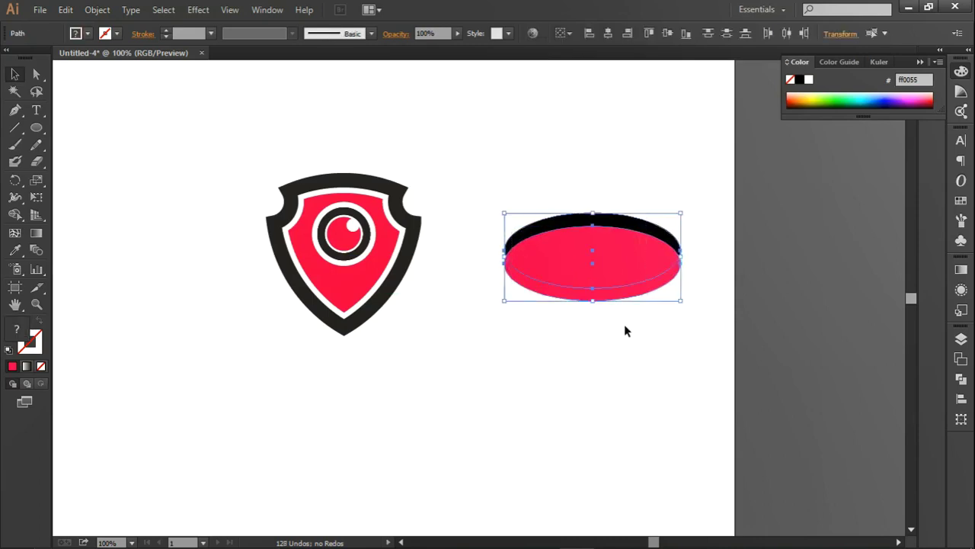
left_click(15, 215)
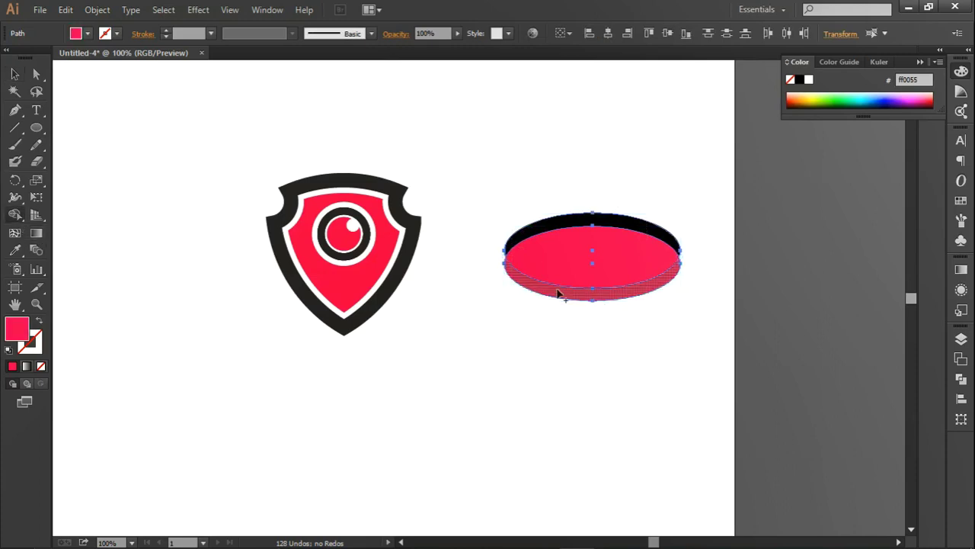
left_click(604, 250, "alt")
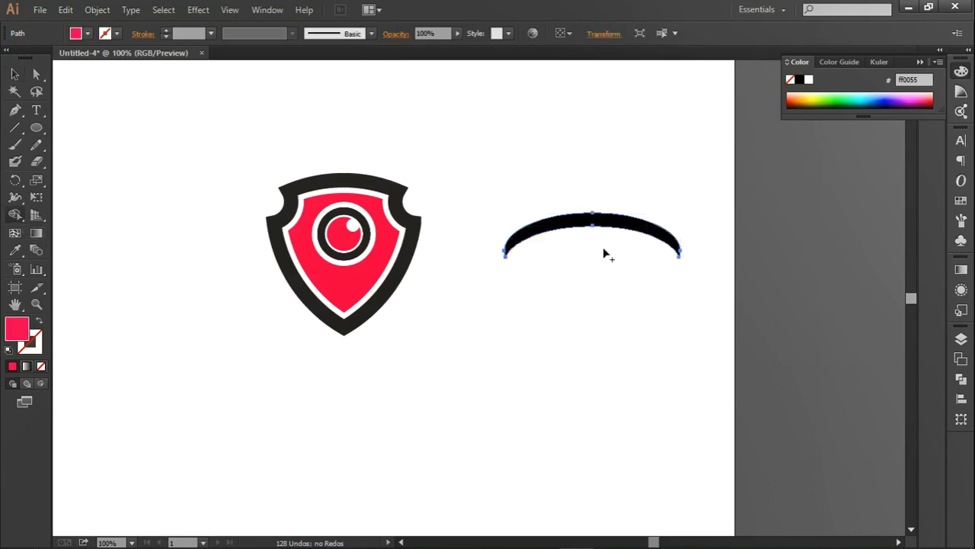
left_click(16, 73)
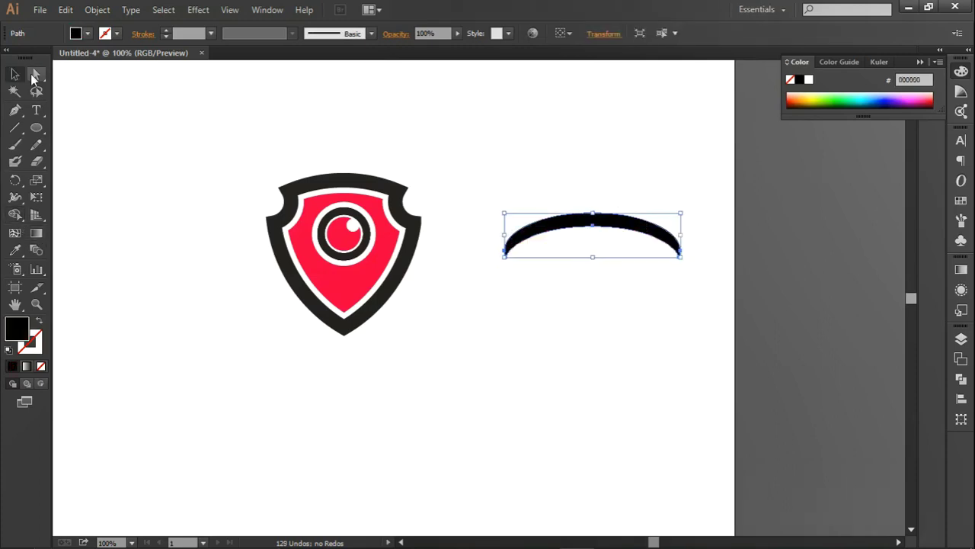
left_click(517, 112)
left_click(583, 225)
Step: Move the black arc onto the shield and rotate it diagonally across the eye
left_click_drag(589, 225, 431, 212)
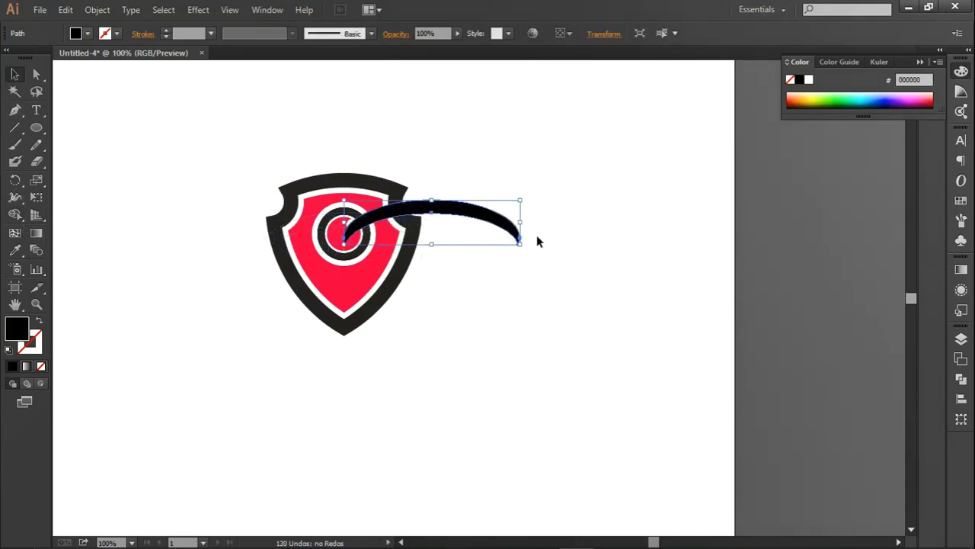
left_click_drag(526, 247, 478, 193)
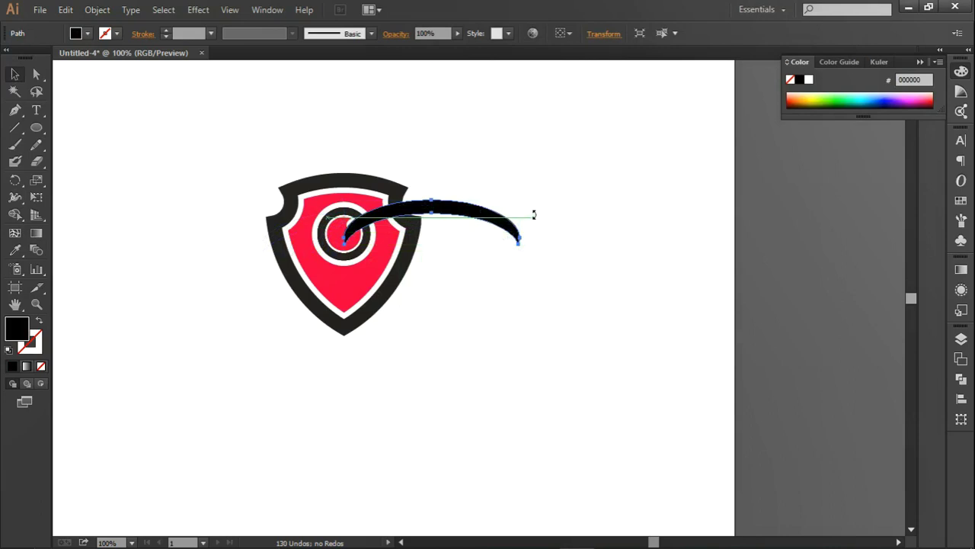
left_click_drag(478, 192, 383, 210)
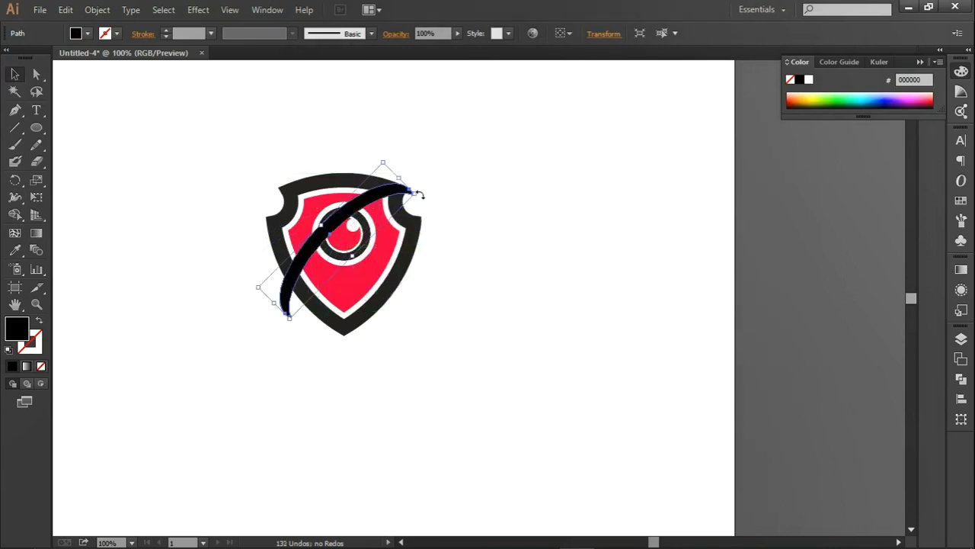
left_click_drag(419, 195, 422, 200)
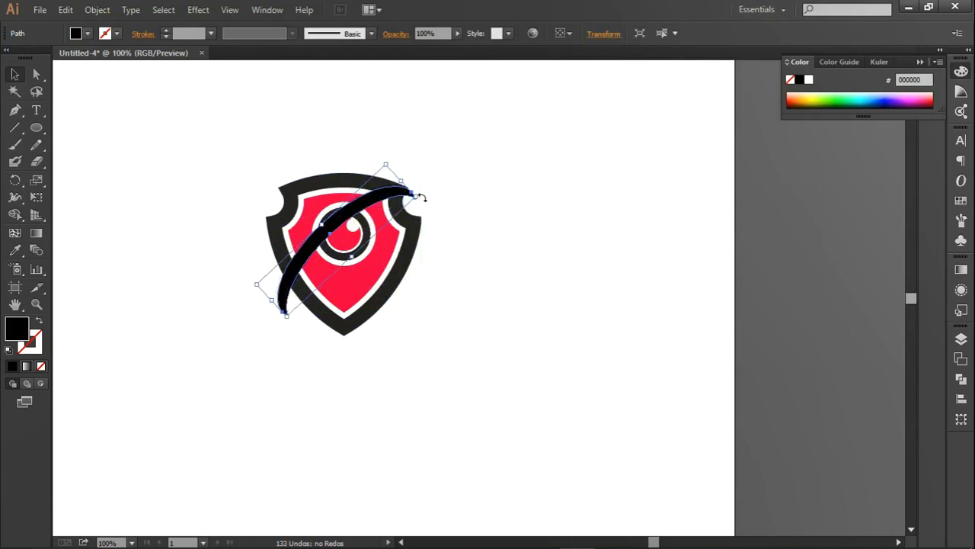
mouse_move(423, 198)
left_mouse_down()
mouse_move(420, 212)
mouse_move(396, 194)
mouse_move(445, 162)
mouse_move(385, 192)
left_mouse_up()
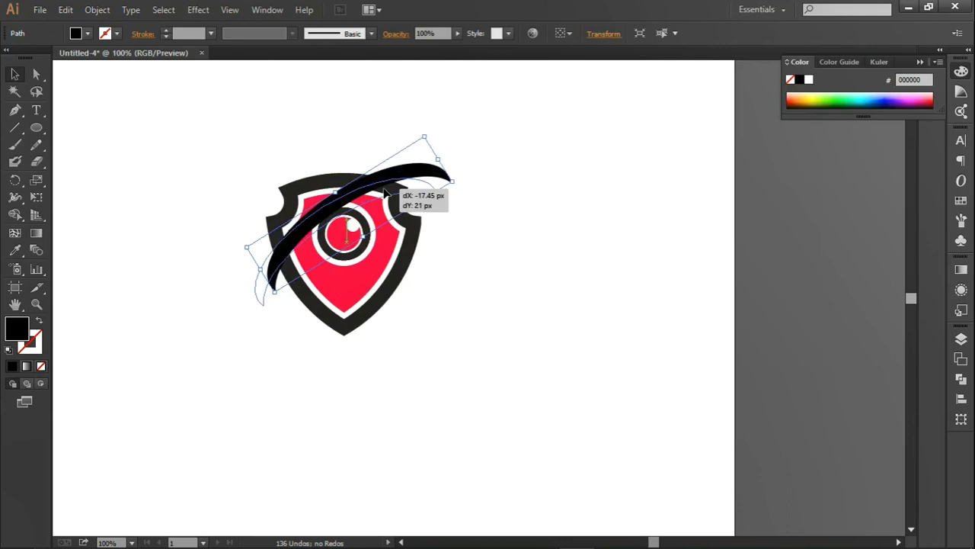
mouse_move(404, 188)
left_mouse_down()
mouse_move(407, 205)
mouse_move(397, 183)
left_mouse_up()
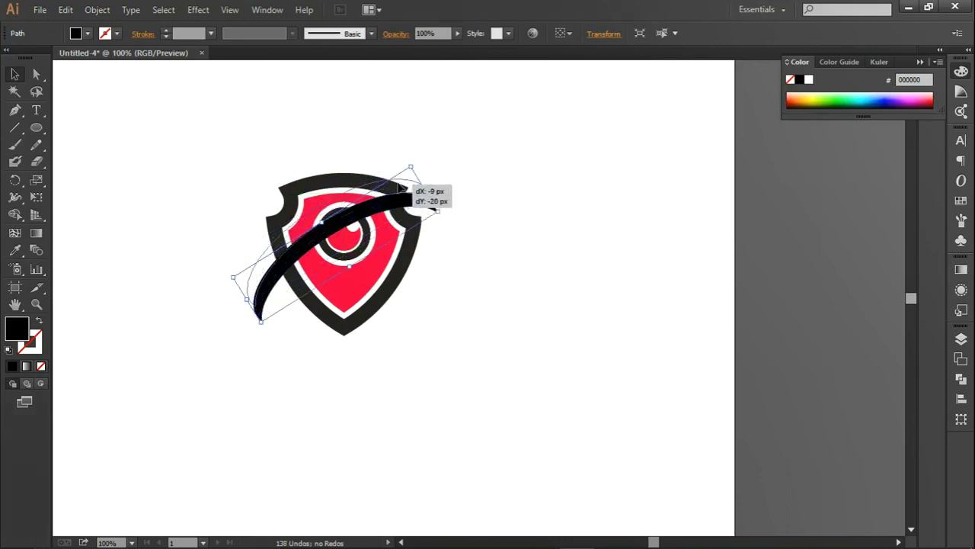
Step: Fine-tune the swoosh's angle and nudge it slightly downward over the shield
left_click(453, 184)
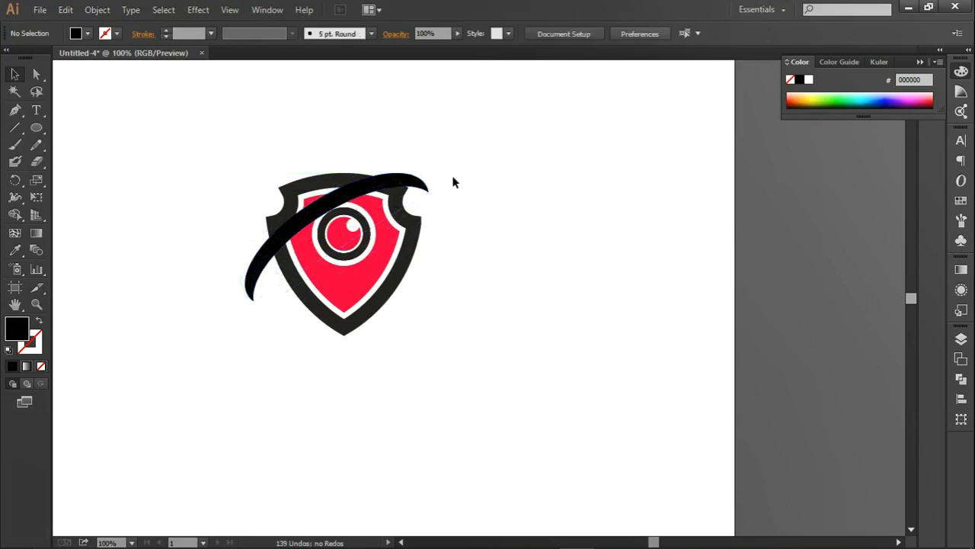
left_click(364, 190)
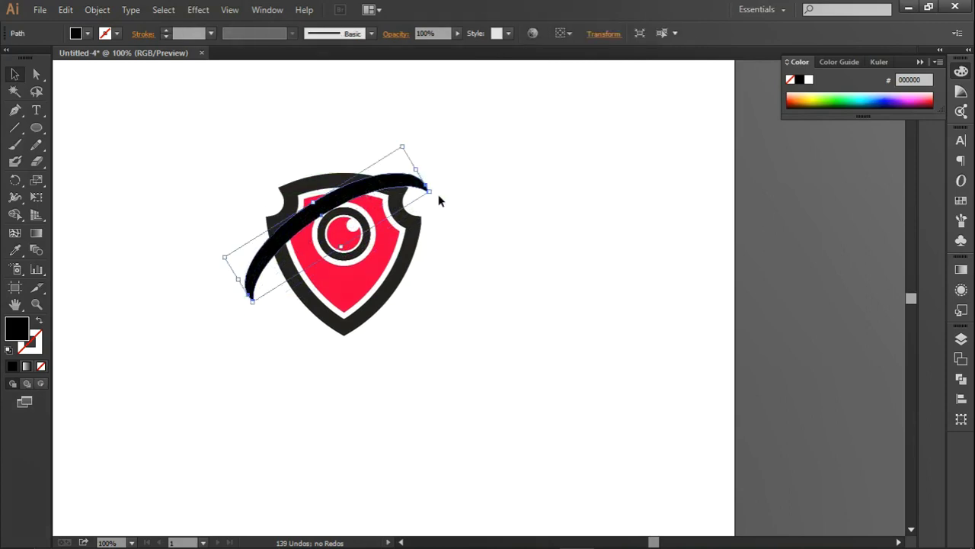
left_click_drag(436, 189, 434, 177)
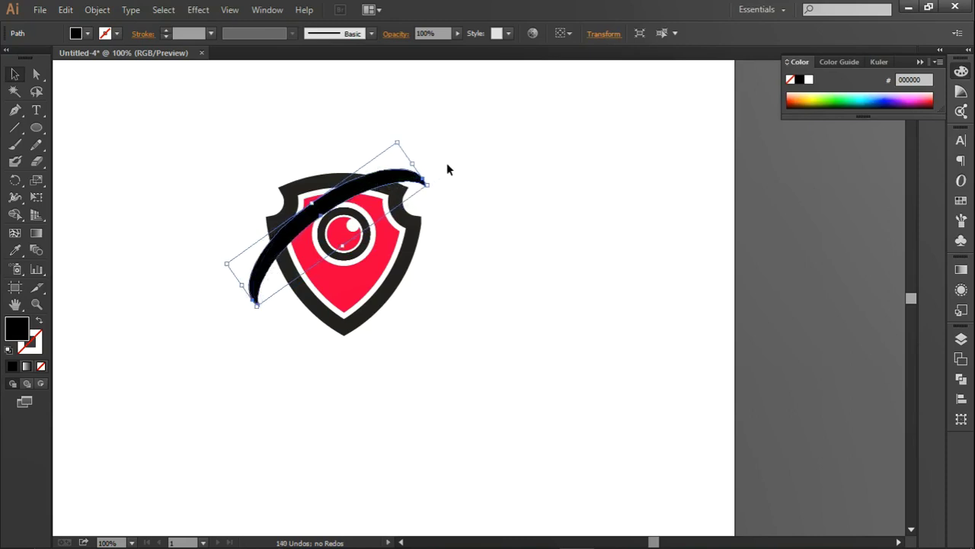
left_click(556, 149)
left_click(396, 181)
key("Down")
key("Down")
key("Down")
key("Down")
key("Down")
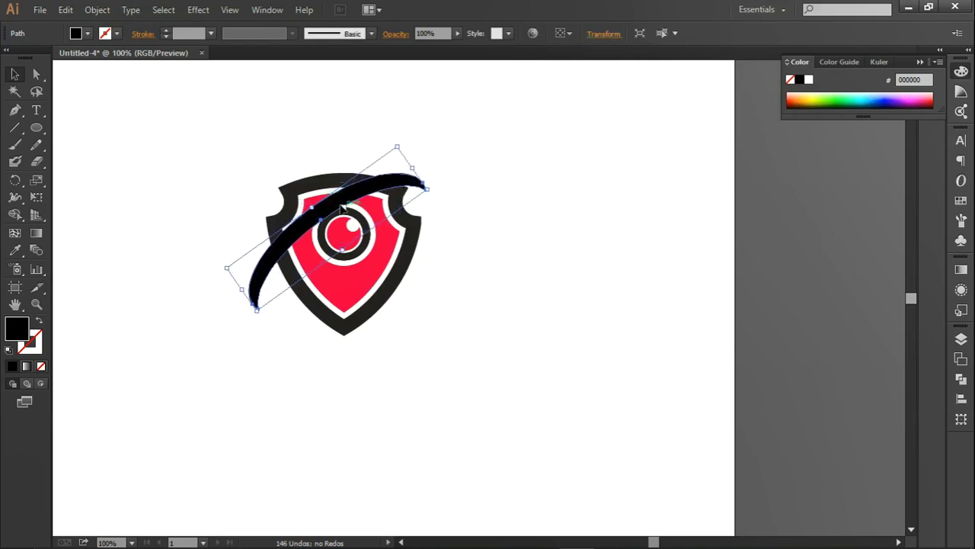
scroll(338, 206, "up", 1)
scroll(335, 206, "up", 1)
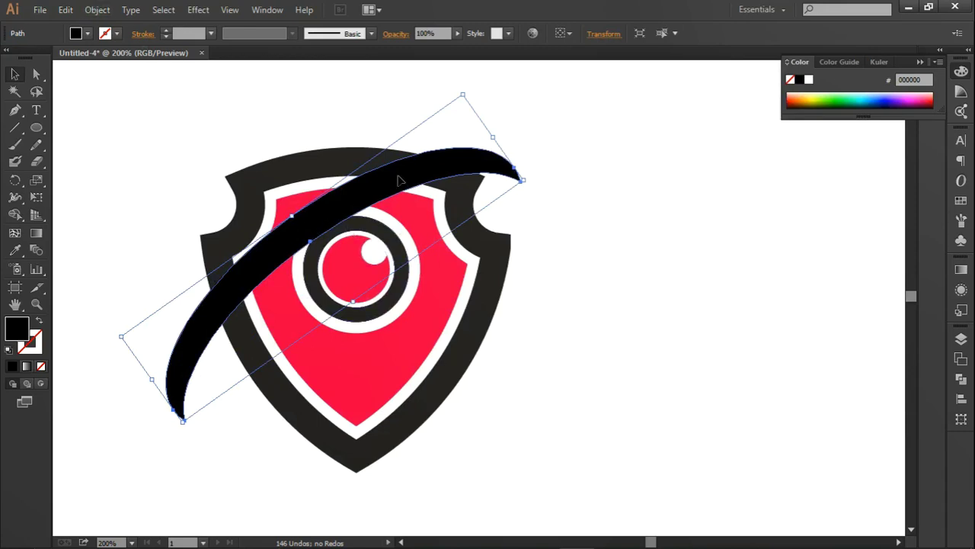
key("Down")
key("Down")
key("Down")
key("Down")
key("Down")
key("Down")
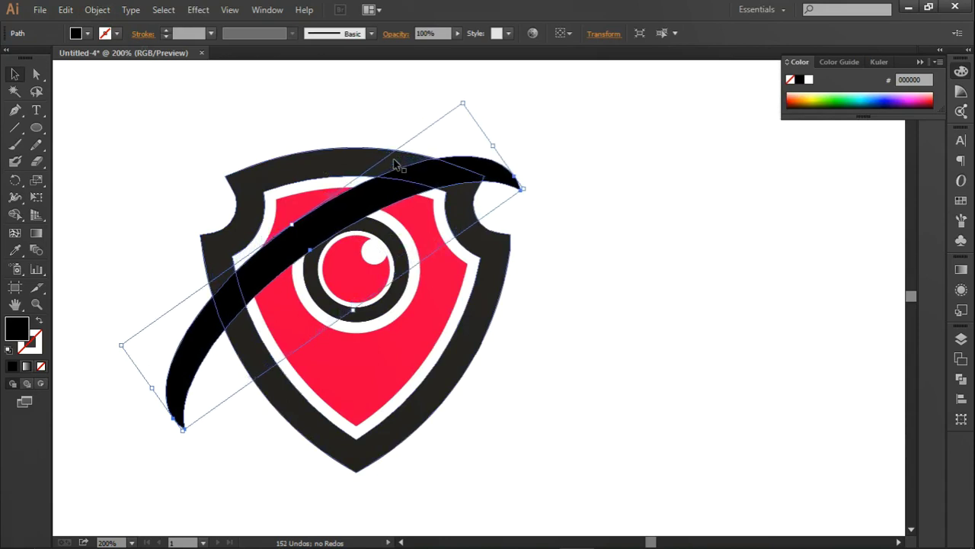
Step: Apply a 5 px Offset Path with Preview to the black swoosh
left_click(96, 10)
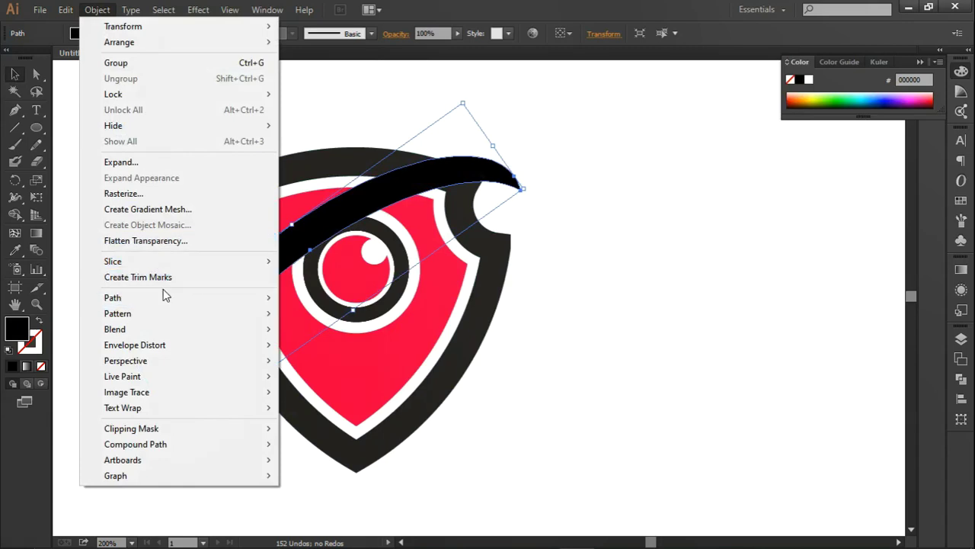
mouse_move(113, 297)
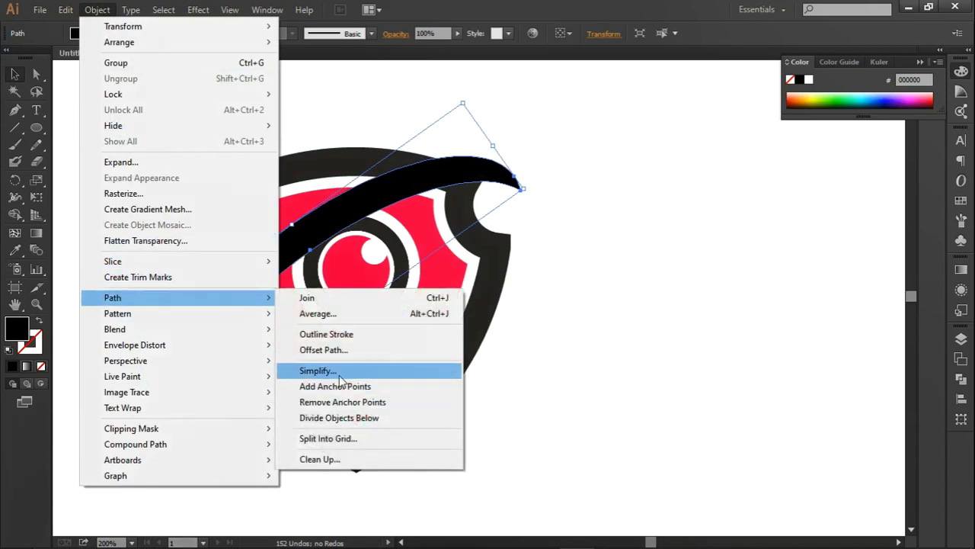
left_click(532, 108)
left_click(401, 201)
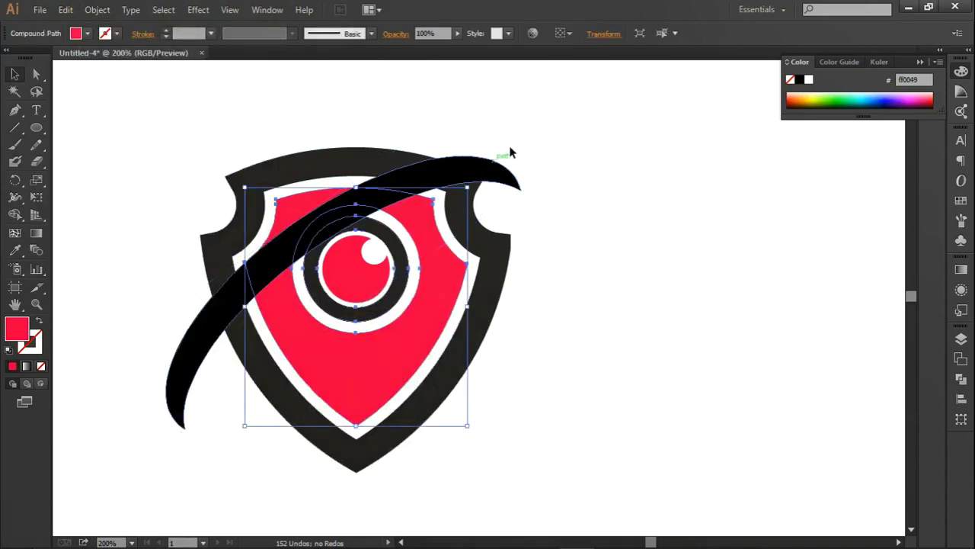
left_click(448, 181)
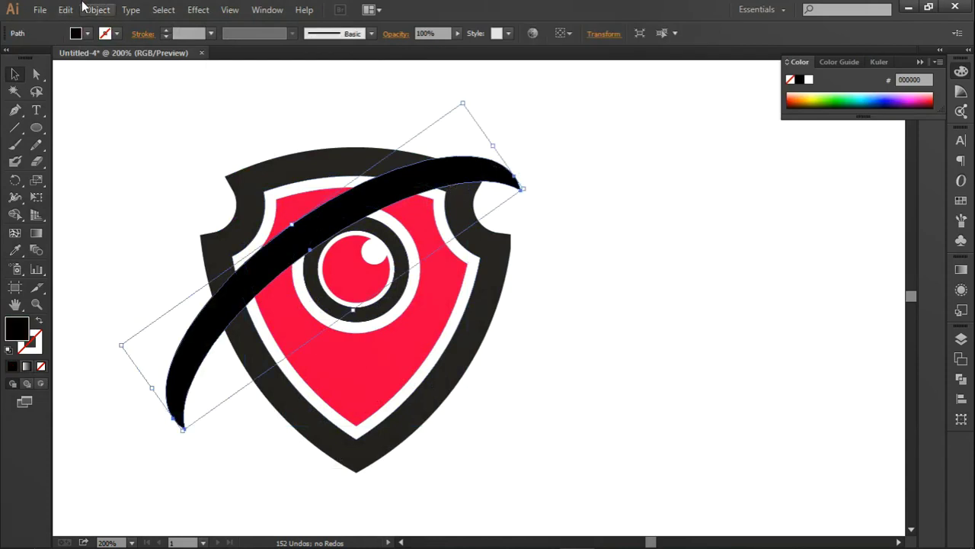
left_click(78, 9)
left_click(148, 161)
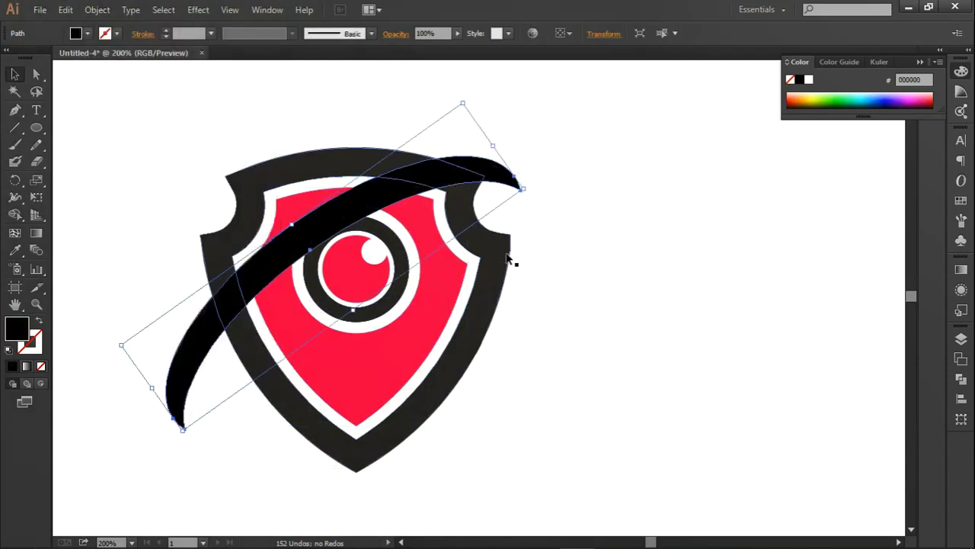
left_click(103, 9)
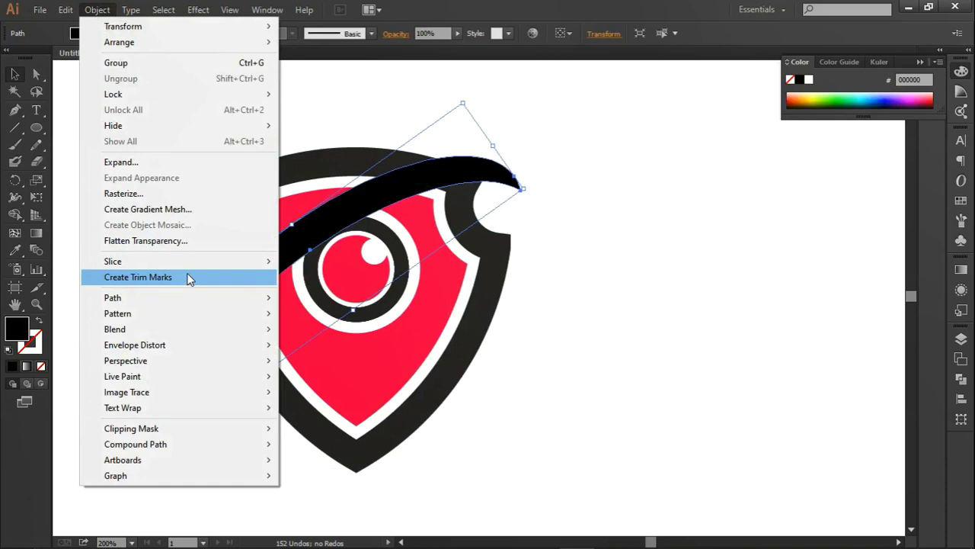
mouse_move(112, 297)
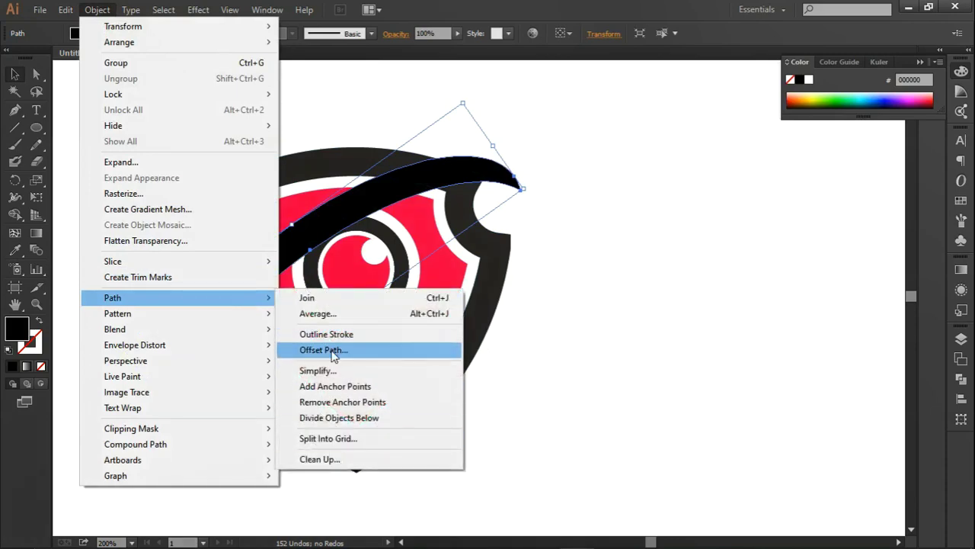
left_click(324, 350)
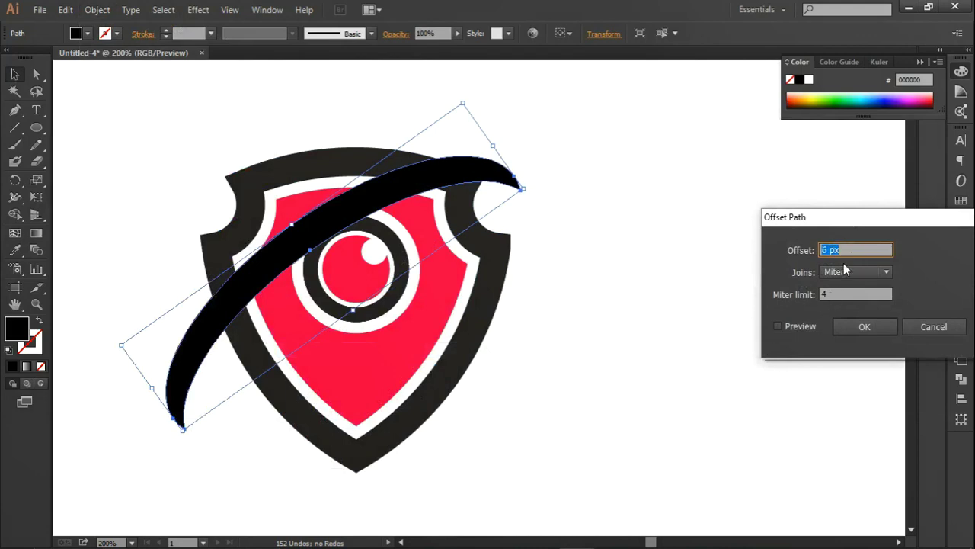
left_click(777, 326)
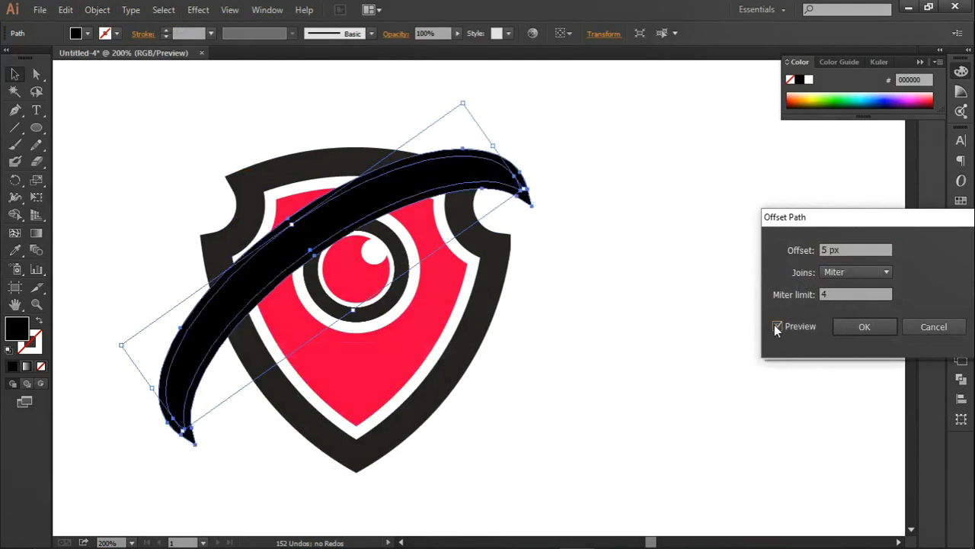
left_click(854, 320)
Step: Select the whole logo and merge the white band pieces crossed by the swoosh with Shape Builder
left_click(608, 243)
mouse_move(683, 234)
left_mouse_down()
mouse_move(226, 88)
mouse_move(131, 112)
left_mouse_up()
mouse_move(142, 75)
left_mouse_down()
mouse_move(256, 218)
mouse_move(573, 408)
left_mouse_up()
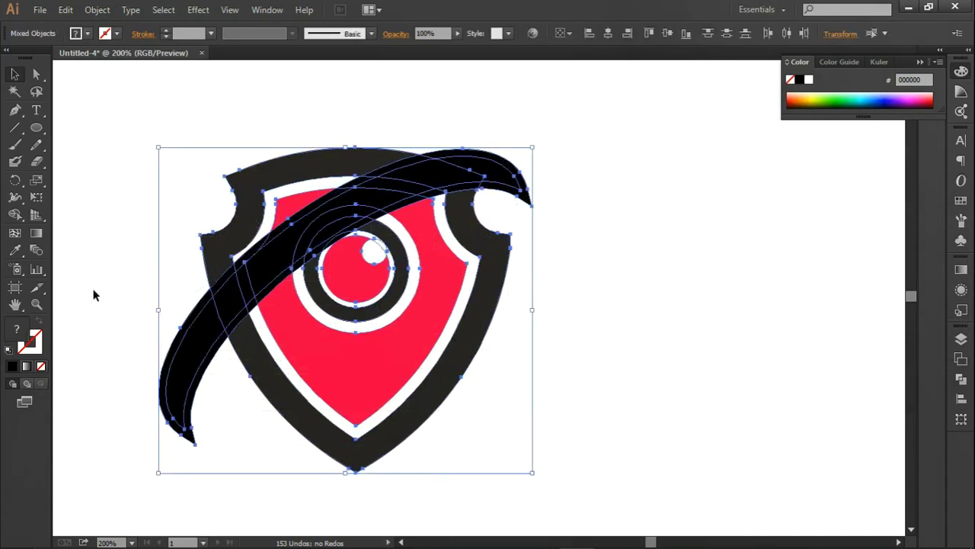
left_click(15, 214)
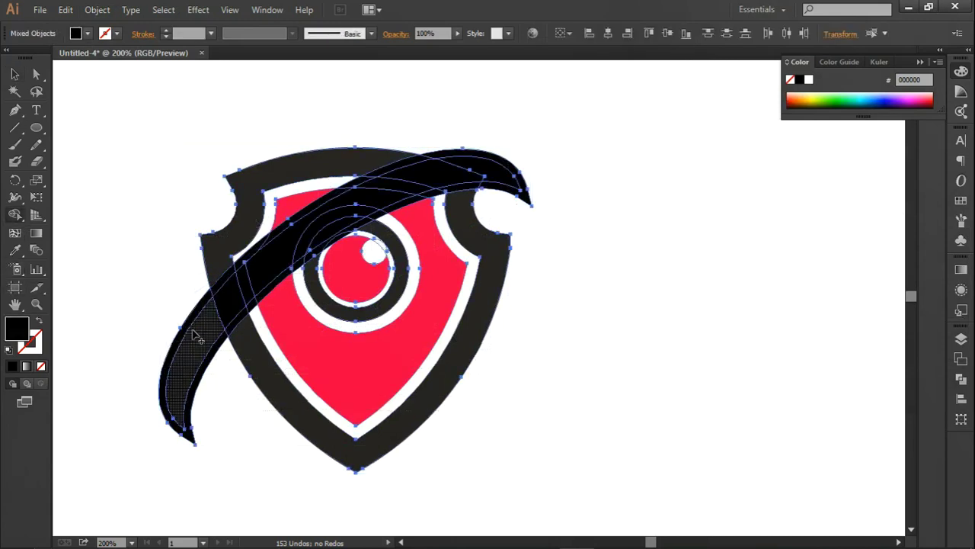
scroll(236, 331, "up", 1, "alt")
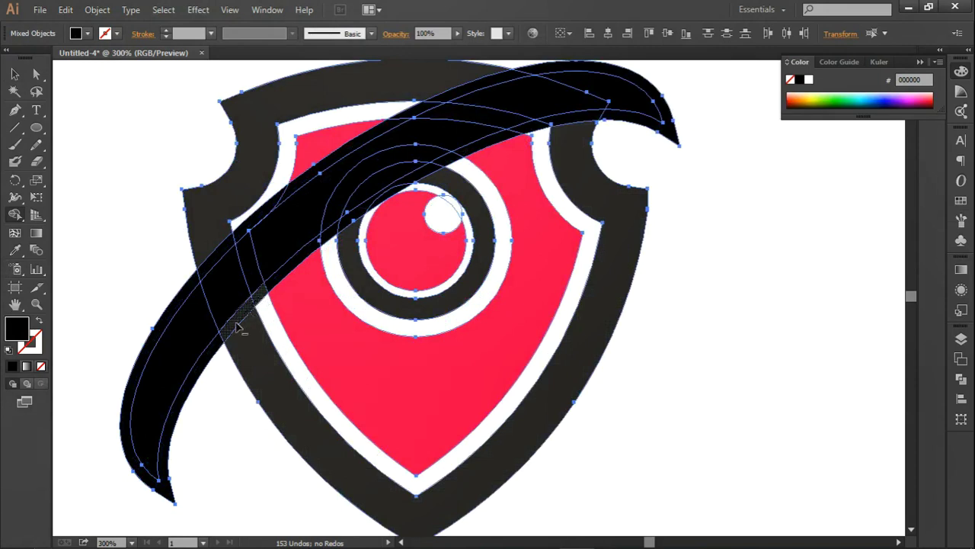
left_click_drag(261, 298, 292, 274)
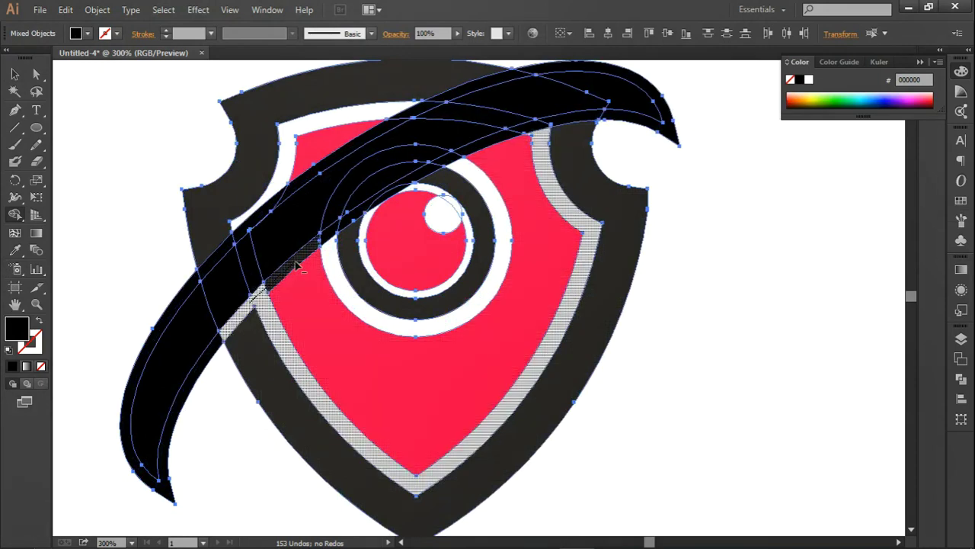
left_click_drag(297, 265, 257, 277)
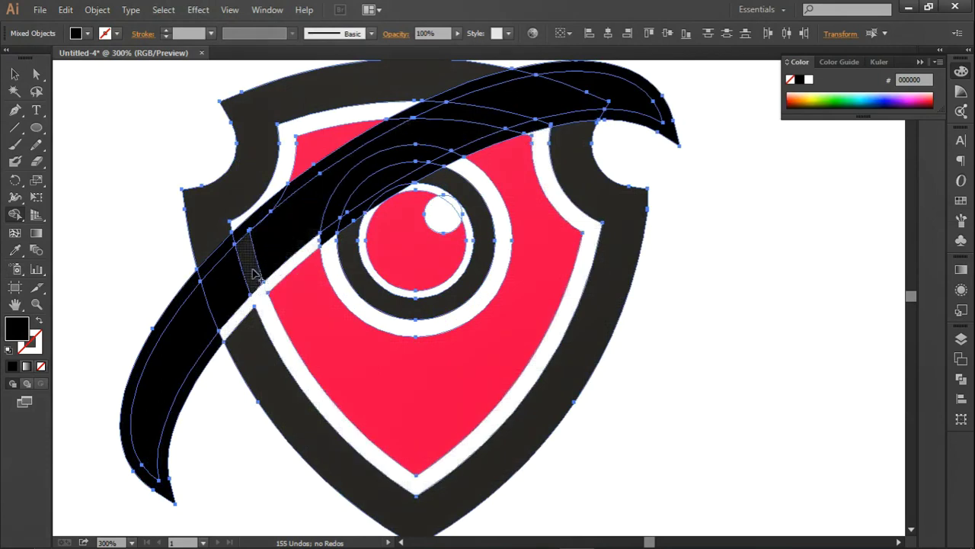
Step: Delete the slivers along the swoosh and eye ring, and merge the ring and swoosh pieces
left_click(195, 283, "alt")
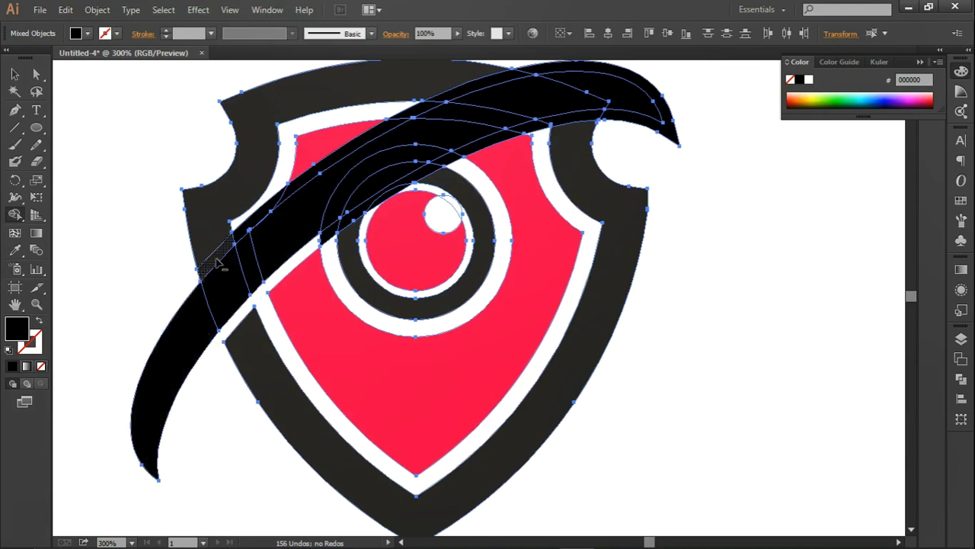
left_click(252, 232, "alt")
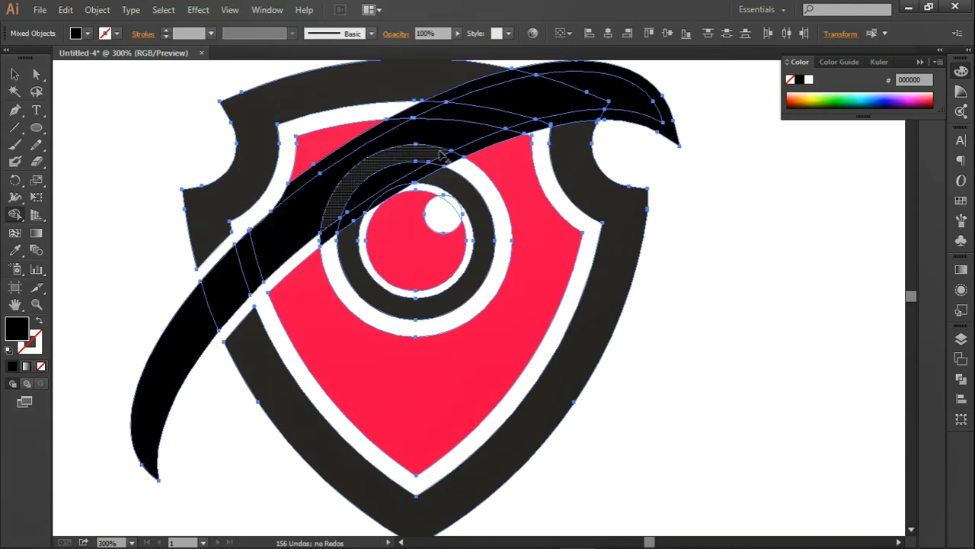
left_click_drag(477, 192, 341, 231)
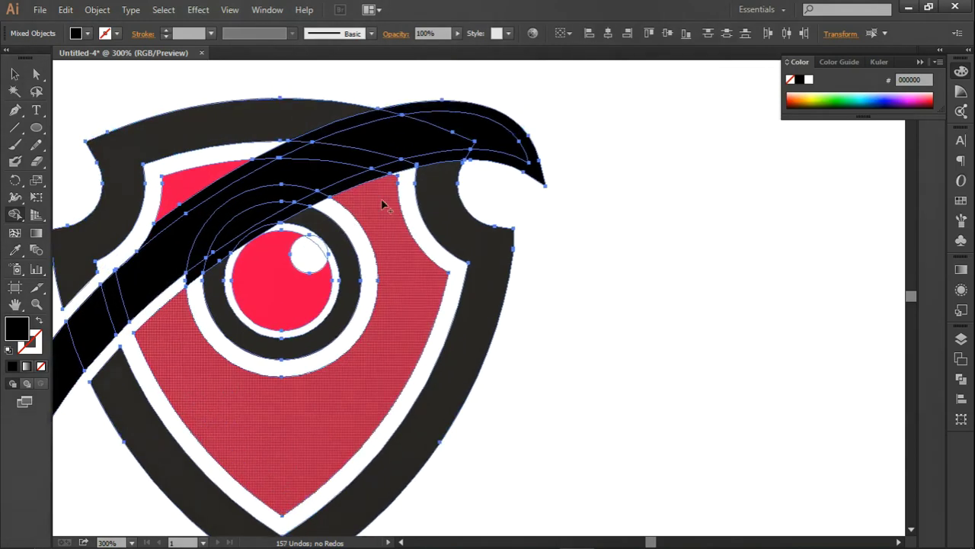
left_click(267, 232)
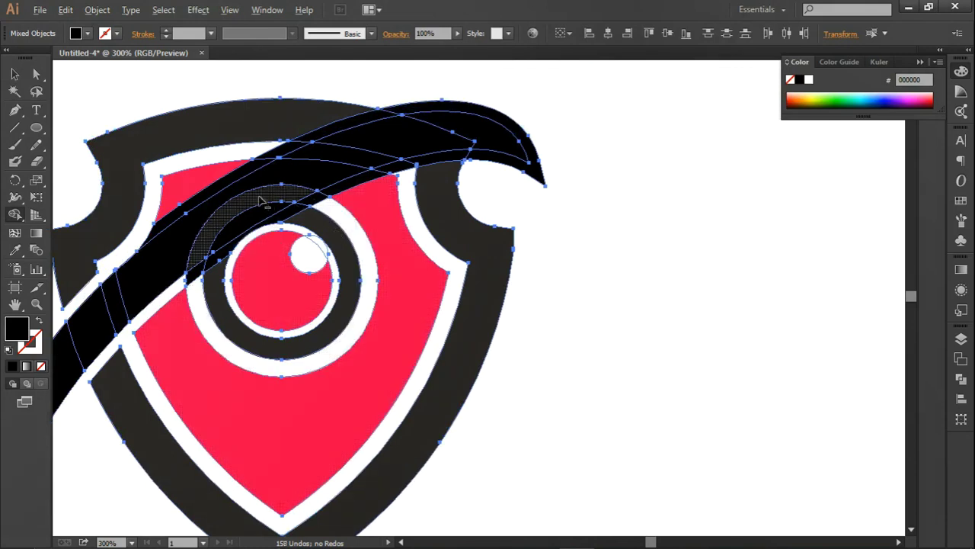
left_click(259, 199)
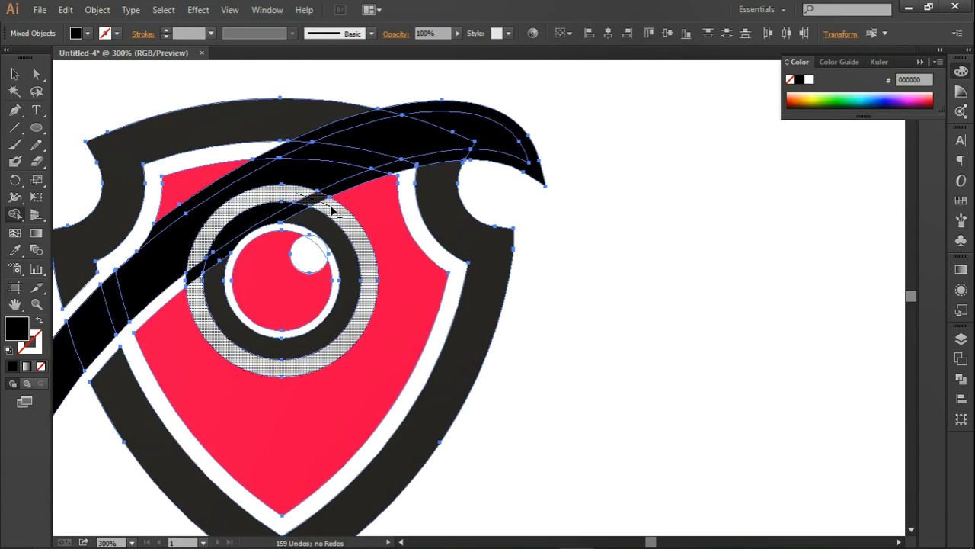
left_click(197, 274)
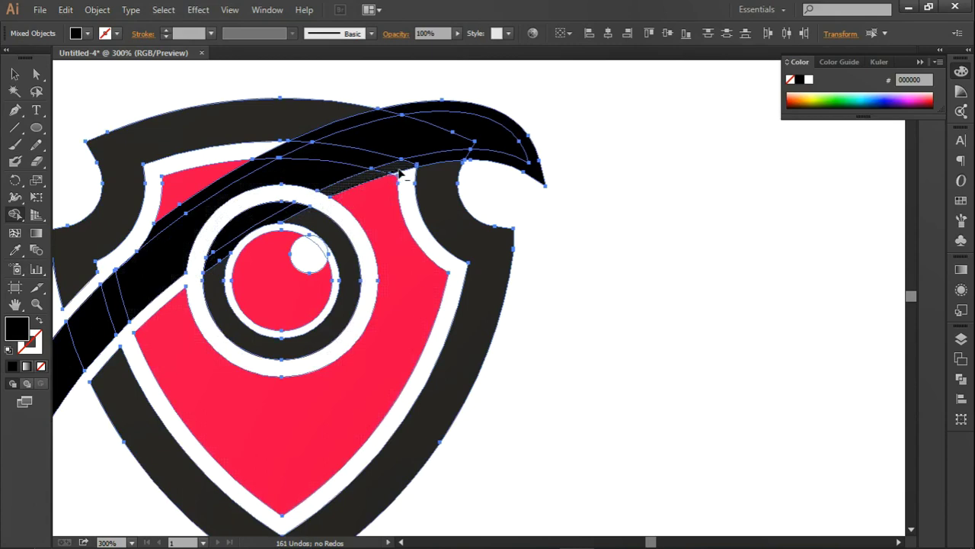
left_click_drag(406, 171, 479, 159)
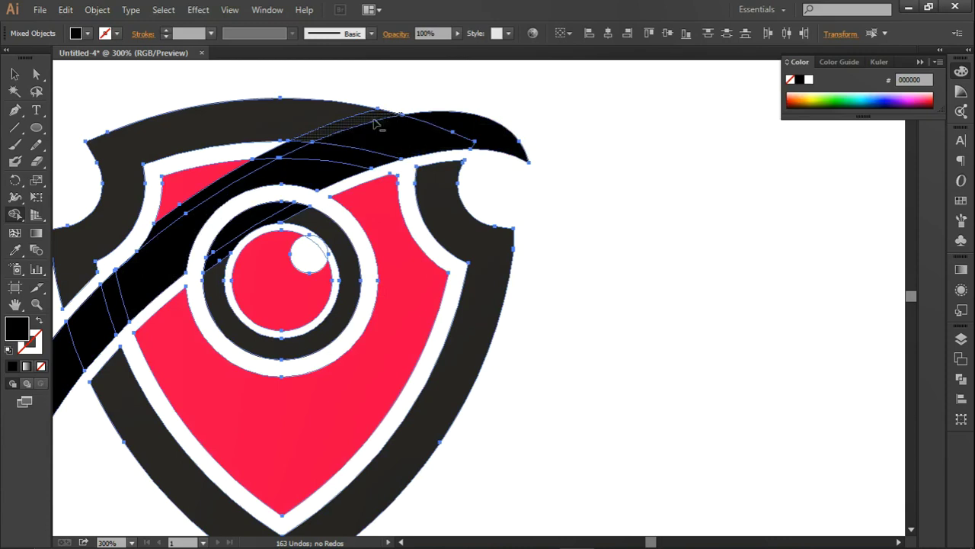
Step: Return to the Selection tool and deselect to review the white gaps around the swoosh
key("alt")
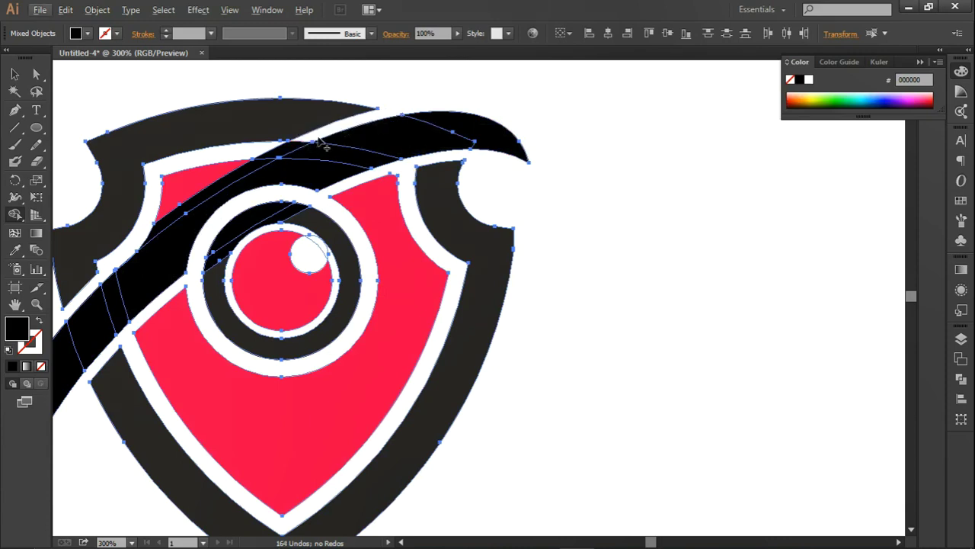
key("alt")
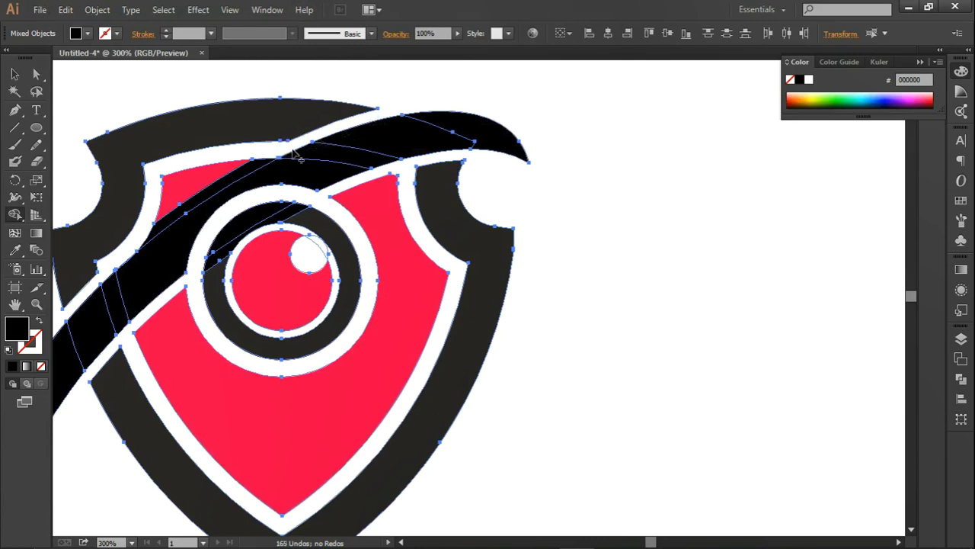
scroll(294, 153, "down", 1)
scroll(294, 153, "down", 1)
scroll(294, 152, "down", 1)
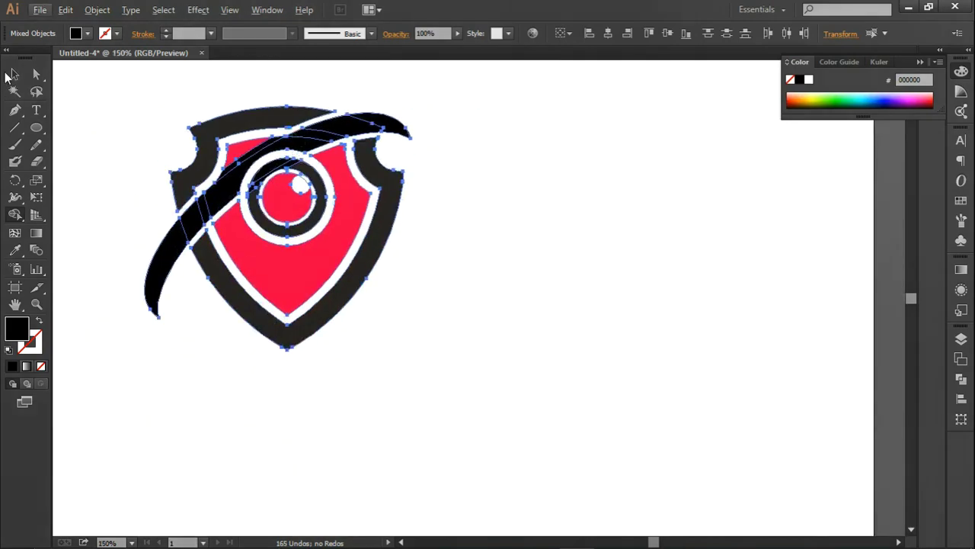
left_click(12, 74)
scroll(433, 121, "up", 1)
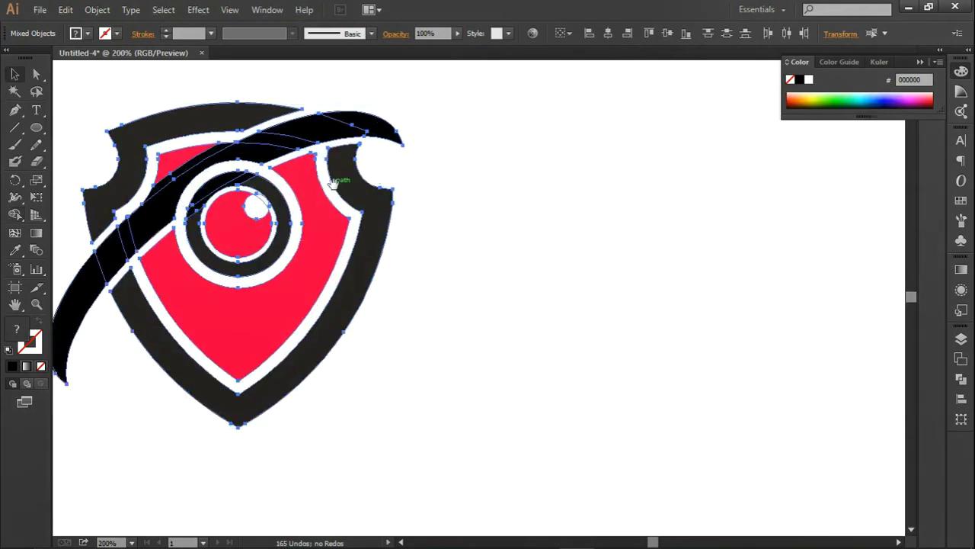
left_click_drag(333, 183, 484, 199)
left_click(598, 81)
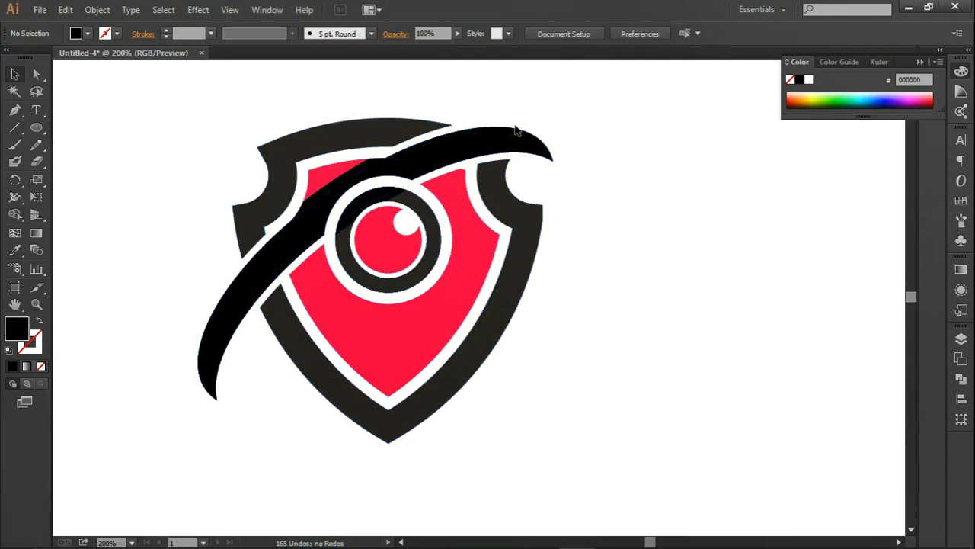
Step: With Shape Builder, merge the shield's top band, the swoosh pieces and the eye's dark ring
mouse_move(202, 109)
left_mouse_down()
mouse_move(629, 384)
mouse_move(621, 392)
left_mouse_up()
left_click(15, 215)
left_click_drag(439, 117, 247, 229)
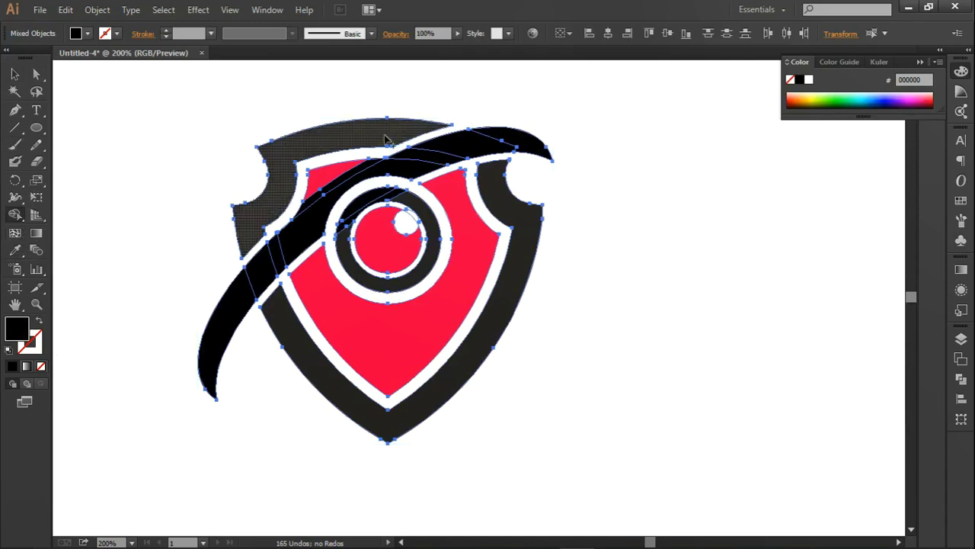
left_click_drag(259, 303, 311, 243)
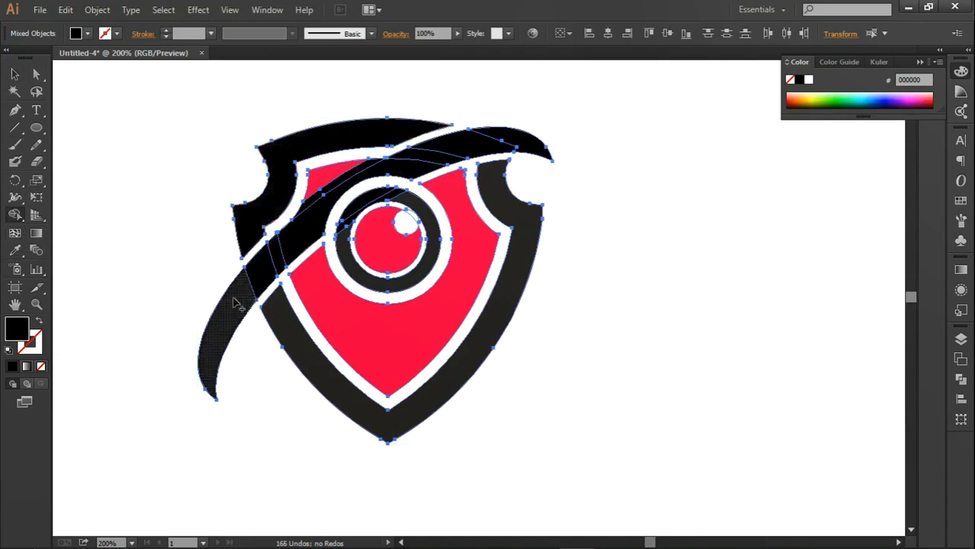
left_click_drag(312, 242, 326, 192)
mouse_move(392, 169)
left_mouse_down()
mouse_move(455, 140)
mouse_move(499, 136)
left_mouse_up()
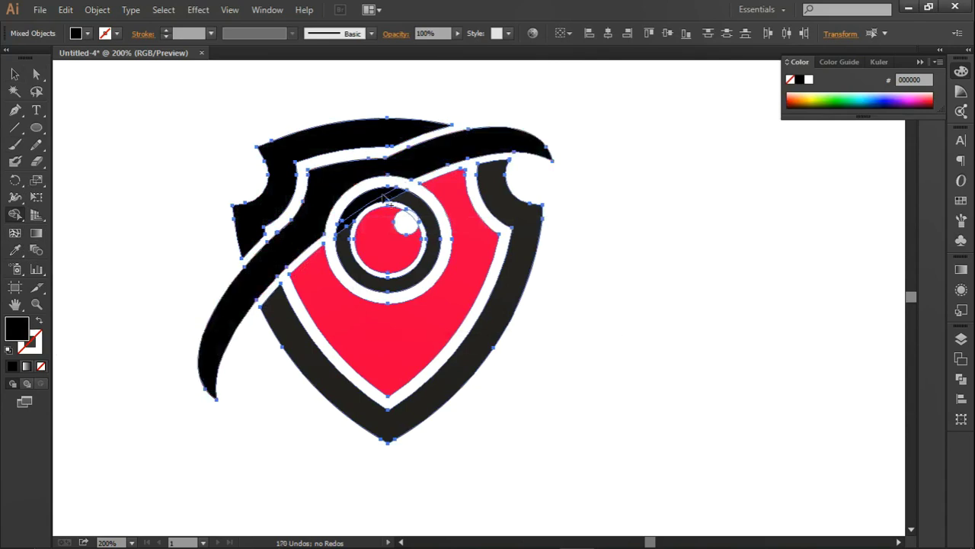
mouse_move(397, 204)
left_mouse_down()
mouse_move(352, 212)
mouse_move(381, 201)
left_mouse_up()
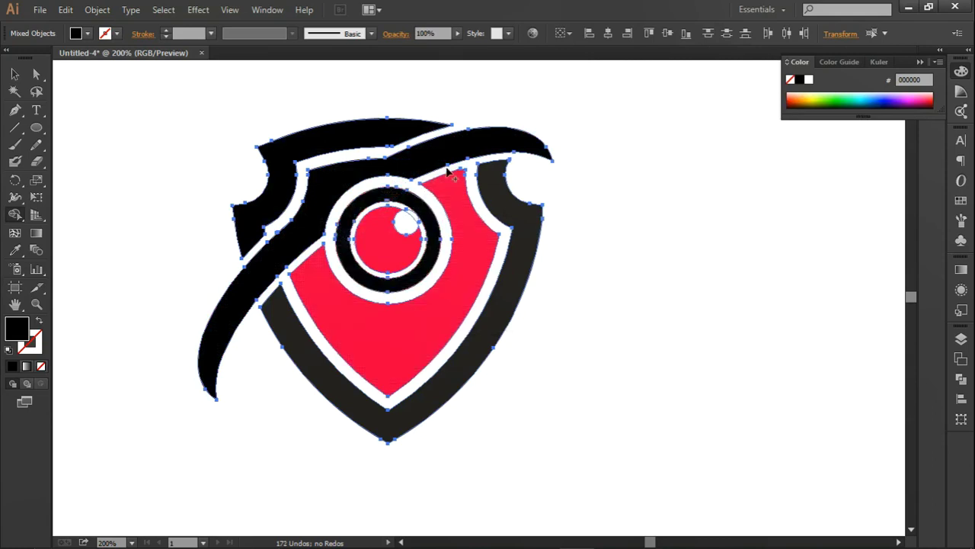
Step: Merge the inner shield region and outer rim into solid black shapes, then deselect
left_click(466, 237)
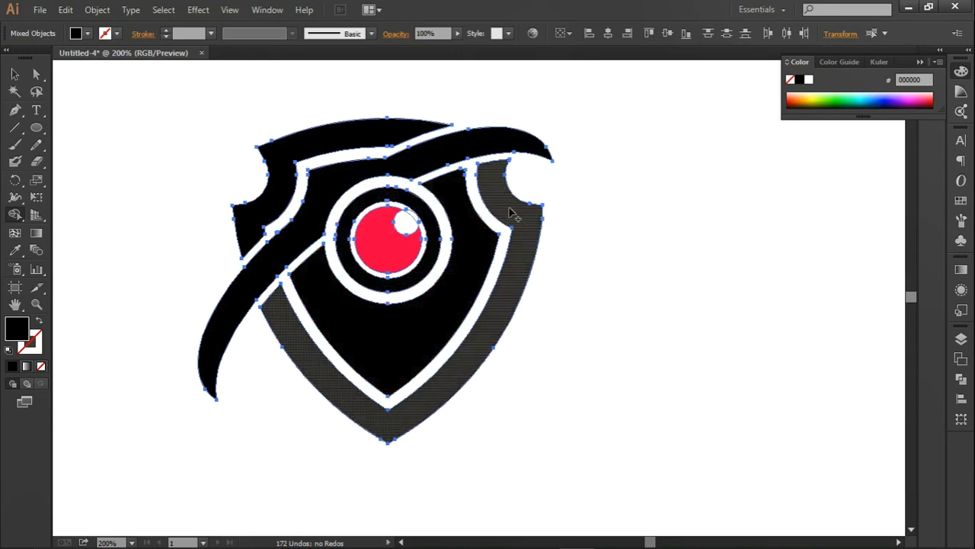
left_click(523, 219)
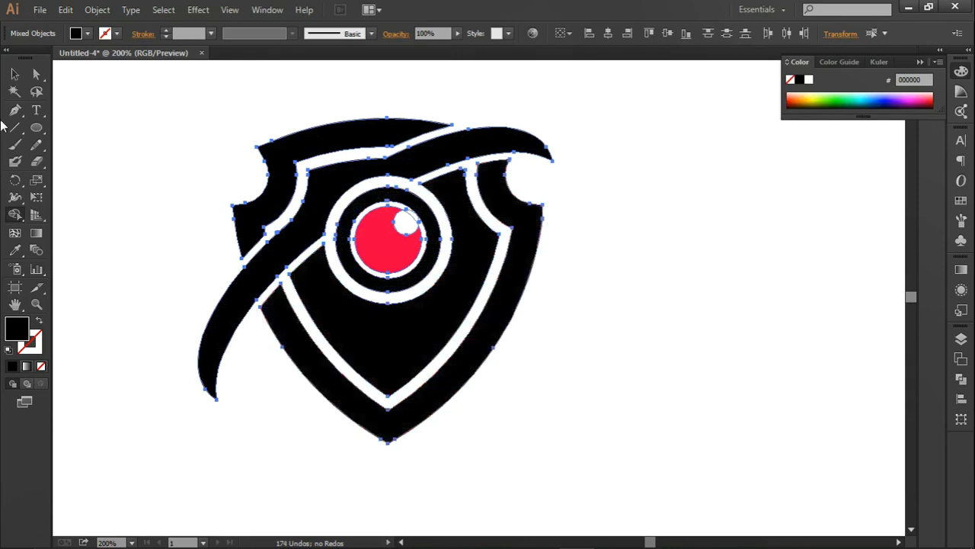
left_click(16, 76)
left_click(631, 119)
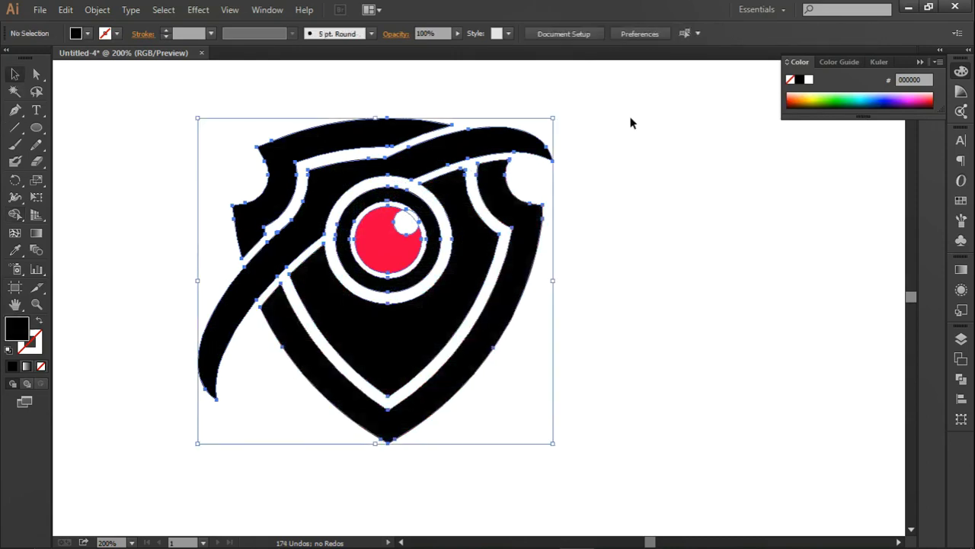
Step: Draw a test diagonal line to the right of the logo with the Line Segment tool
left_click_drag(157, 107, 583, 457)
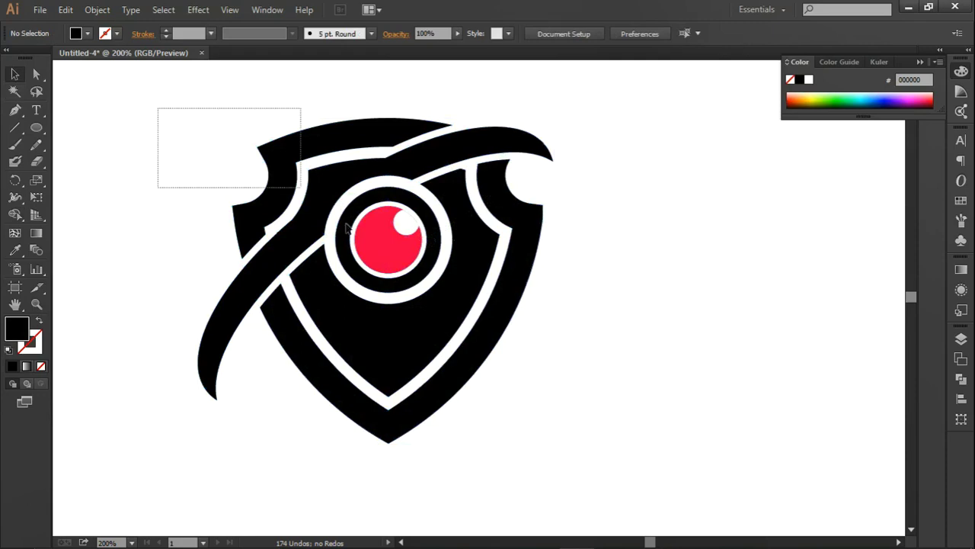
left_click(16, 127)
left_click_drag(599, 229, 674, 168)
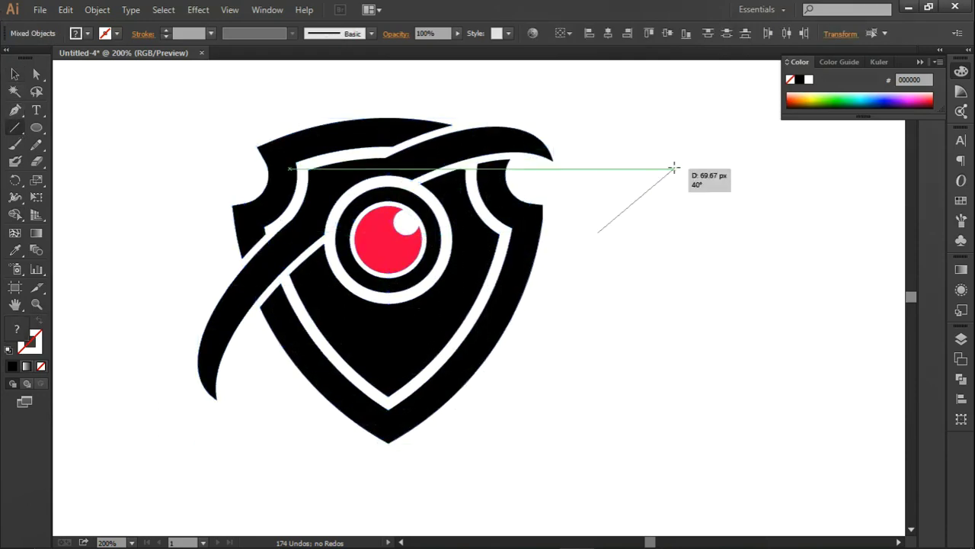
left_click(16, 91)
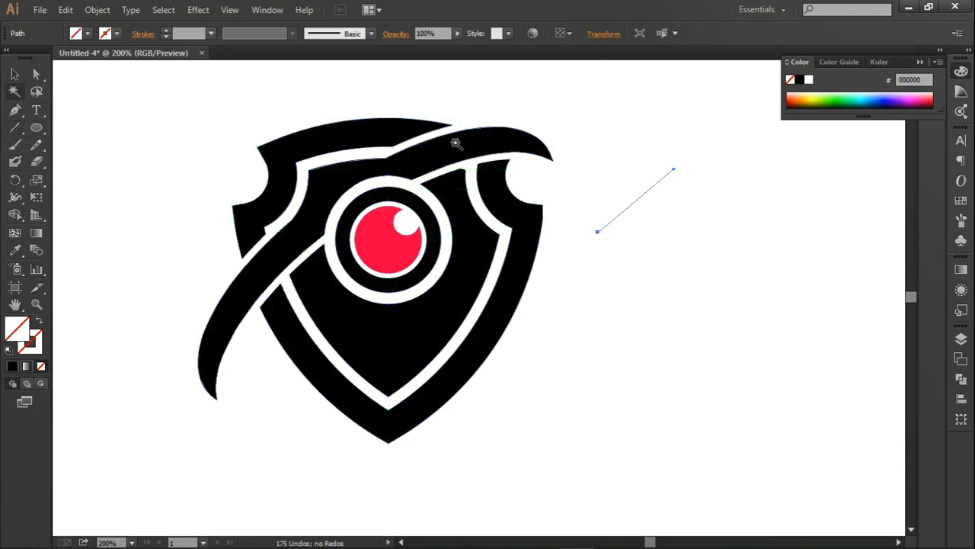
left_click(680, 173)
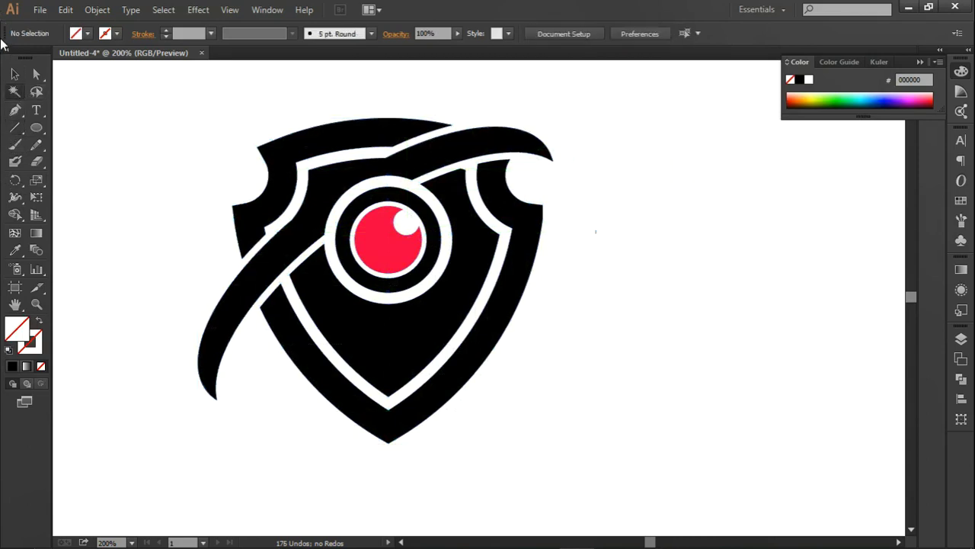
left_click(15, 73)
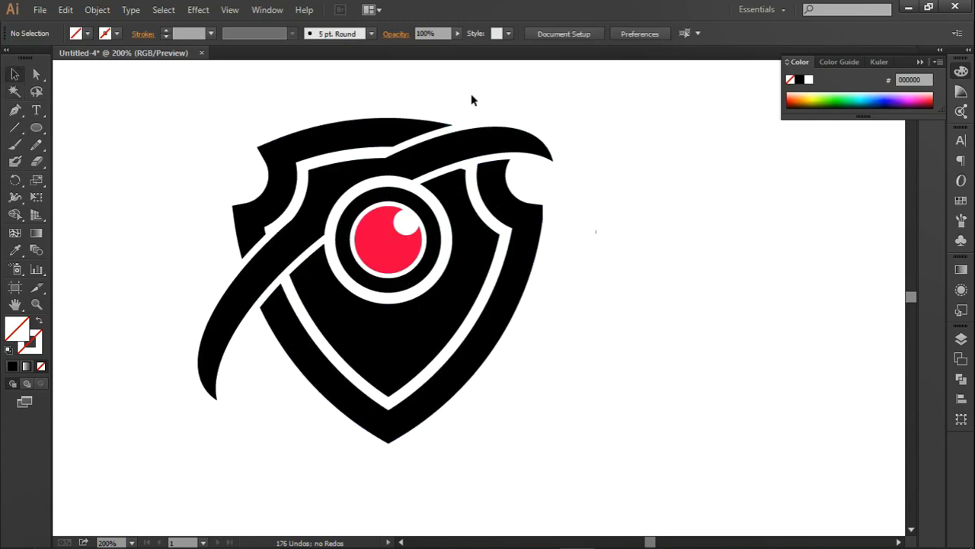
Step: Marquee-select the whole logo and nudge it slightly down on the artboard
scroll(370, 151, "down", 2)
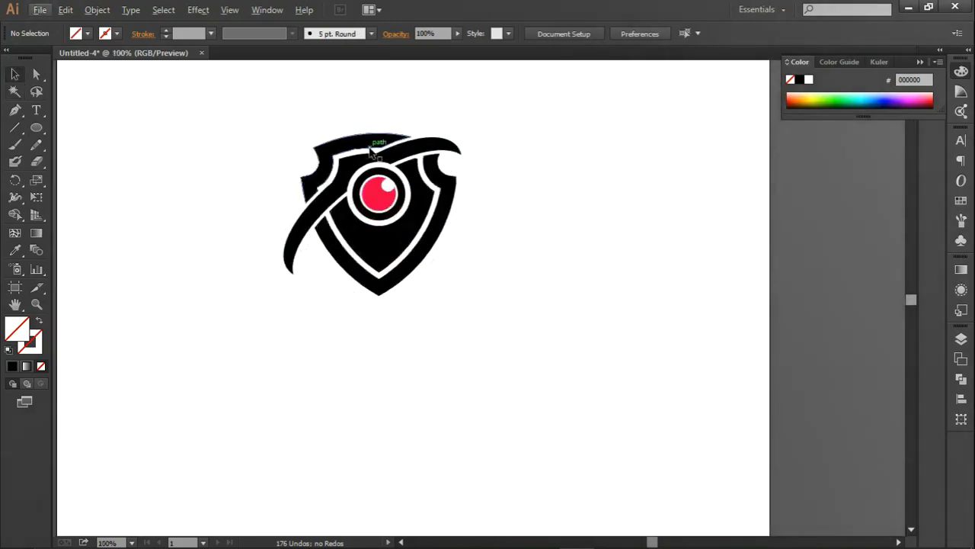
scroll(371, 152, "down", 1)
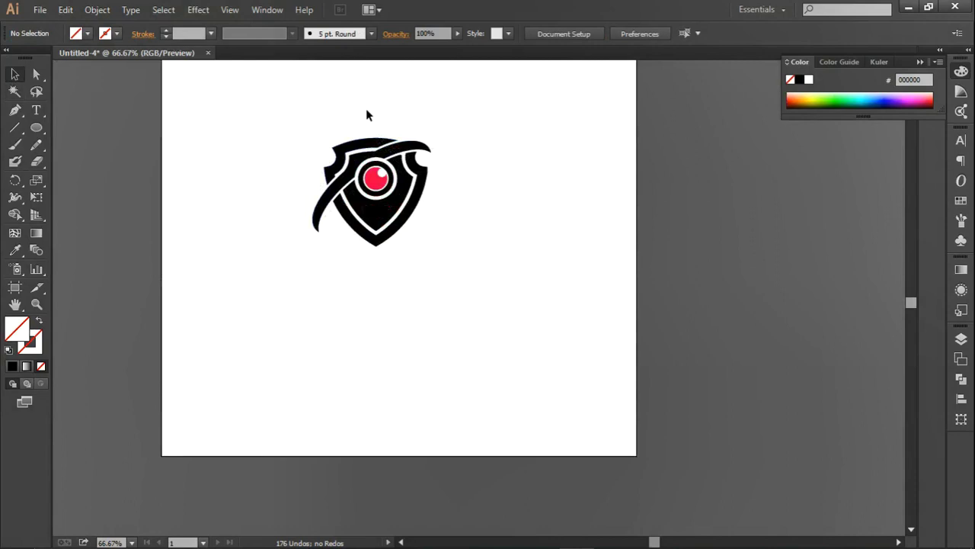
left_click_drag(323, 120, 454, 233)
left_click_drag(382, 199, 402, 208)
scroll(399, 194, "up", 3)
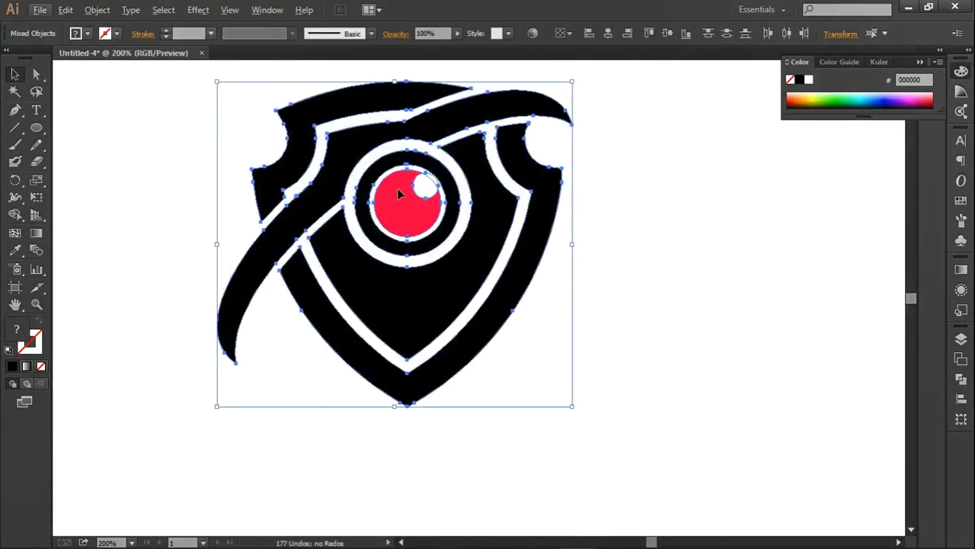
scroll(398, 194, "down", 1)
left_click(597, 116)
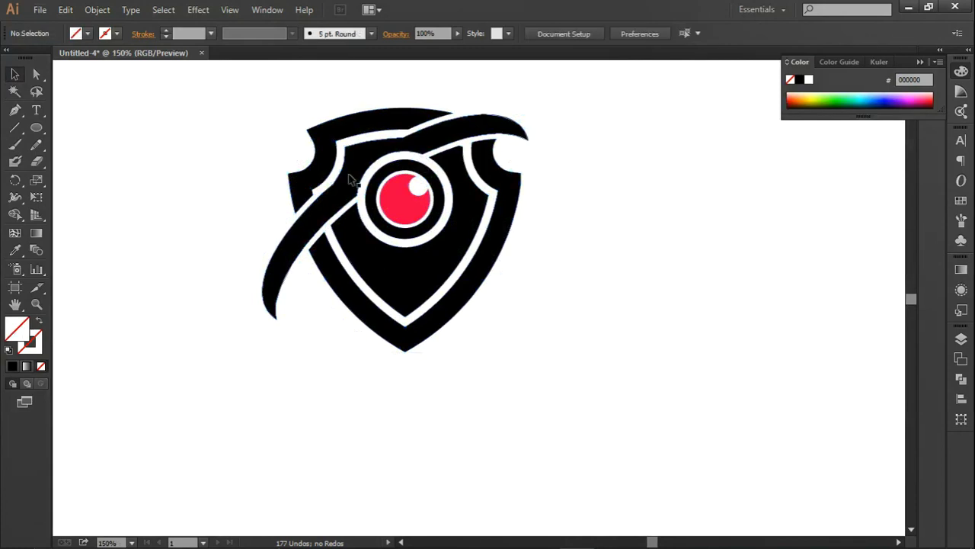
Step: Ungroup the logo into separate paths
left_click(321, 173)
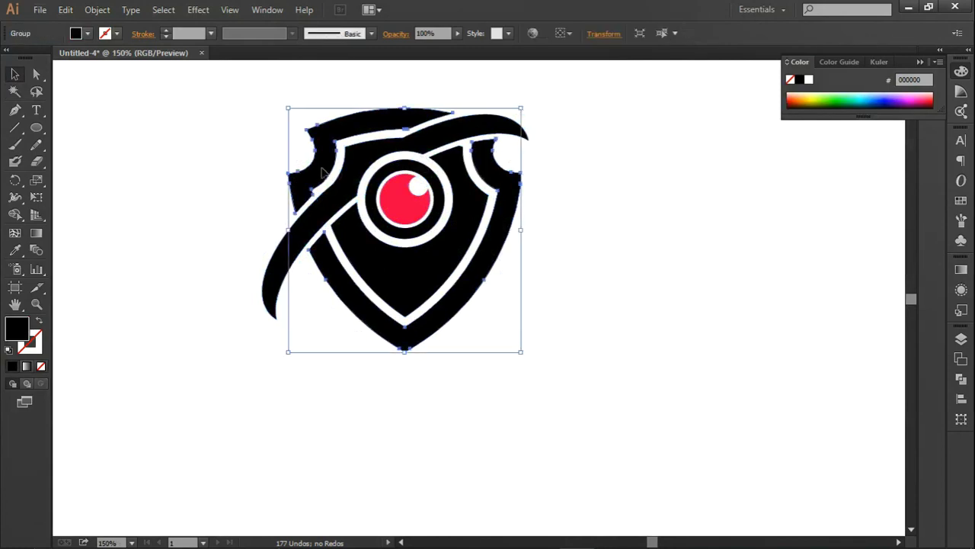
right_click(322, 172)
left_click(374, 250)
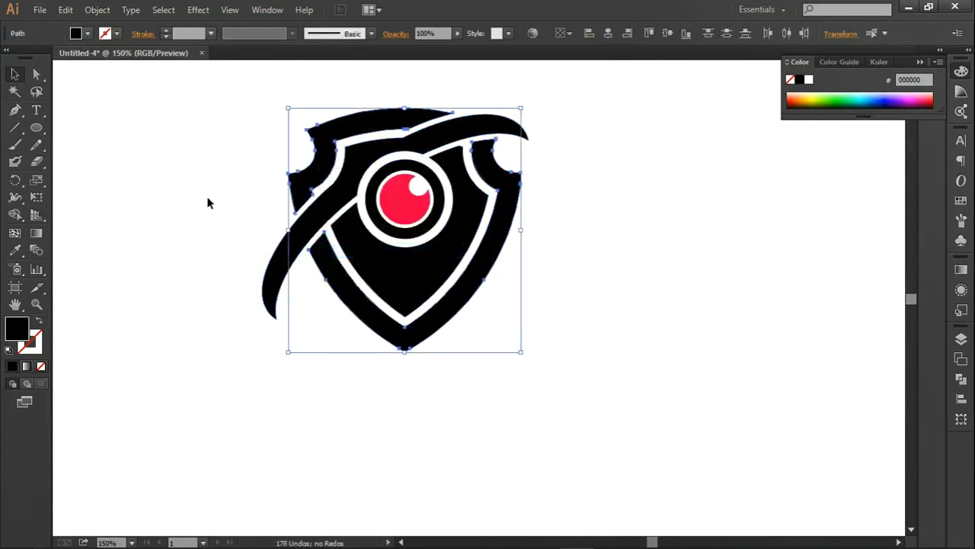
left_click(136, 186)
Step: Fill the upper-left shield piece with the grey swatch 6d6e71
left_click(312, 181)
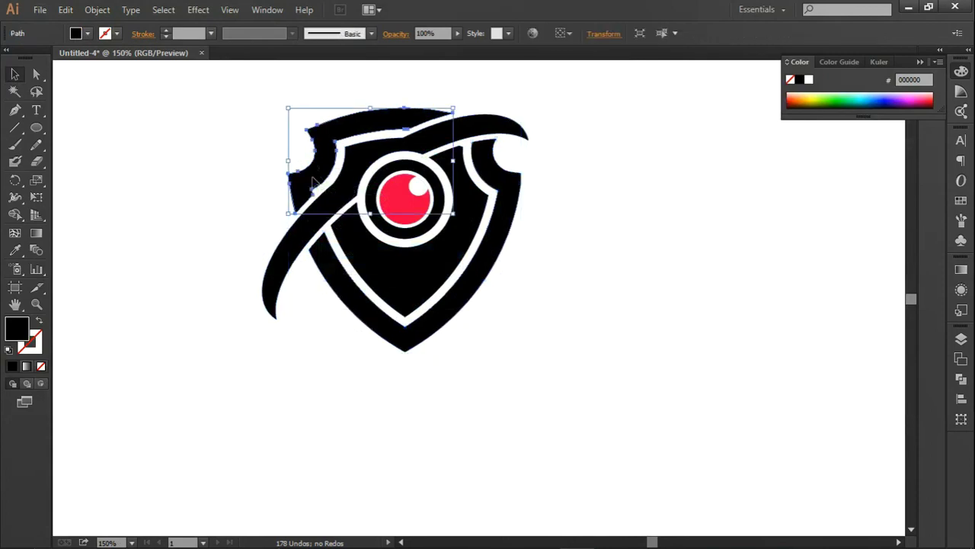
right_click(310, 176)
left_click(230, 175)
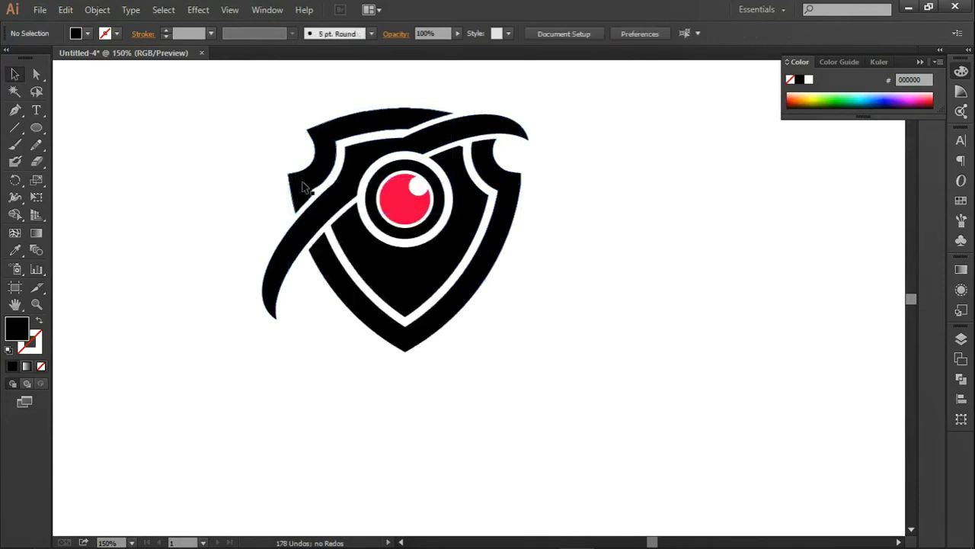
left_click(304, 187)
left_click(74, 32)
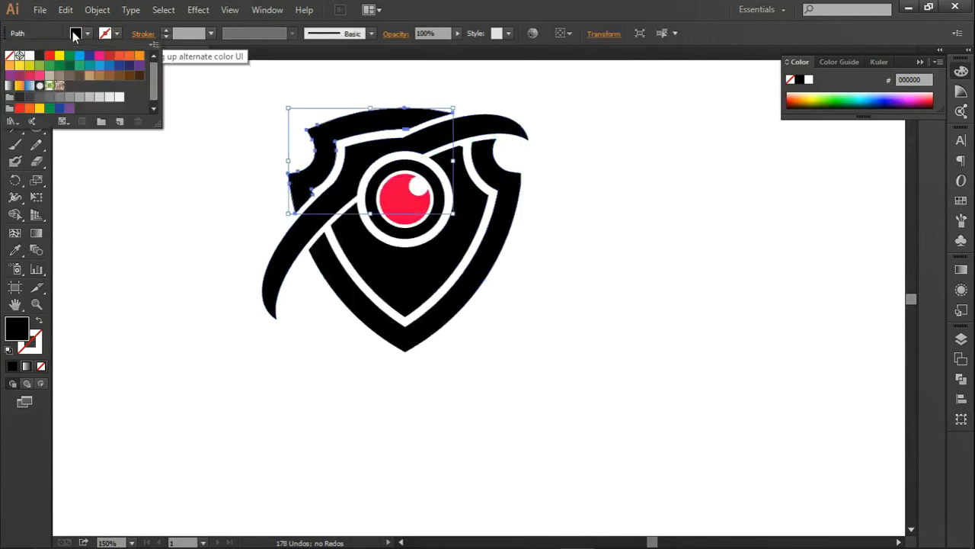
left_click(50, 97)
left_click(630, 139)
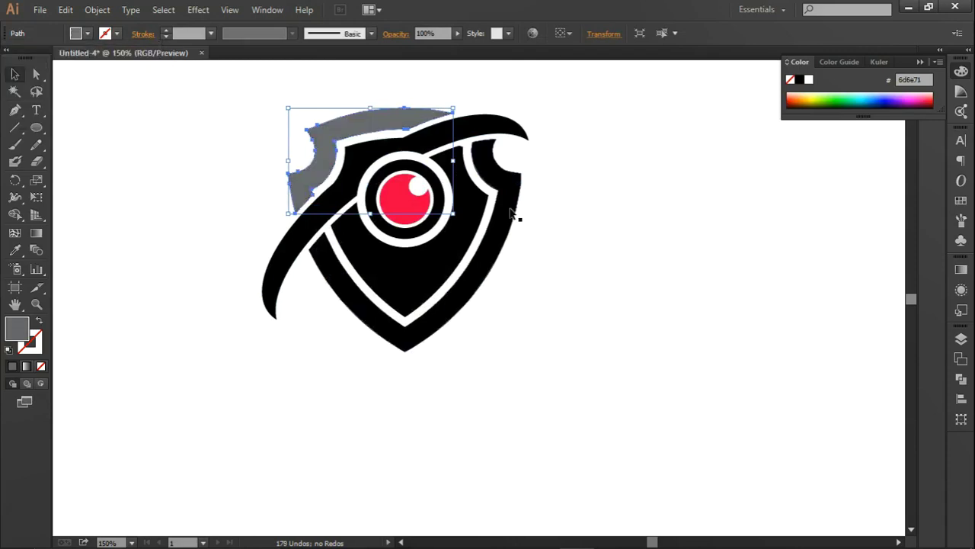
left_click(482, 97)
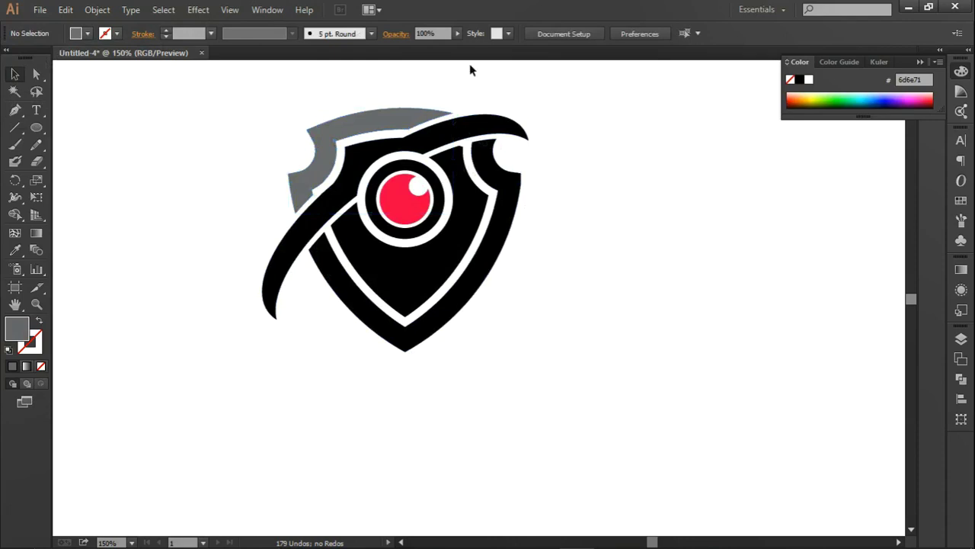
Step: Fill the swoosh with the same grey swatch
left_click(319, 211)
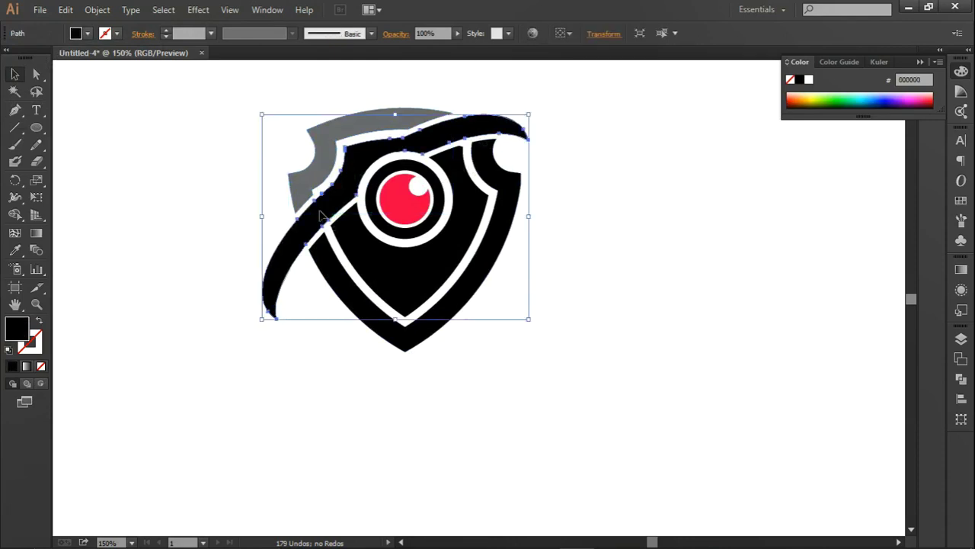
left_click(76, 33)
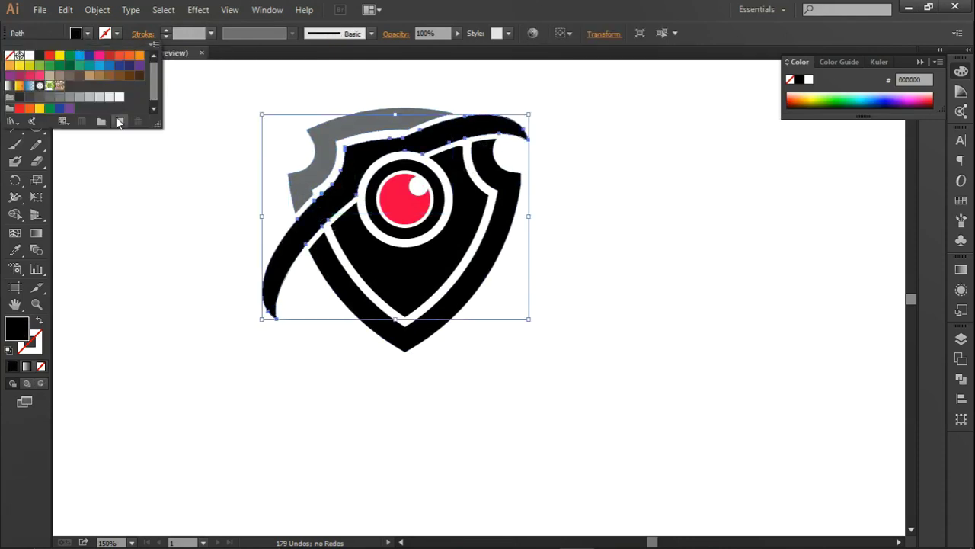
left_click(54, 102)
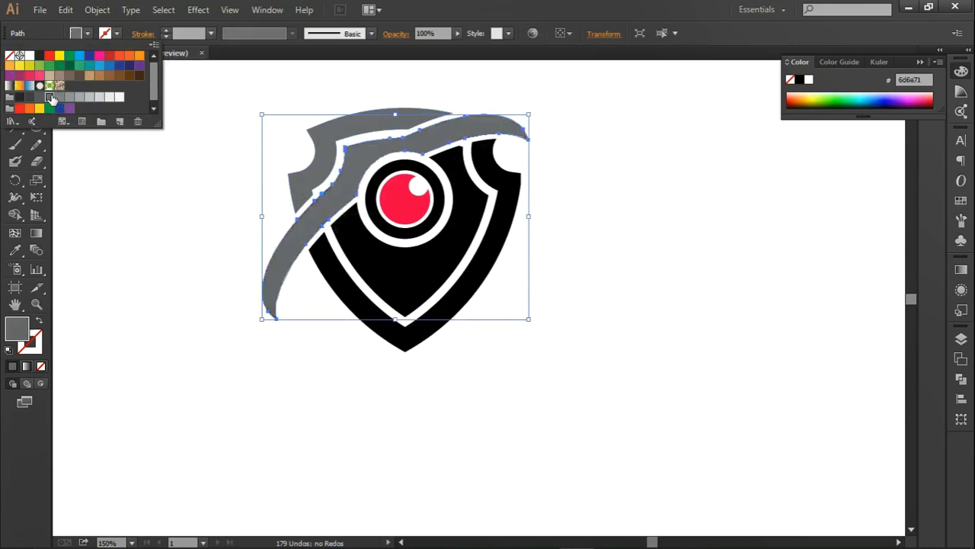
left_click(228, 103)
left_click(453, 98)
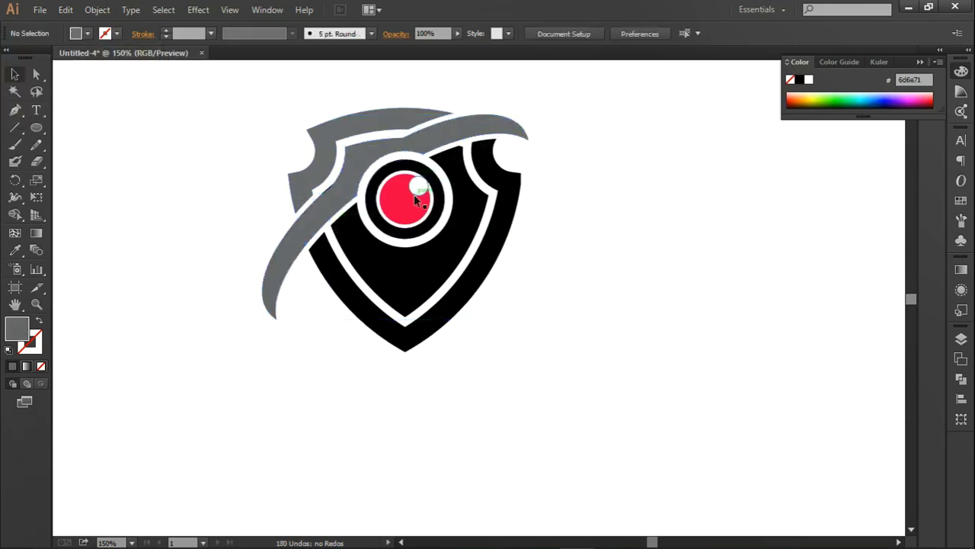
Step: Fill the eye circle blue and the ring around it grey
left_click(401, 207)
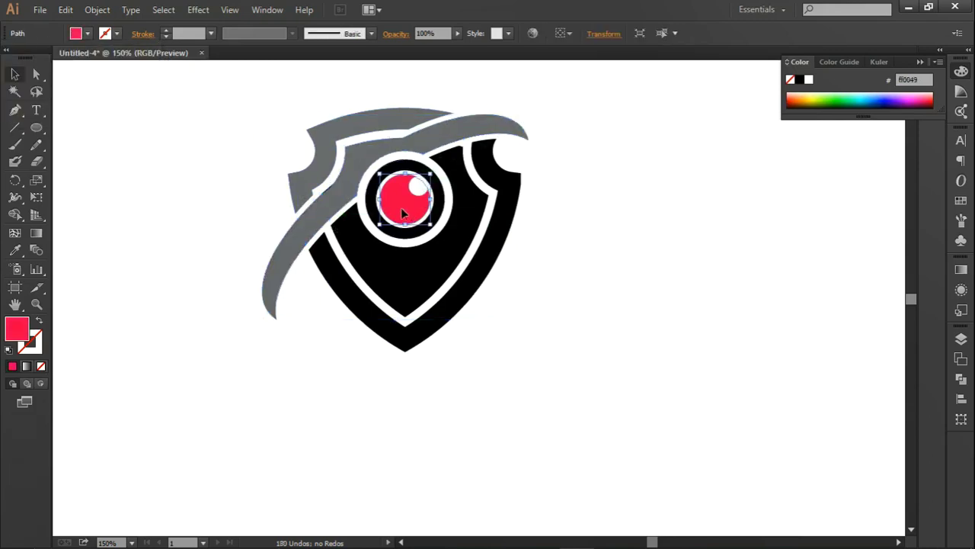
left_click(77, 34)
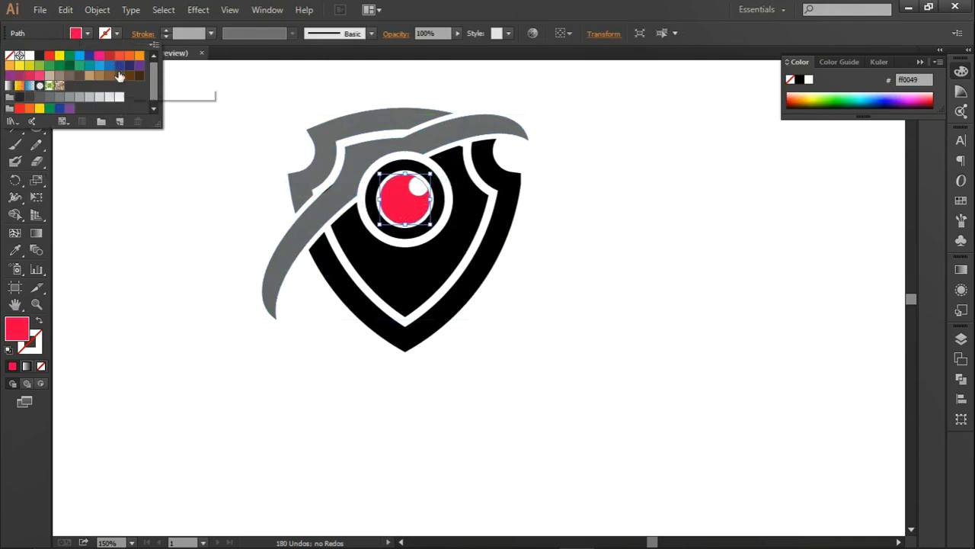
left_click(79, 56)
left_click(229, 124)
left_click(224, 181)
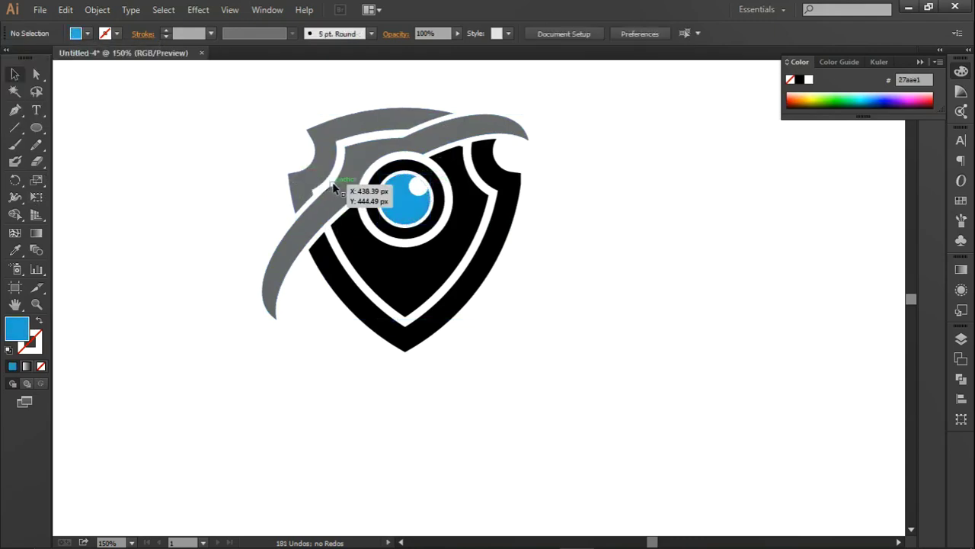
left_click(382, 180)
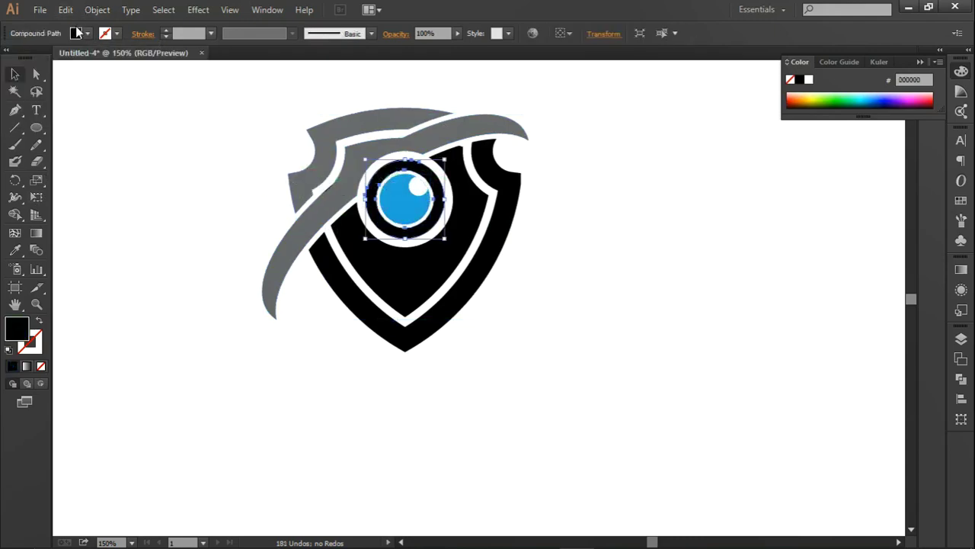
left_click(76, 33)
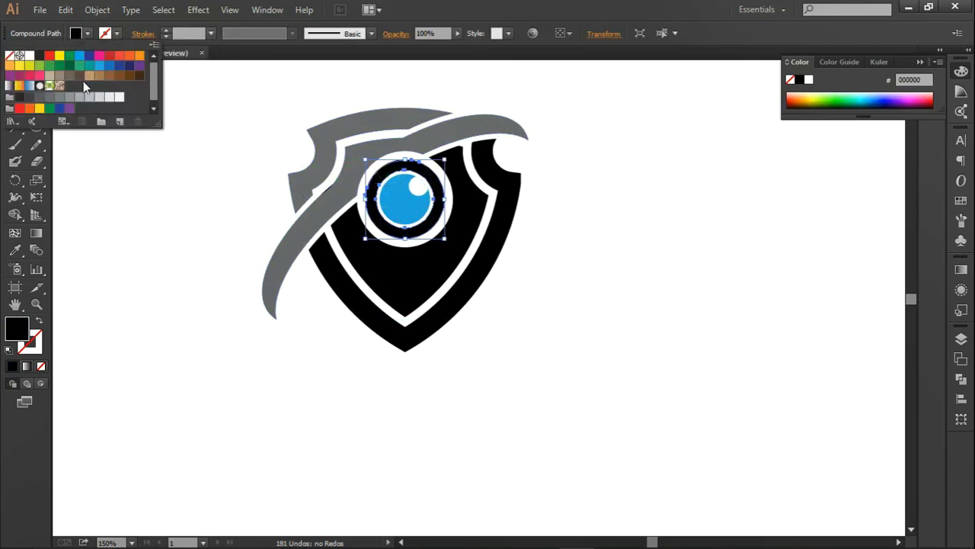
left_click(50, 99)
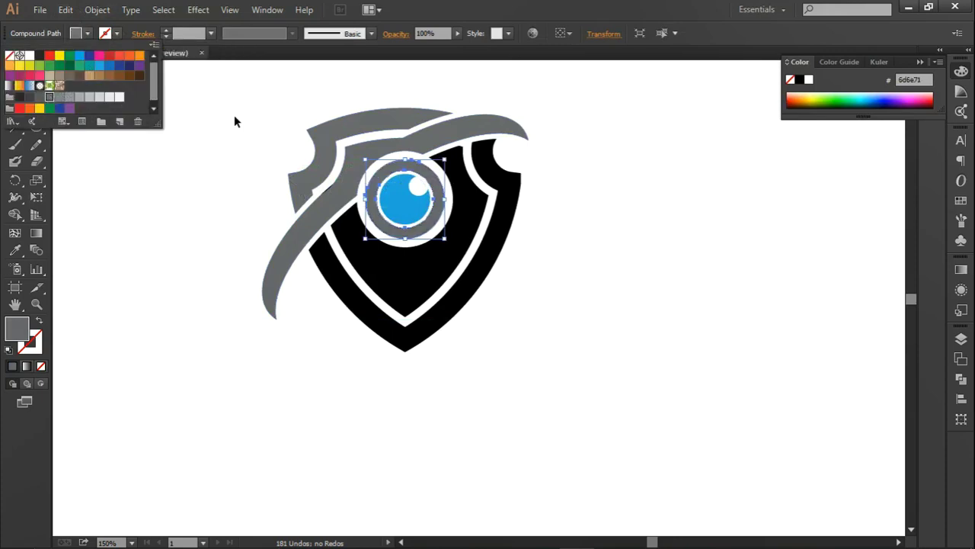
left_click(495, 221)
Step: Fill both the inner and outer shield shapes light blue
left_click(465, 221)
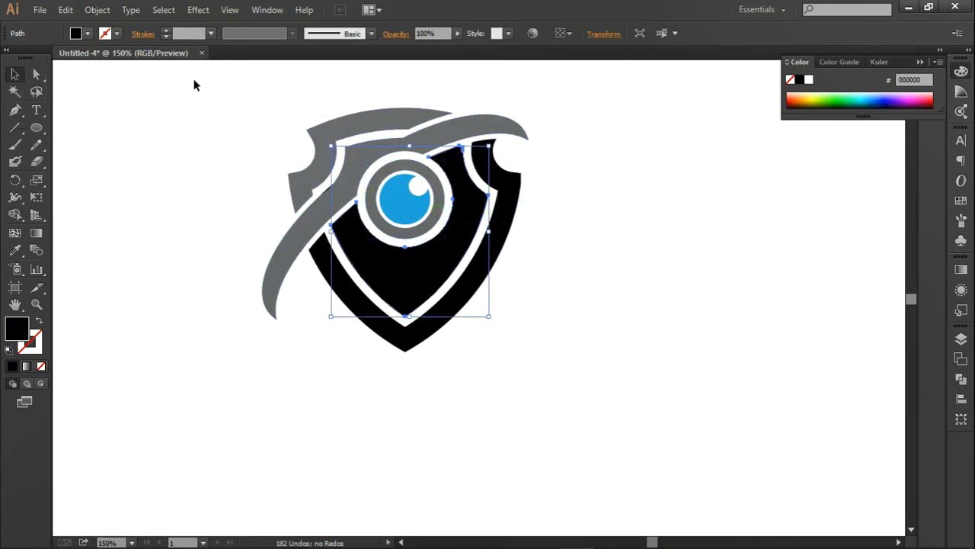
left_click(76, 33)
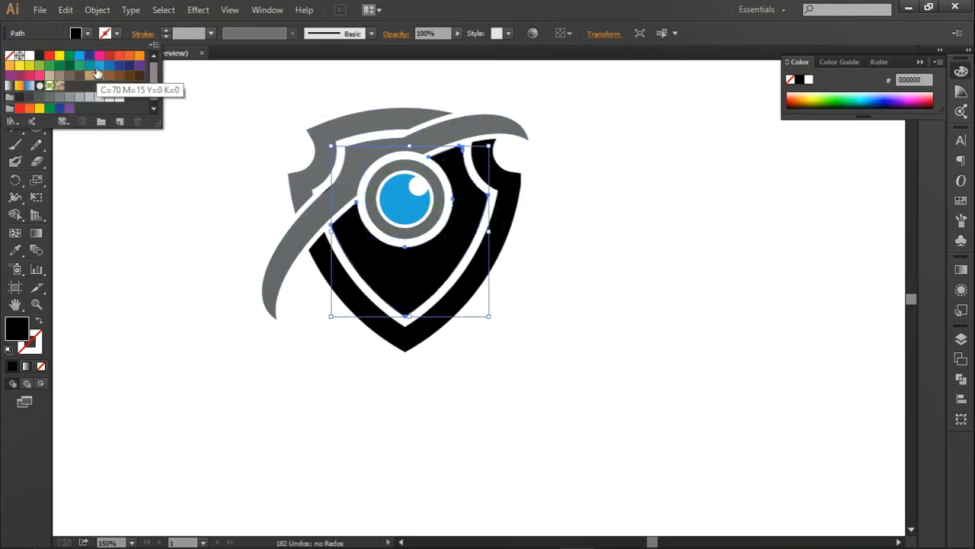
left_click(100, 64)
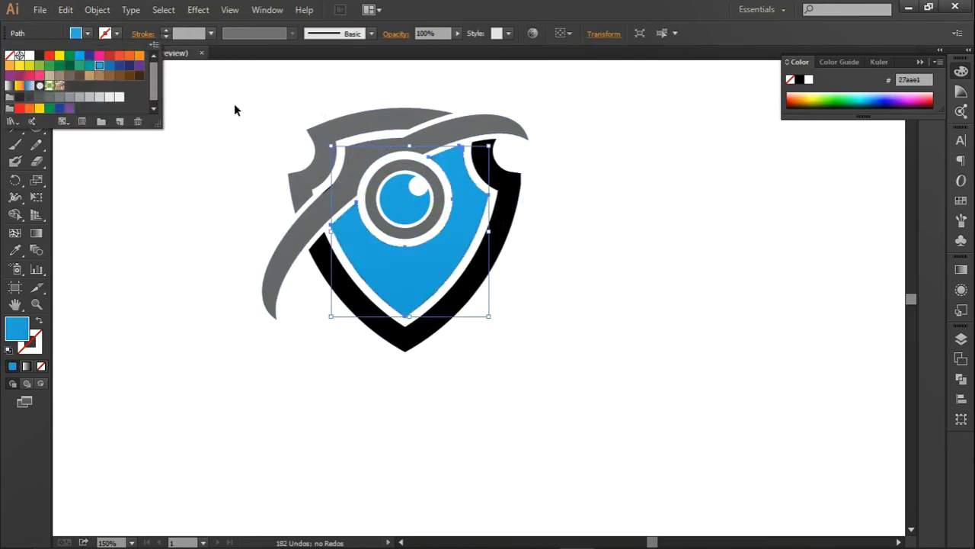
left_click(512, 199)
left_click(76, 34)
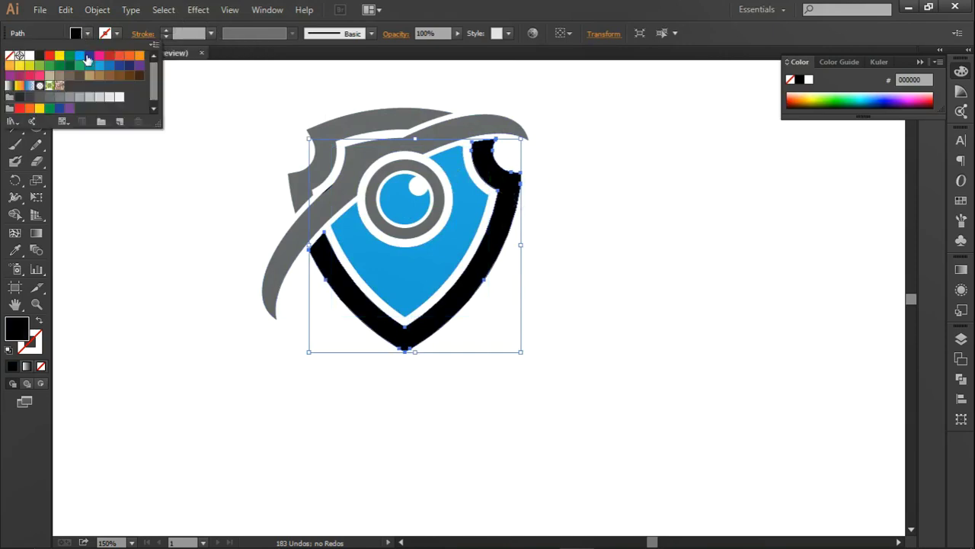
left_click(109, 64)
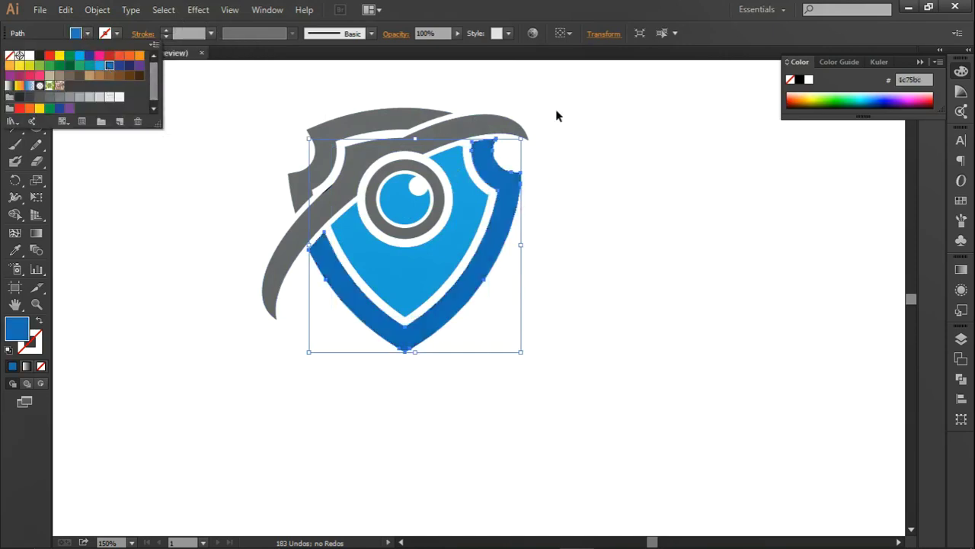
left_click(99, 64)
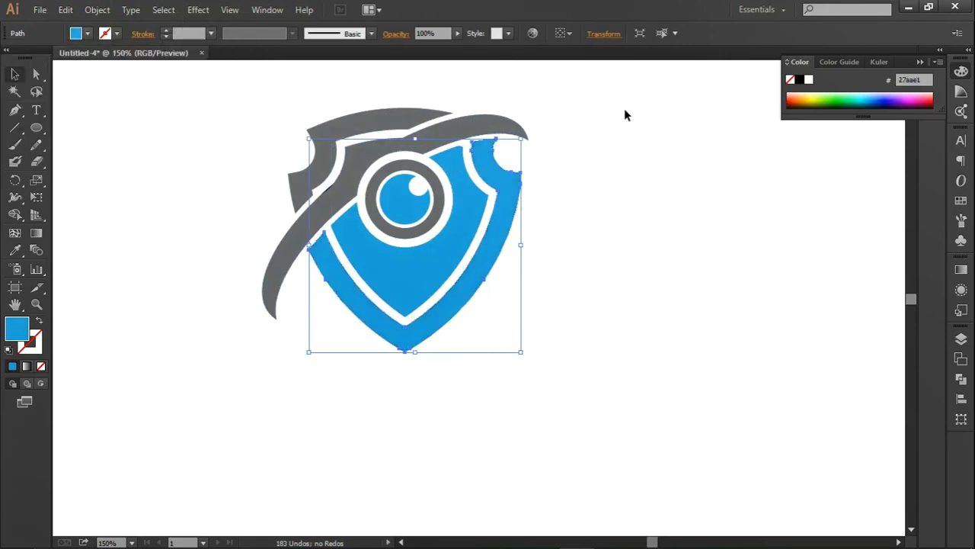
scroll(512, 143, "down", 2)
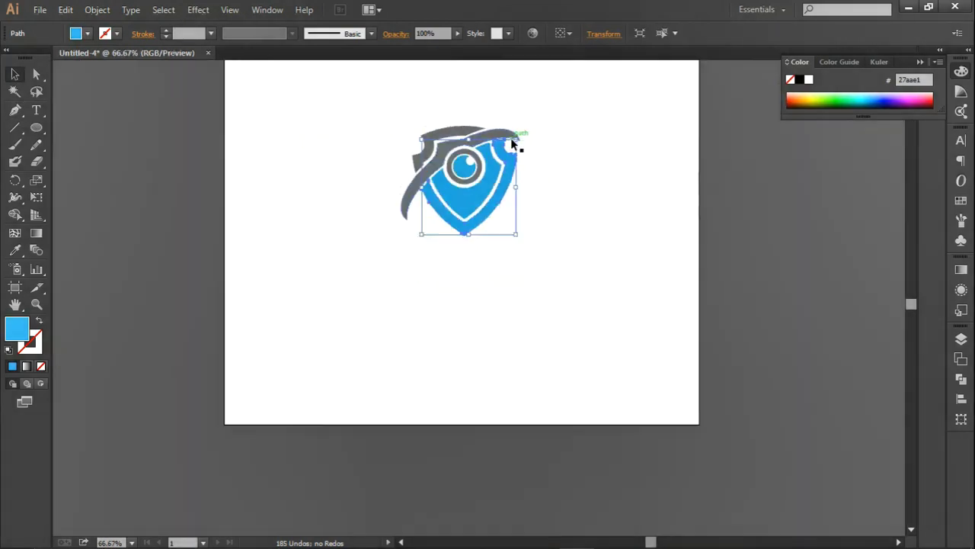
Step: Group all logo pieces with Ctrl+G and move the logo left on the artboard
left_click(556, 123)
left_click_drag(400, 128, 572, 293)
key("ctrl+g")
left_click_drag(482, 241, 410, 247)
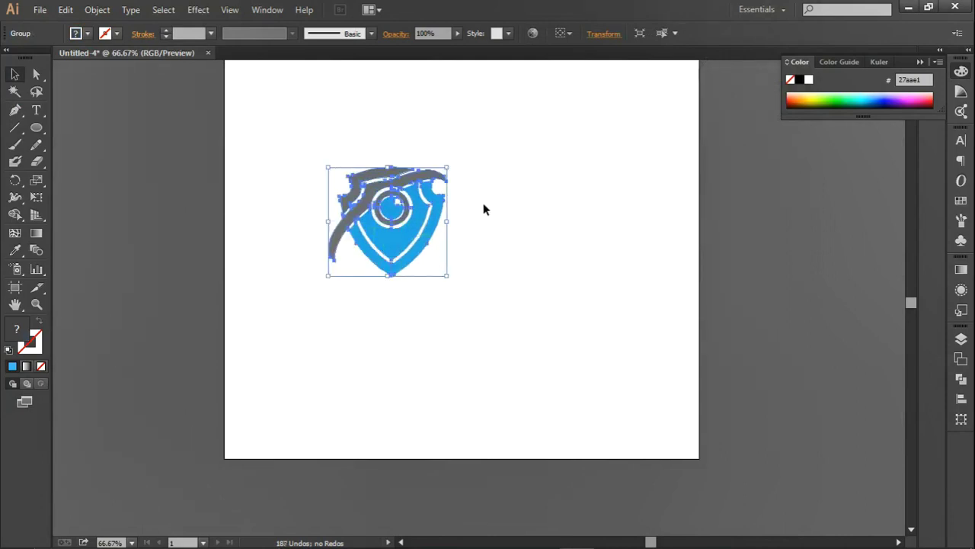
scroll(450, 175, "up", 2)
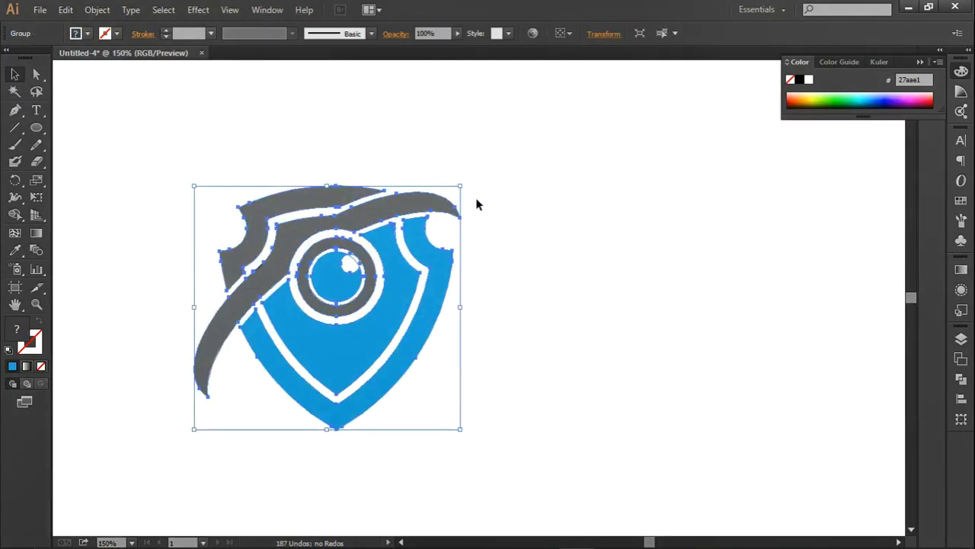
scroll(477, 202, "down", 1)
left_click(498, 223)
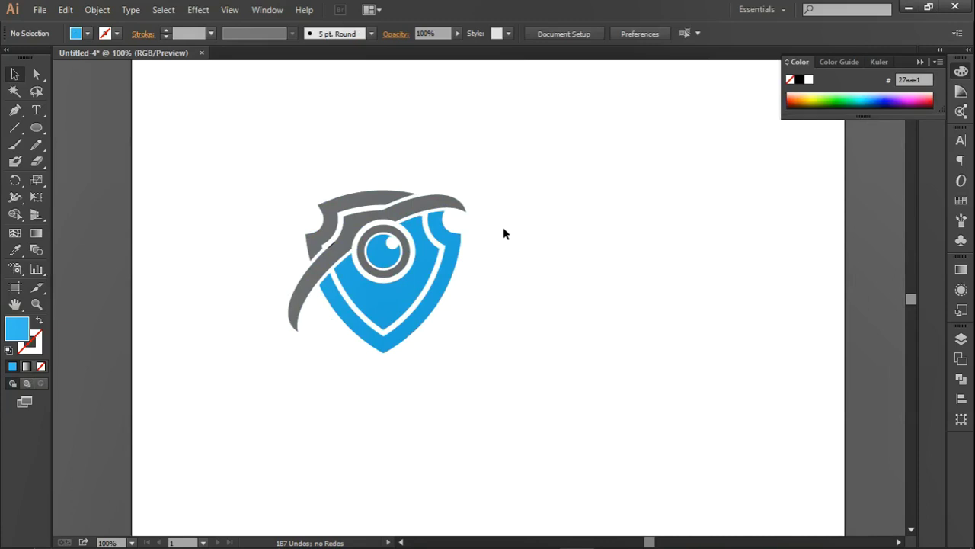
Step: Add 72 pt text 'STUNING' with 'SECURITY' on a second line, right of the logo
left_click(37, 111)
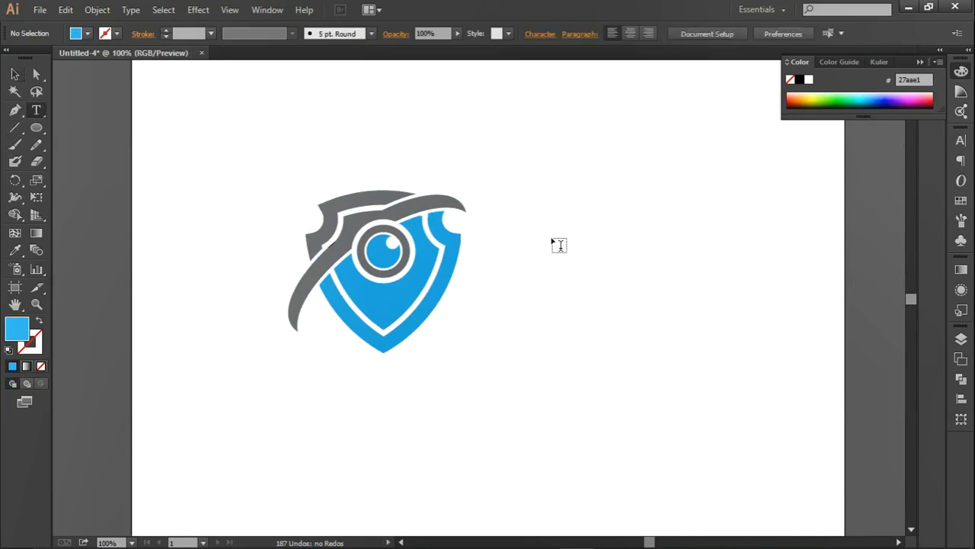
left_click(560, 277)
left_click(560, 278)
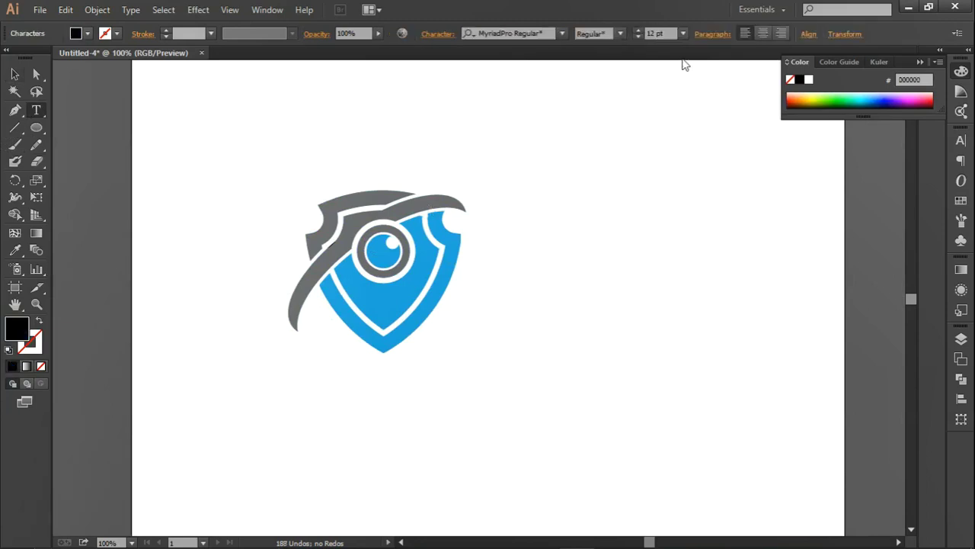
left_click(682, 34)
left_click(705, 290)
type("WS")
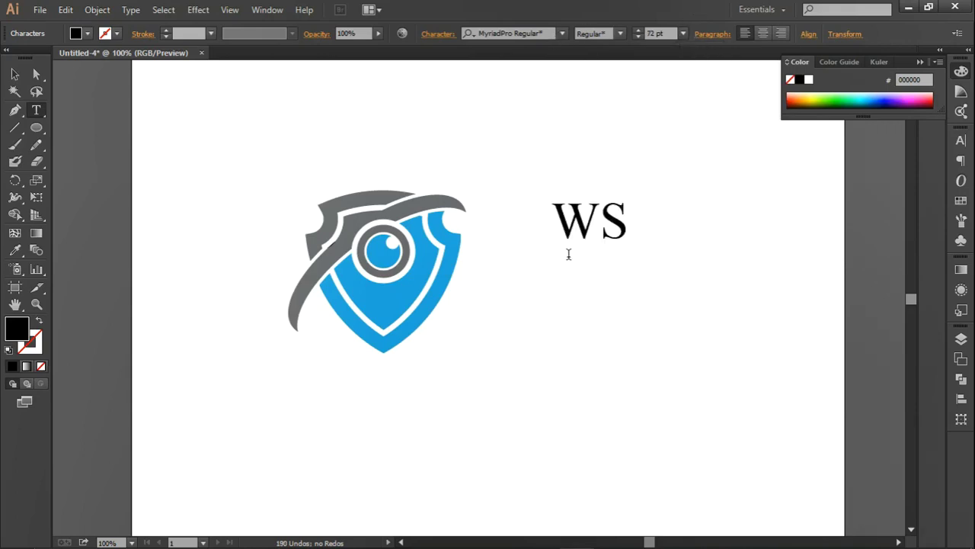
key("BackSpace")
key("BackSpace")
type("ST")
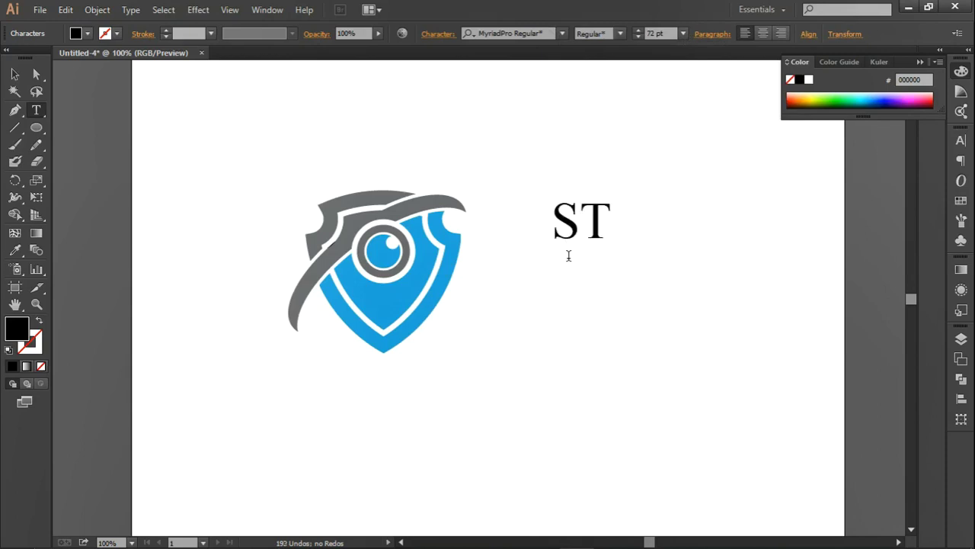
type("UNING")
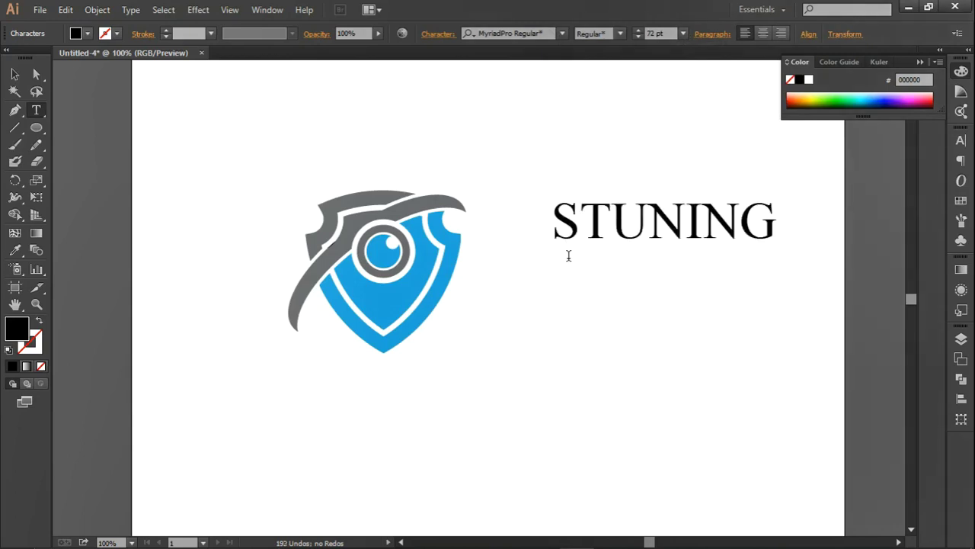
key("Return")
type("SE")
type("C")
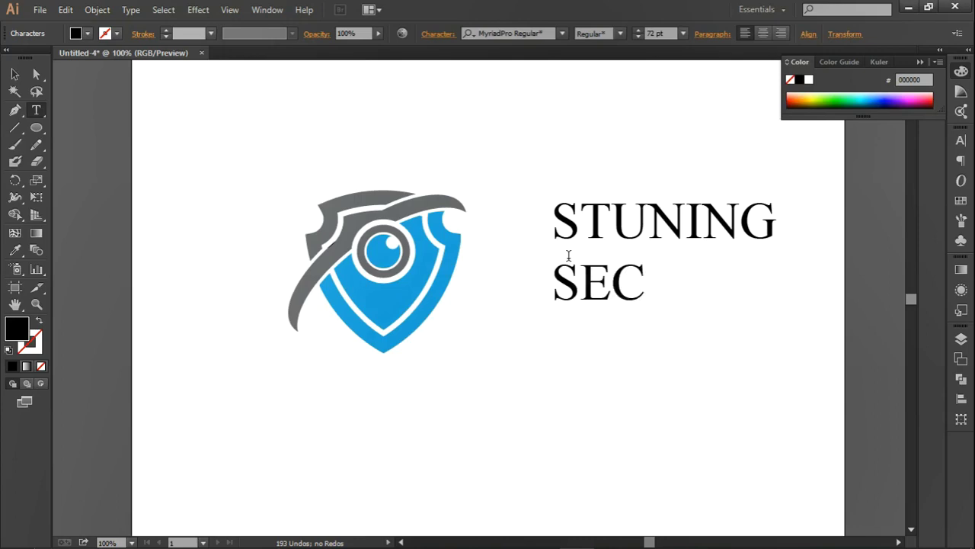
type("URITY")
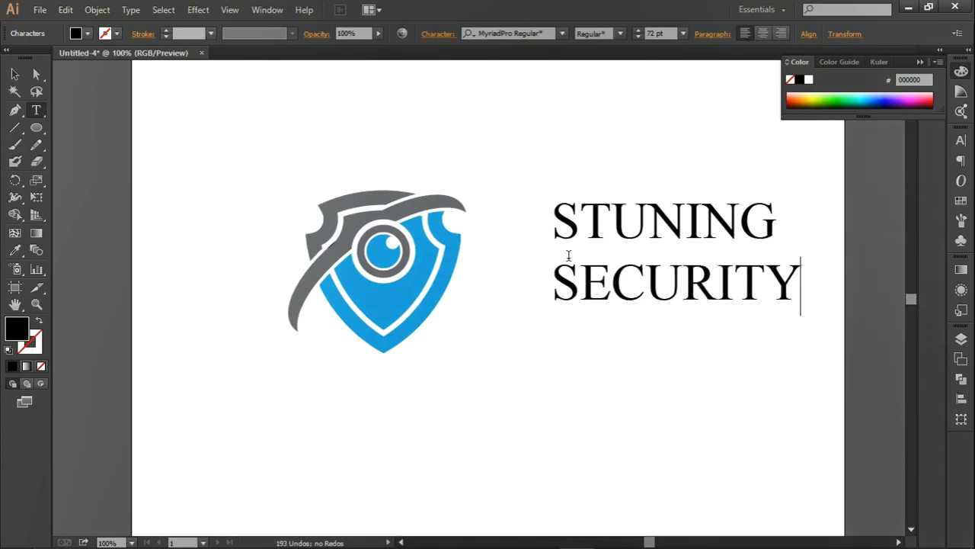
left_click(14, 74)
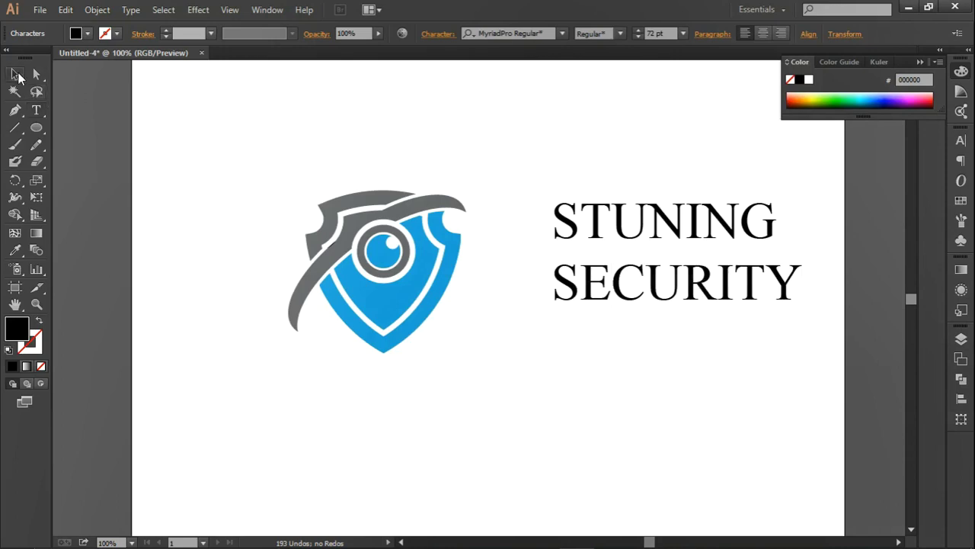
Step: Move the title beside the logo, set STUNING in Nexa Bold, then select SECURITY's font field
left_click_drag(705, 241, 654, 256)
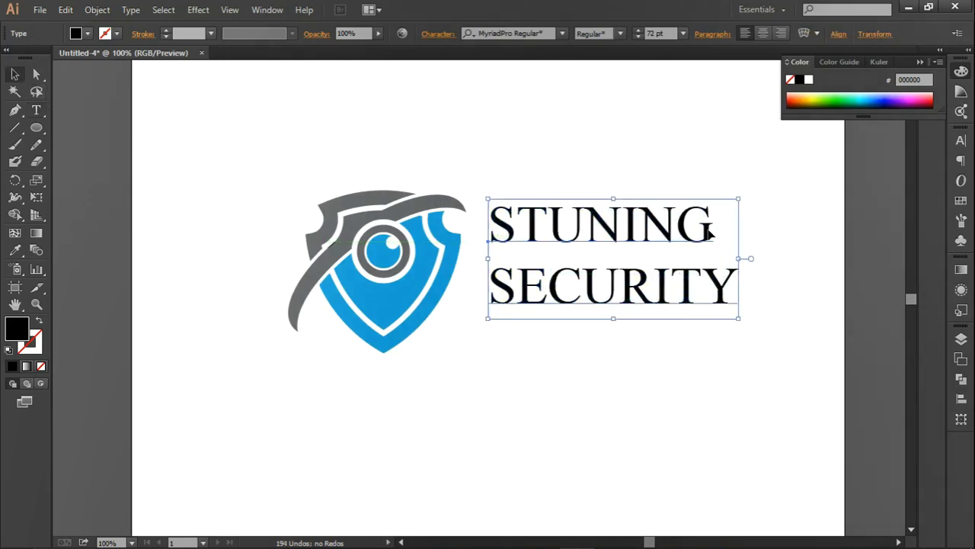
key("t")
left_click_drag(711, 224, 490, 221)
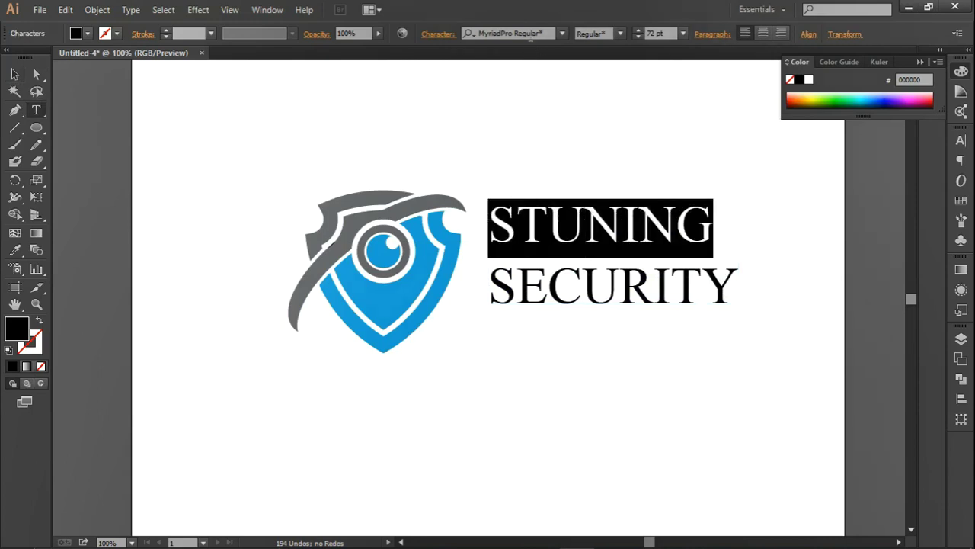
left_click(529, 33)
type("N")
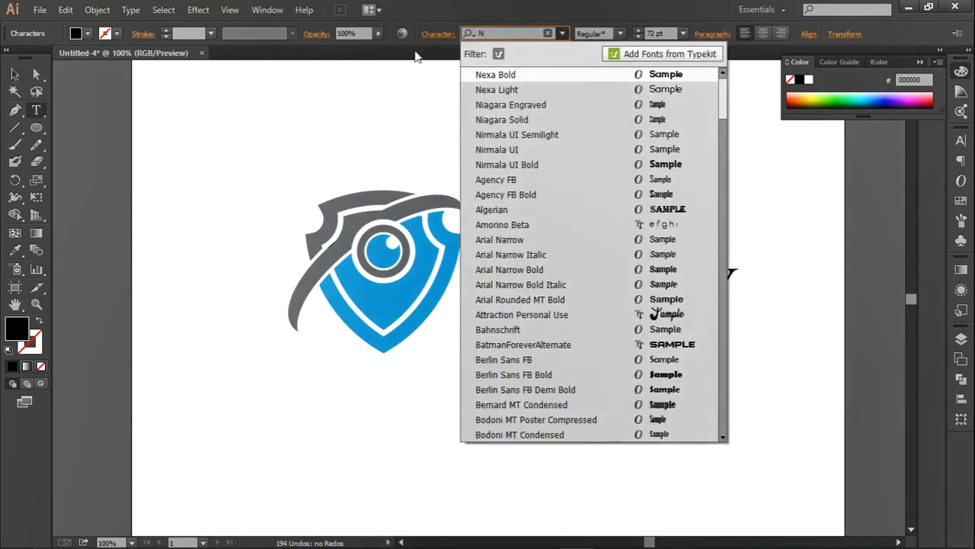
left_click(515, 73)
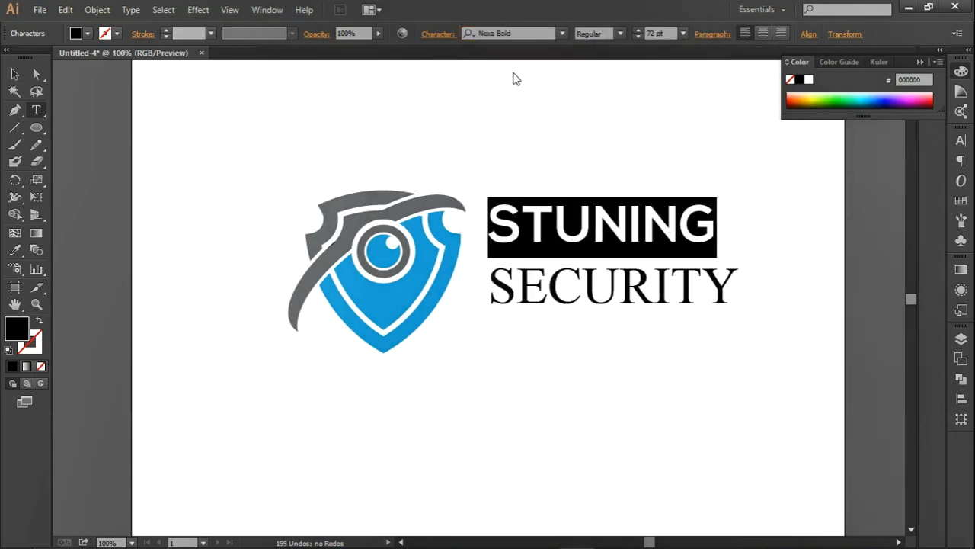
left_click_drag(730, 282, 496, 274)
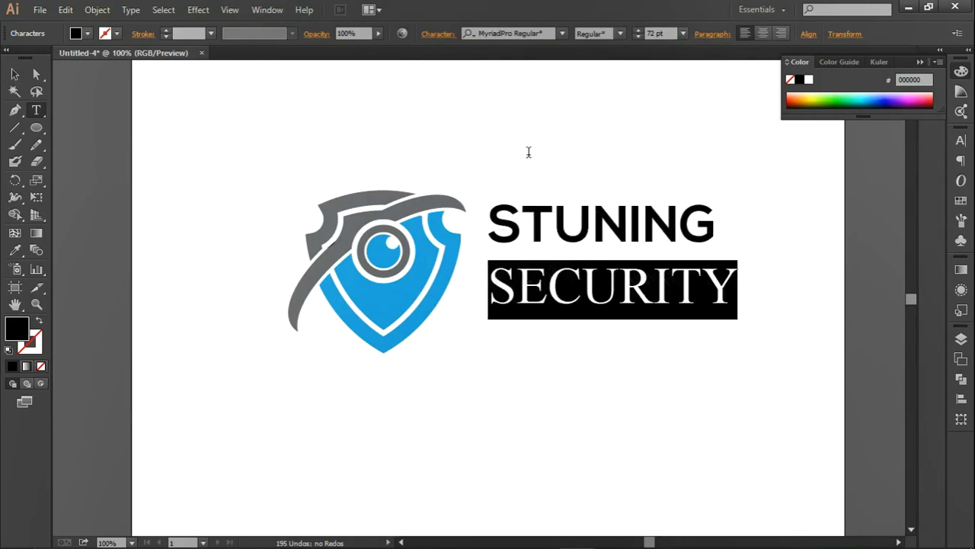
left_click(523, 32)
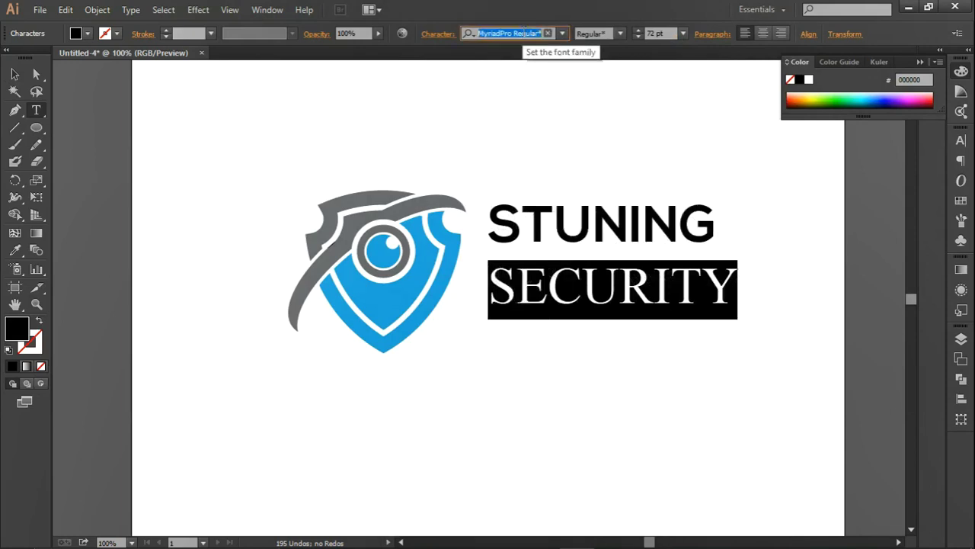
Step: Set SECURITY to Nexa Light at about 29 pt
type("nexa")
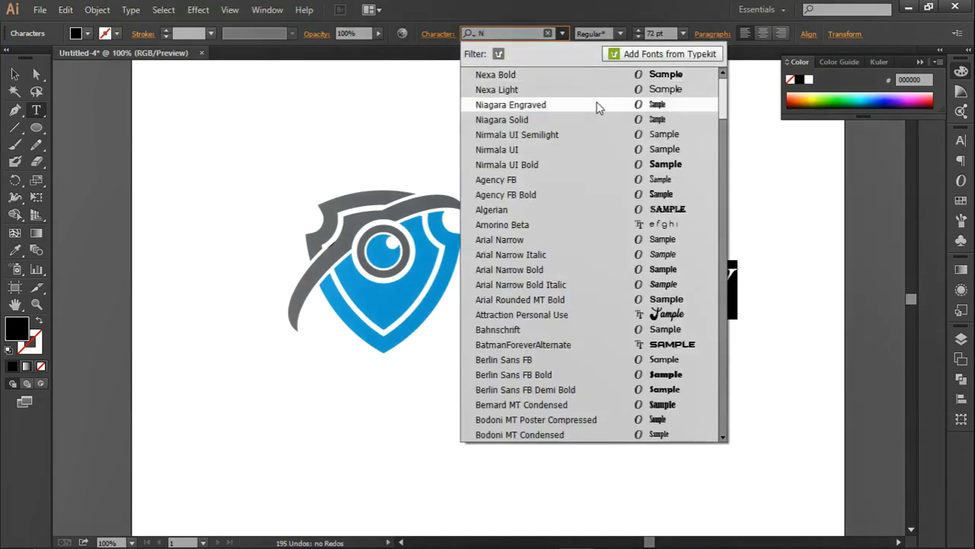
left_click(595, 89)
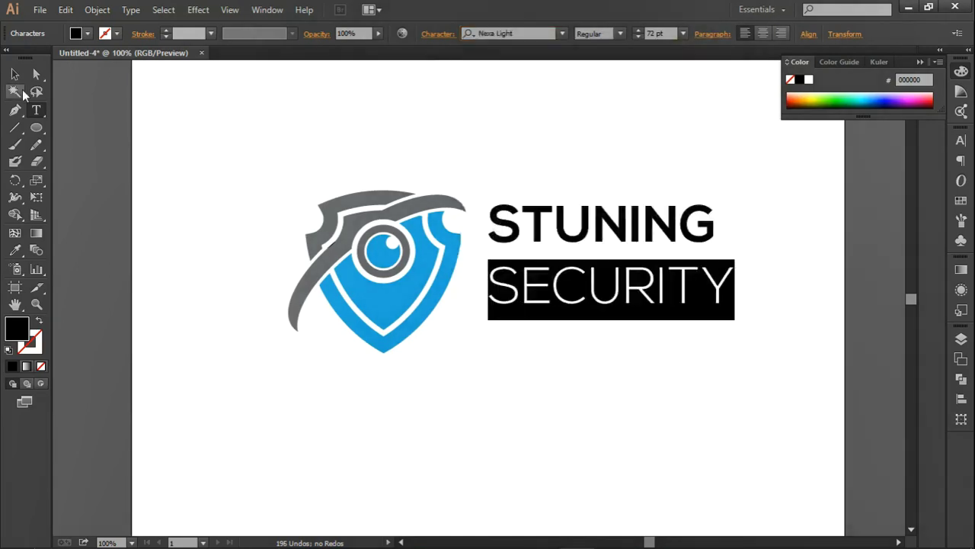
left_click(683, 35)
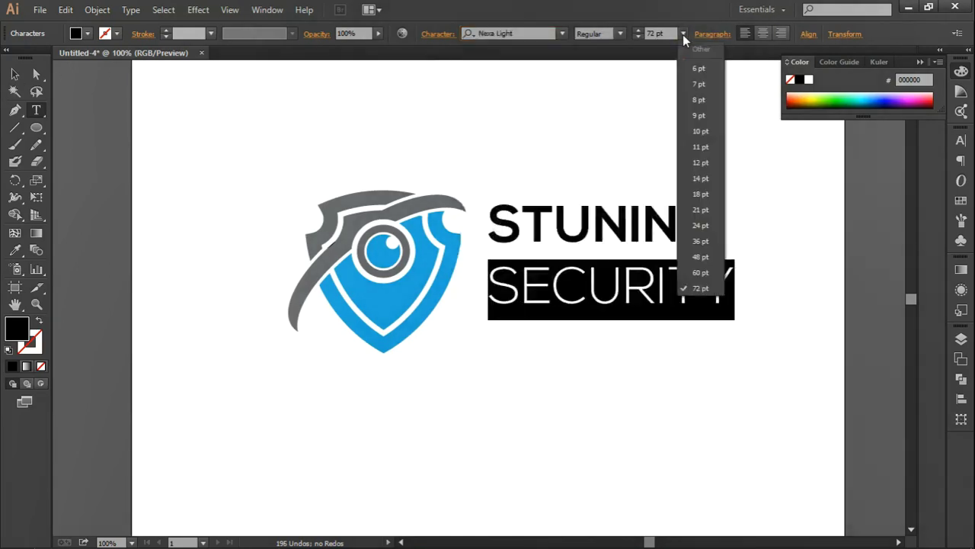
left_click(692, 225)
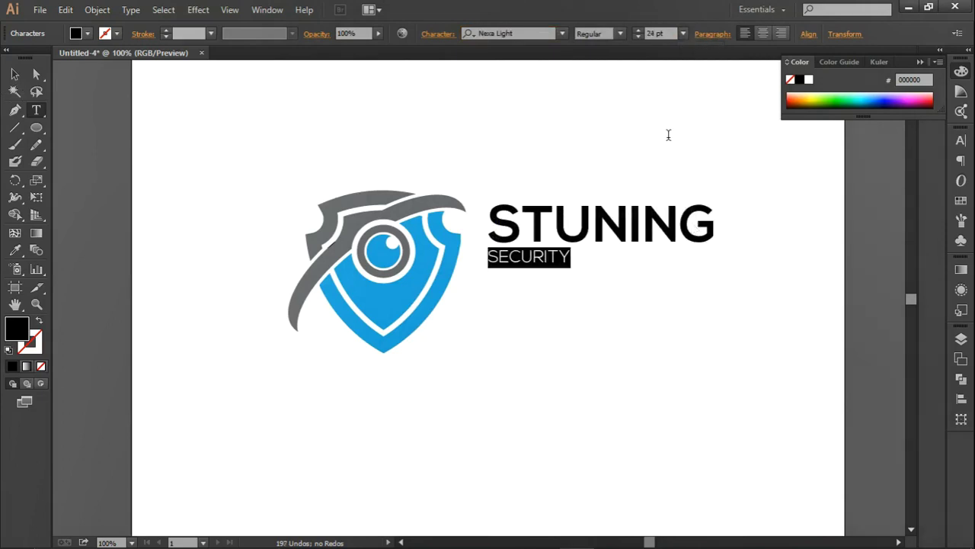
left_click(655, 34)
key("Up")
key("Up")
key("Up")
key("Up")
key("Up")
key("Up")
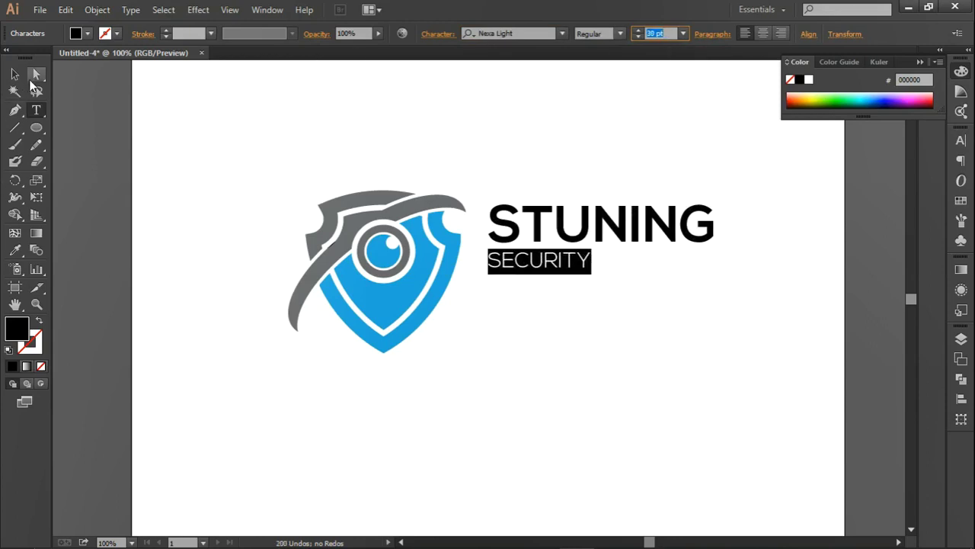
Step: Shrink STUNING to 48 pt and move the text block closer to the shield
left_click_drag(713, 216, 484, 222)
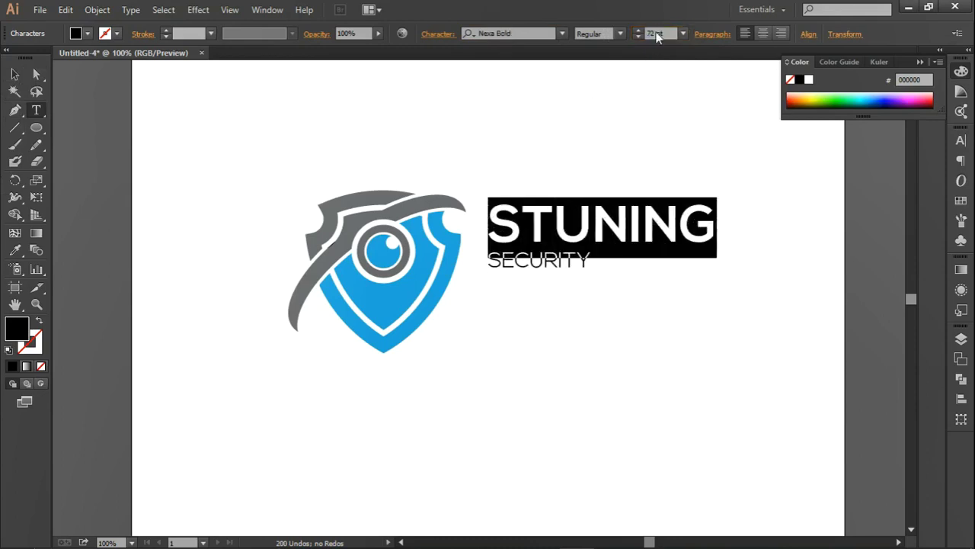
left_click(681, 34)
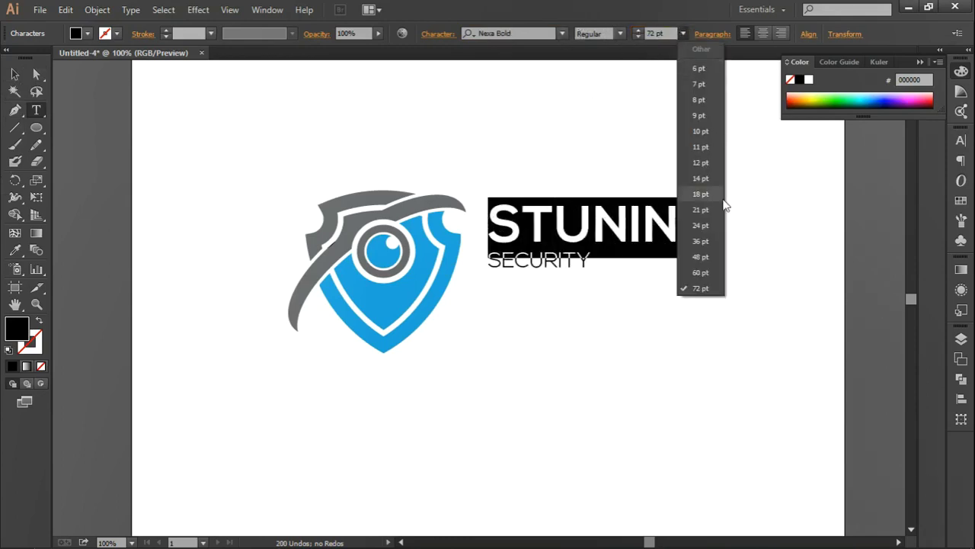
left_click(708, 259)
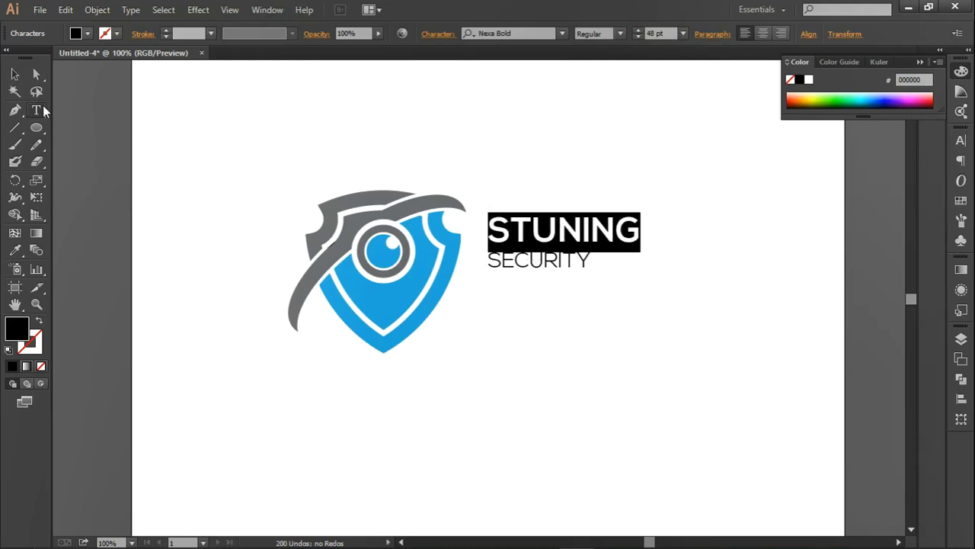
left_click(15, 74)
left_click(591, 142)
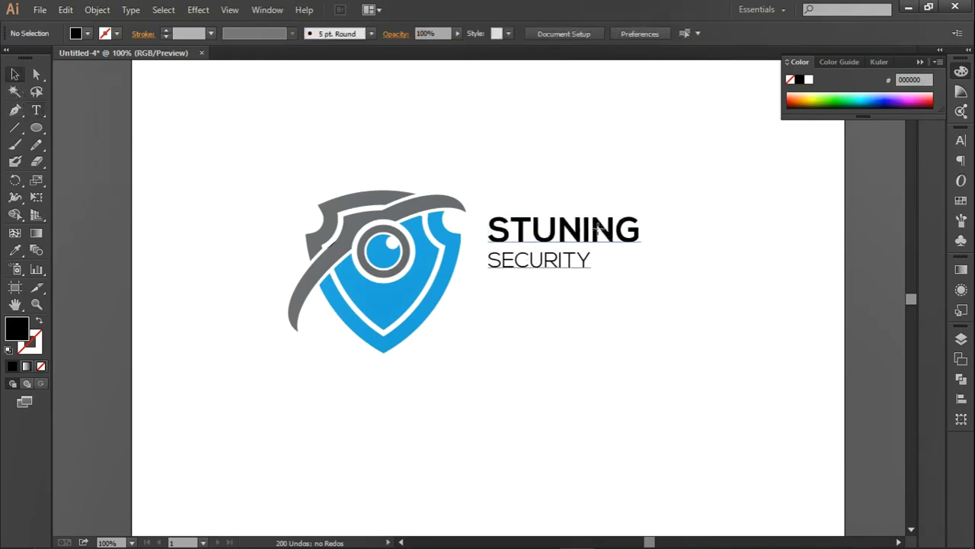
left_click_drag(599, 227, 590, 254)
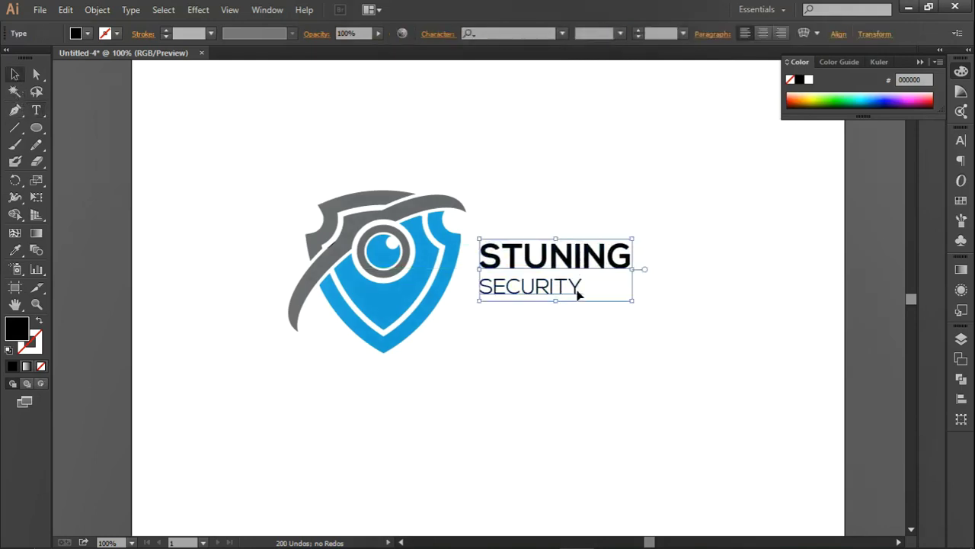
Step: Reduce SECURITY to 24 pt and widen its tracking to 350
double_click(576, 287)
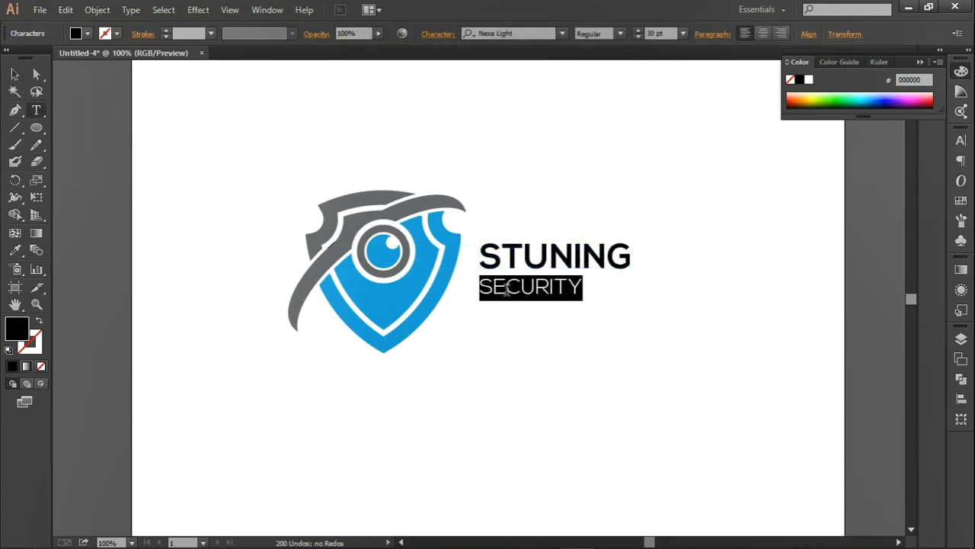
left_click(655, 34)
key("Down")
key("Down")
key("Down")
key("Down")
key("Down")
key("Down")
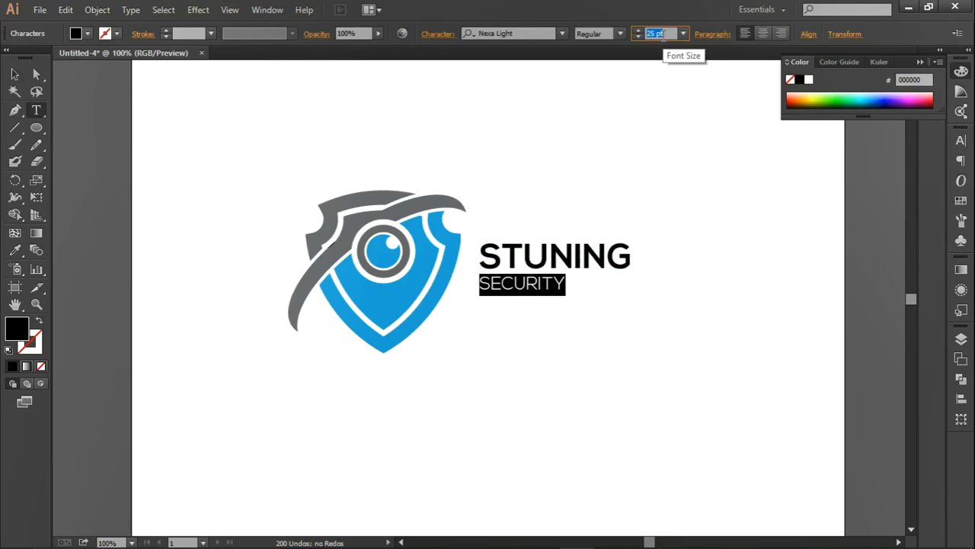
left_click(440, 34)
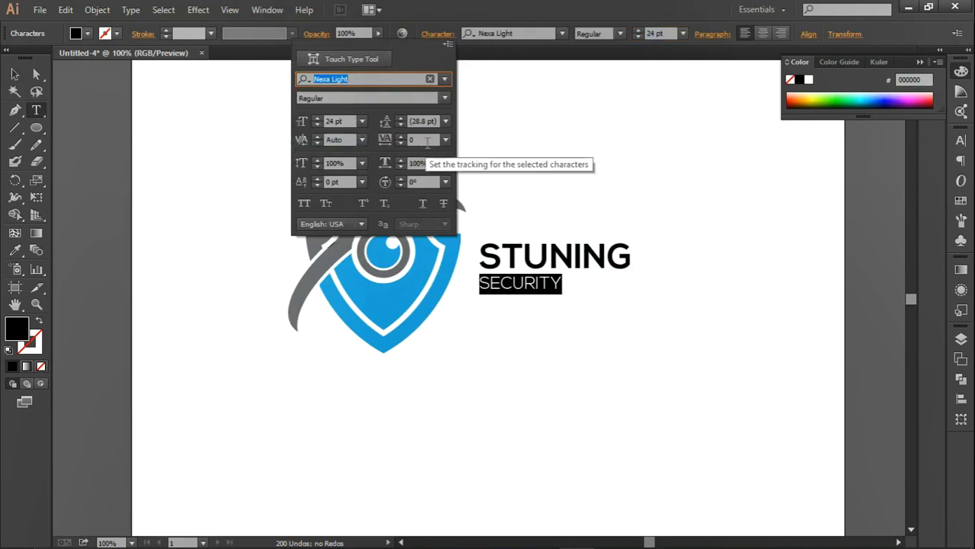
left_click(427, 142)
type("35")
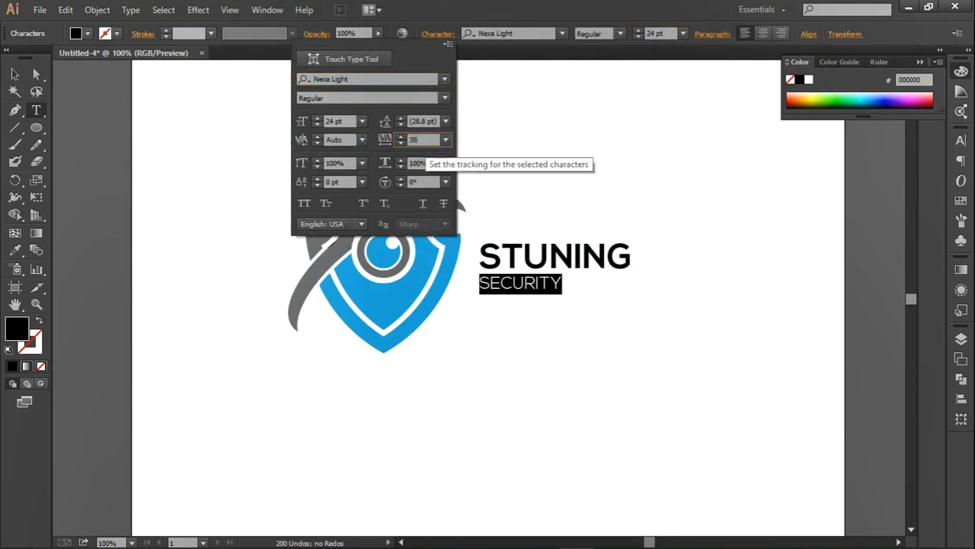
type("0")
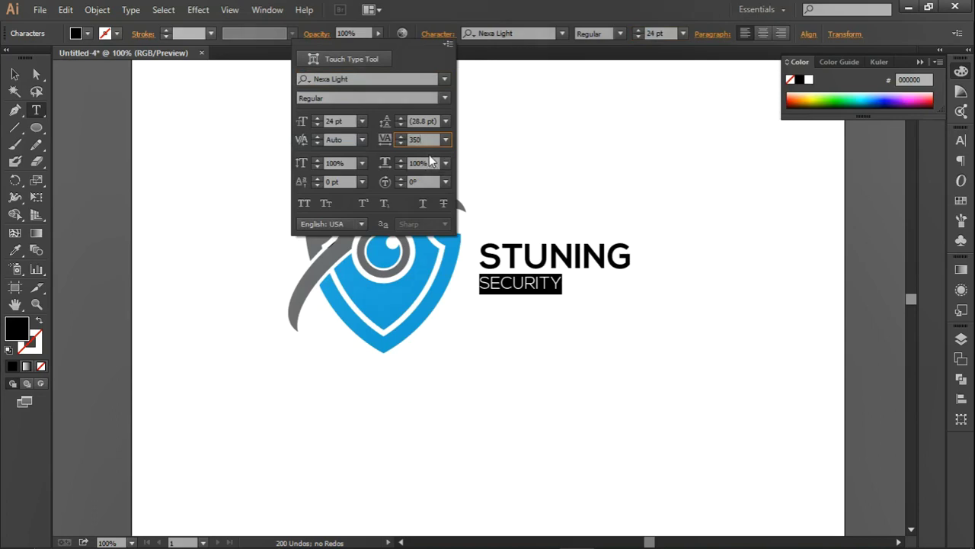
key("Return")
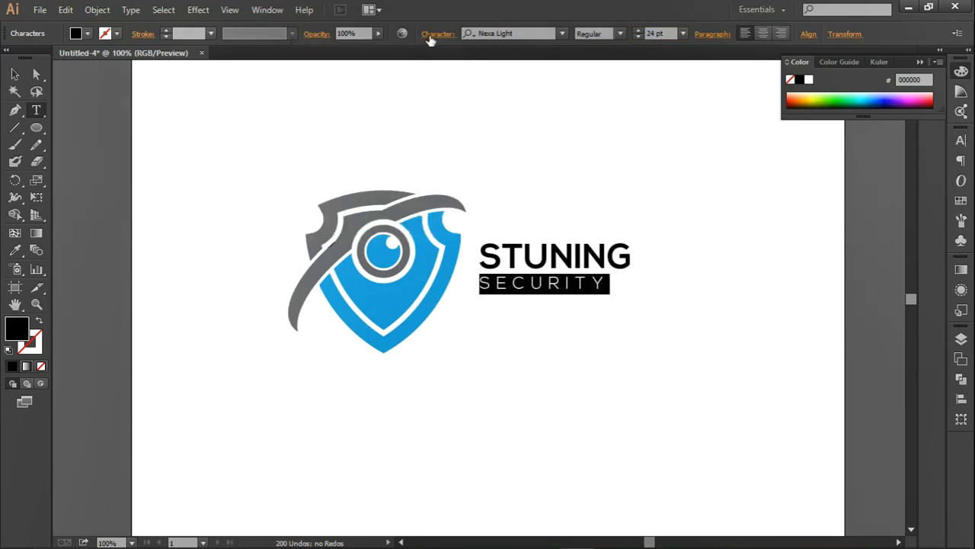
Step: Increase SECURITY's letter spacing further and exit text editing
left_click(430, 35)
left_click(415, 140)
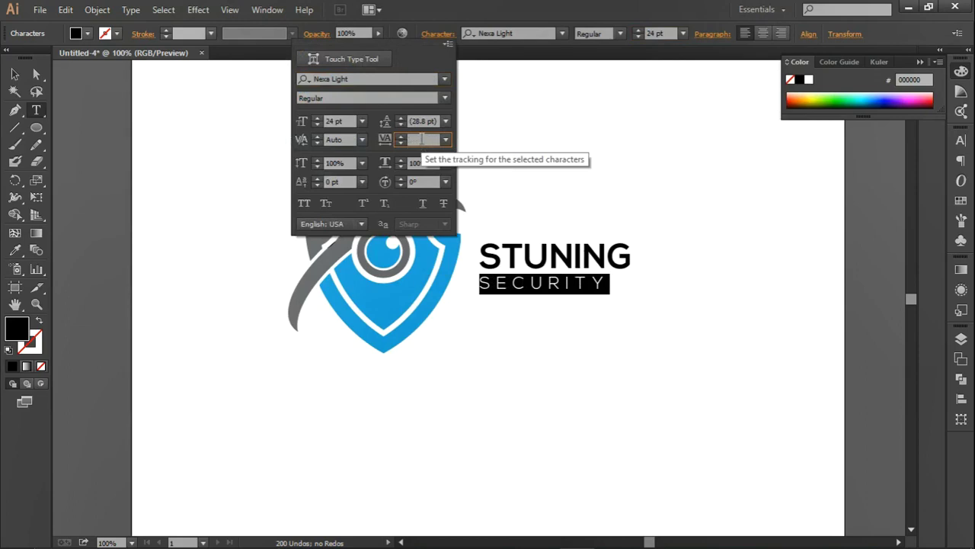
type("45")
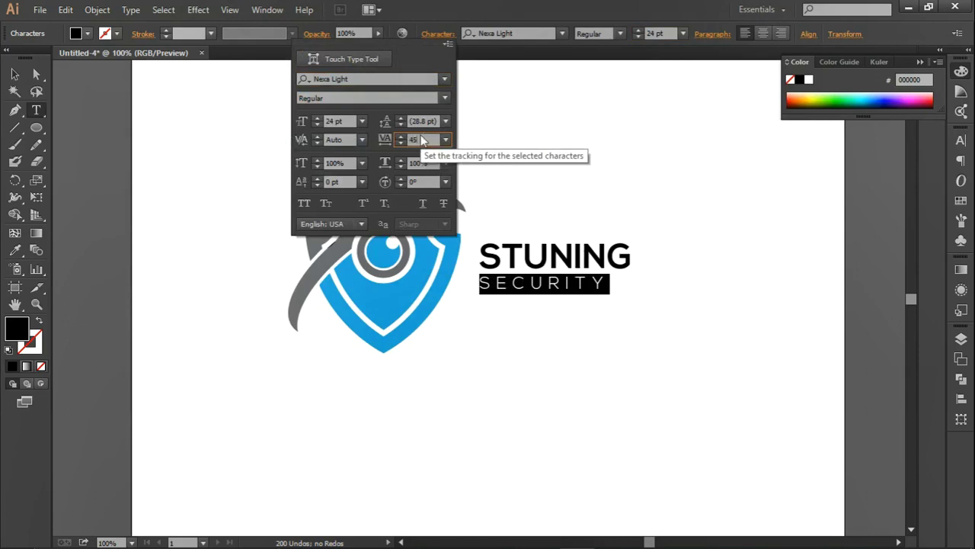
key("Return")
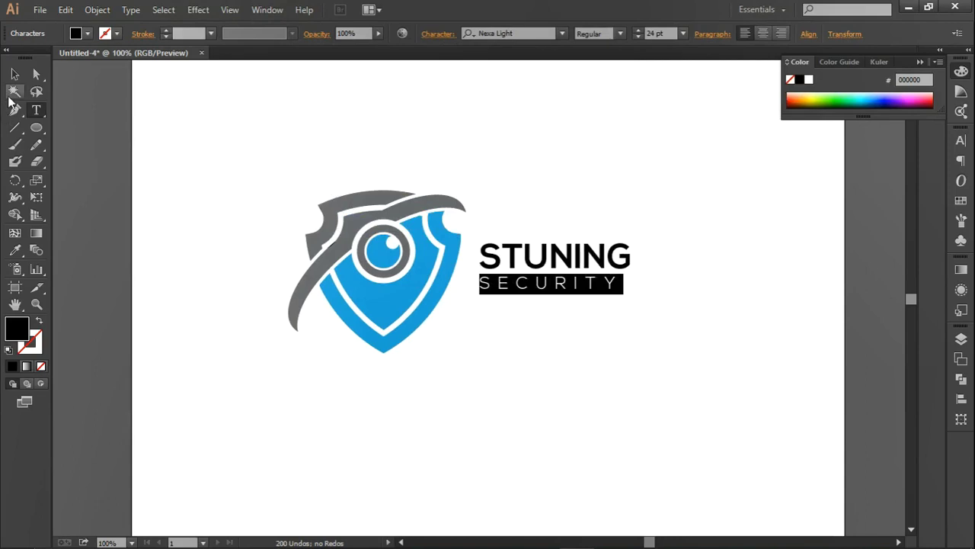
left_click(14, 74)
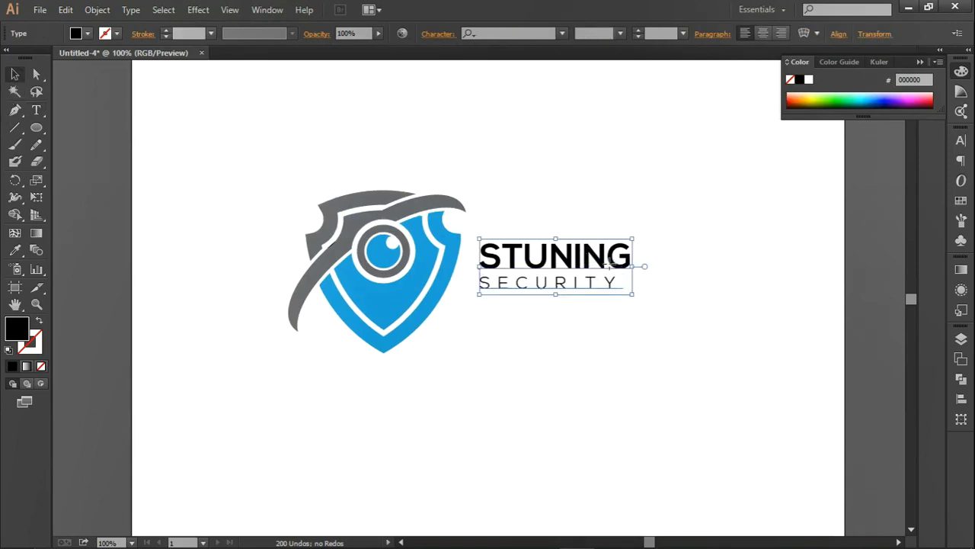
Step: Reselect the SECURITY line and nudge its tracking up to about 545
double_click(609, 261)
left_click_drag(634, 255, 486, 256)
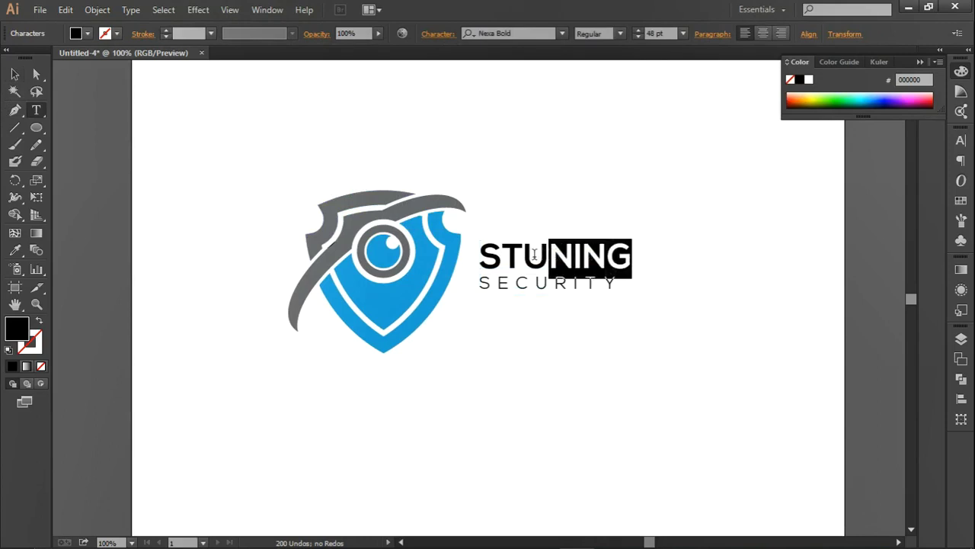
left_click(500, 256)
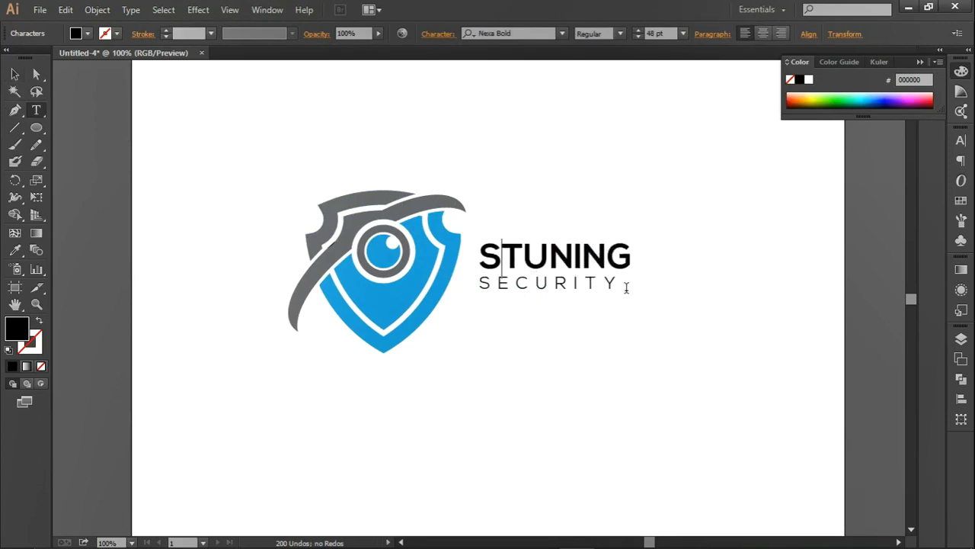
left_click_drag(625, 285, 475, 272)
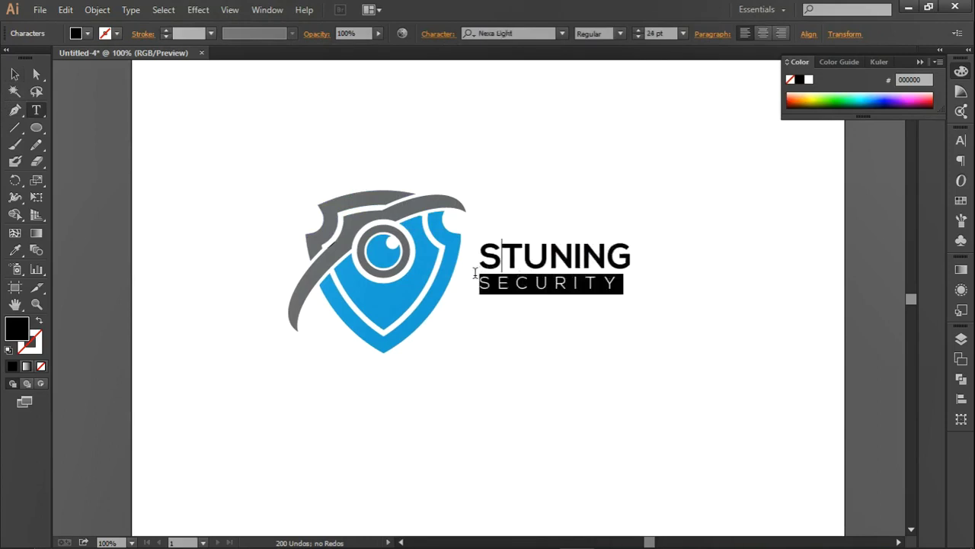
left_click(438, 35)
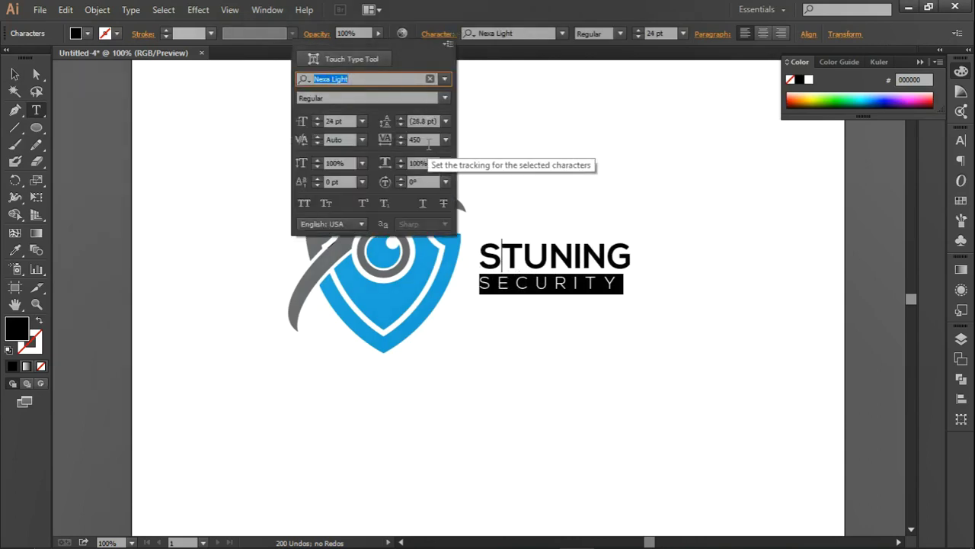
left_click(429, 139)
key("Up")
key("Up")
key("Up")
key("Up")
key("Up")
key("Up")
key("Up")
key("Up")
key("Up")
key("Up")
key("Up")
key("Up")
key("Up")
key("Up")
key("Up")
key("Up")
key("Up")
key("Up")
key("Up")
key("Up")
key("Up")
key("Up")
key("Up")
key("Up")
key("Up")
key("Up")
key("Up")
key("Up")
key("Up")
key("Up")
key("Up")
key("Up")
key("Up")
key("Up")
key("Up")
key("Up")
key("Up")
key("Up")
key("Up")
key("Up")
key("Up")
key("Up")
key("Up")
key("Up")
key("Up")
key("Up")
key("Up")
key("Up")
key("Up")
key("Up")
key("Up")
key("Up")
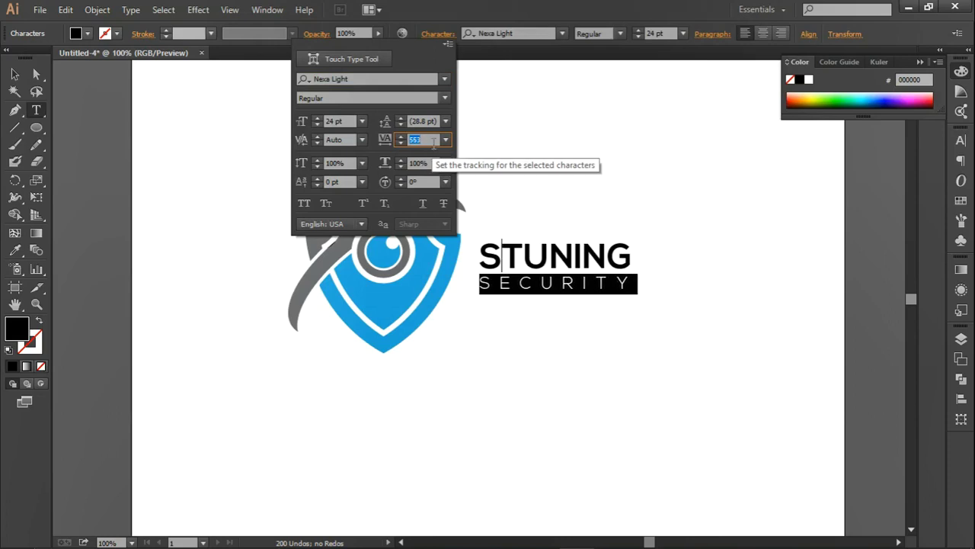
key("Up")
key("Up")
key("Return")
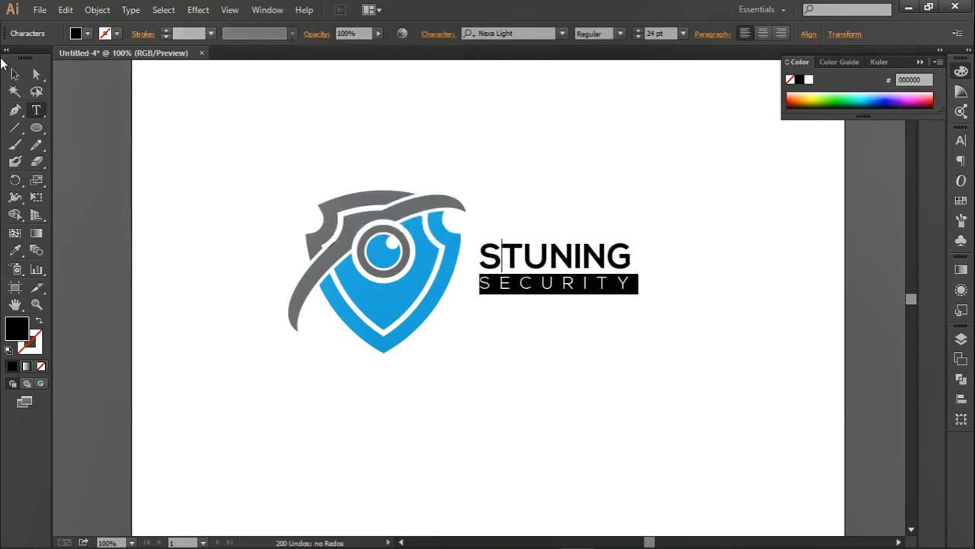
left_click(14, 74)
left_click(521, 174)
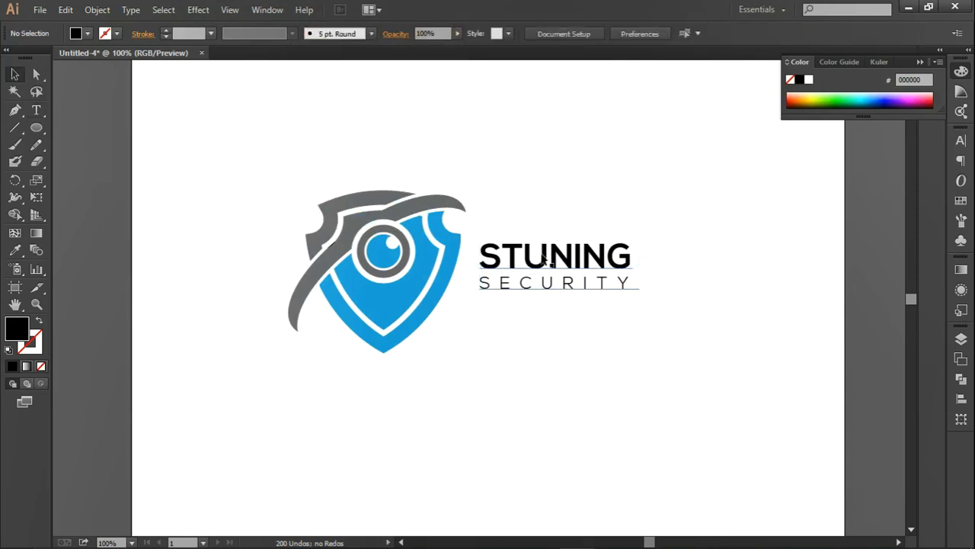
Step: Convert the STUNING SECURITY text into outlines
left_click(544, 269)
right_click(548, 270)
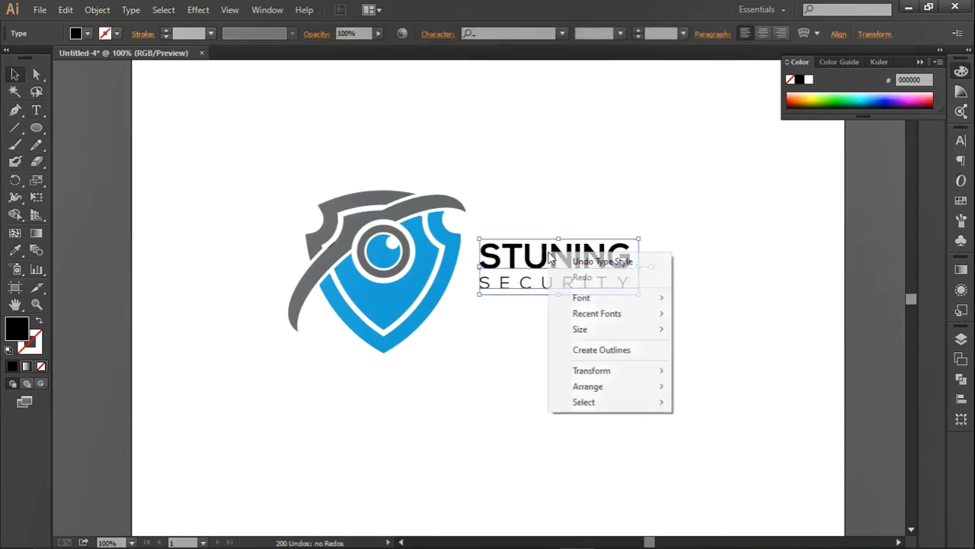
left_click(605, 350)
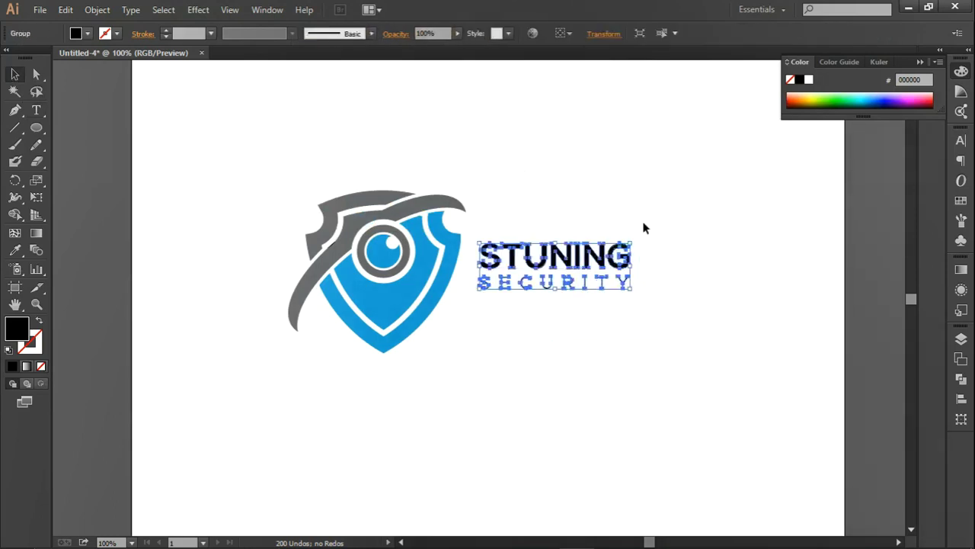
left_click(664, 205)
Step: Ungroup the outlined text and group the STUNING letters together
left_click_drag(651, 299, 478, 277)
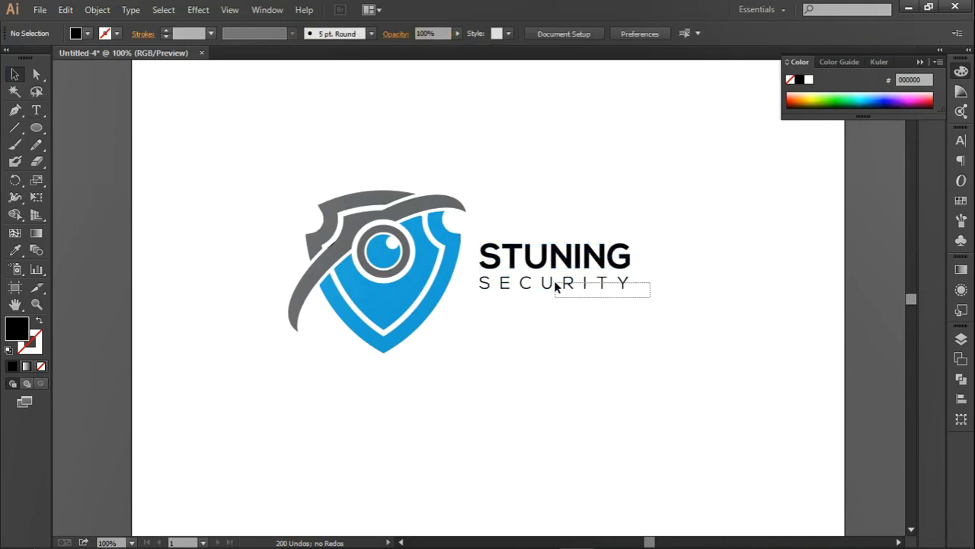
right_click(481, 282)
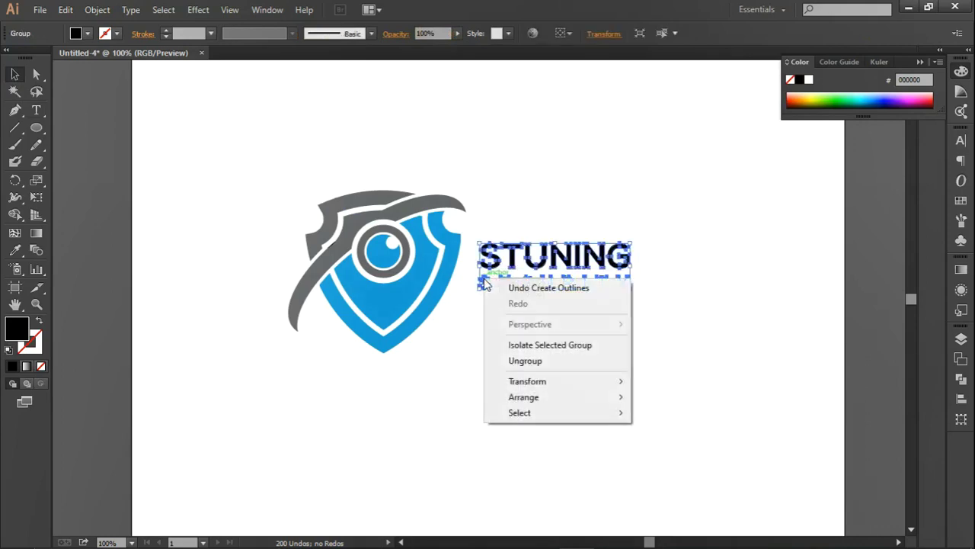
left_click(529, 361)
left_click_drag(653, 296, 472, 282)
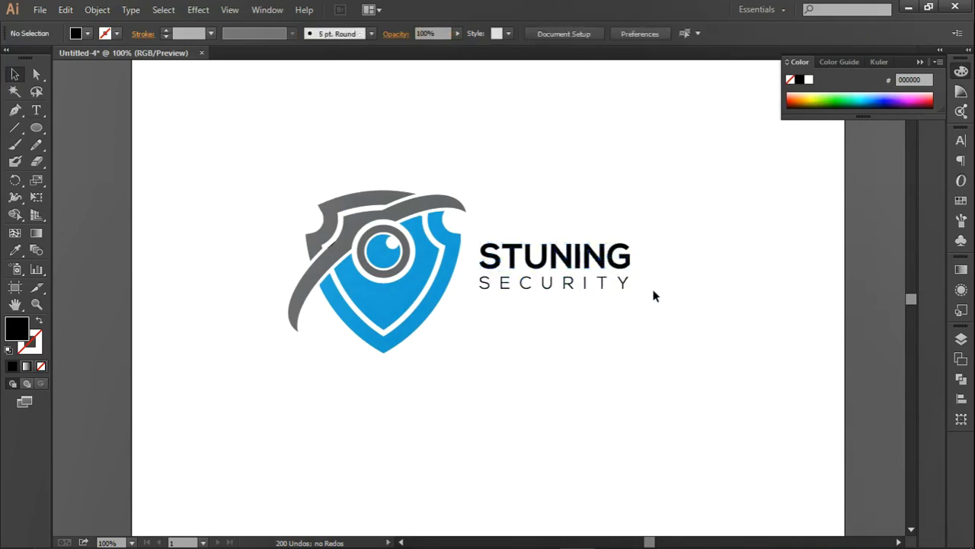
key("ctrl+shift+b")
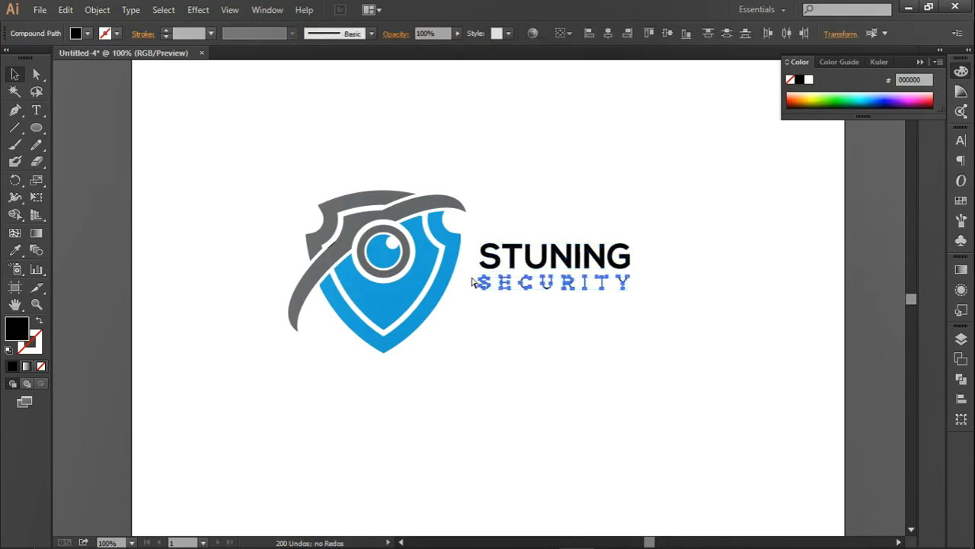
left_click(642, 261)
mouse_move(649, 246)
left_mouse_down()
mouse_move(554, 256)
mouse_move(482, 246)
left_mouse_up()
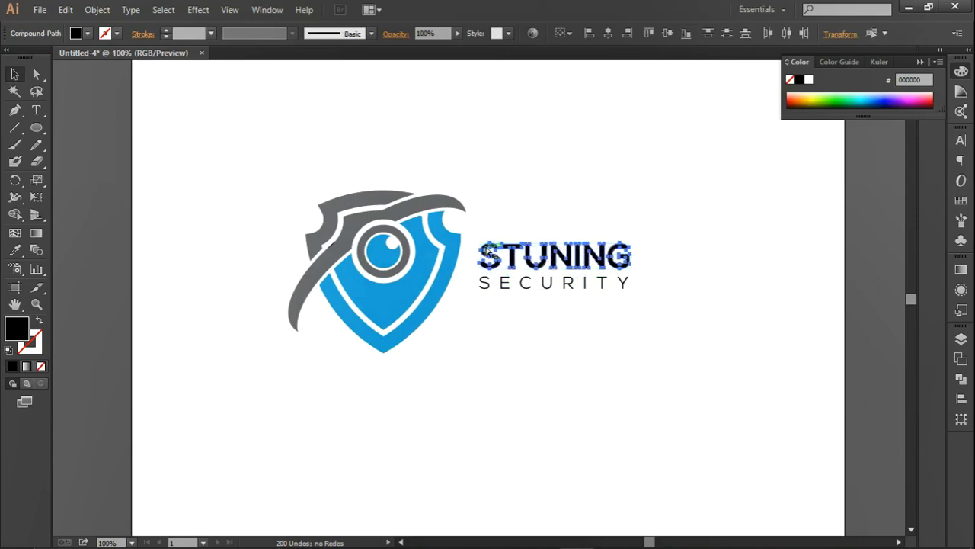
key("ctrl+g")
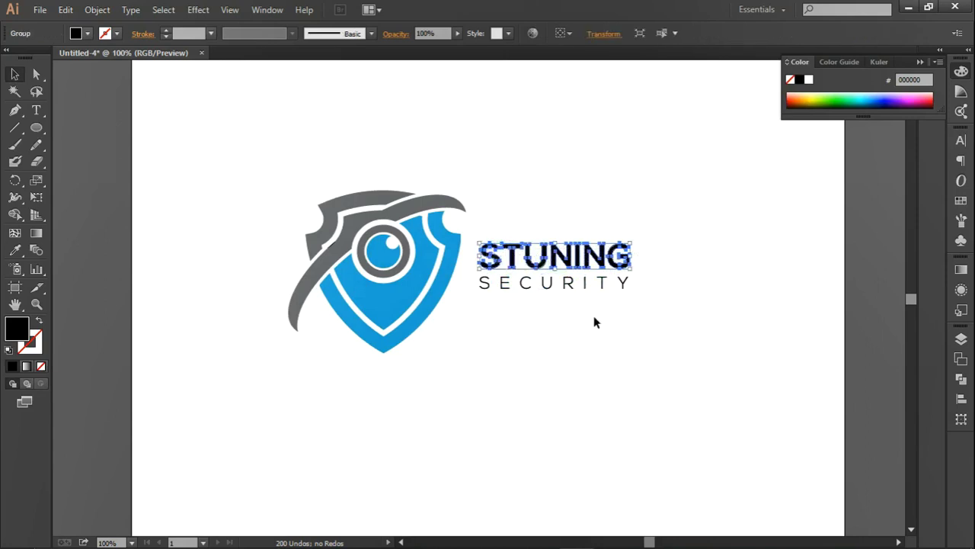
left_click(593, 315)
Step: Shift the STUNING and SECURITY wordmark slightly left beside the shield
left_click_drag(584, 287, 574, 297)
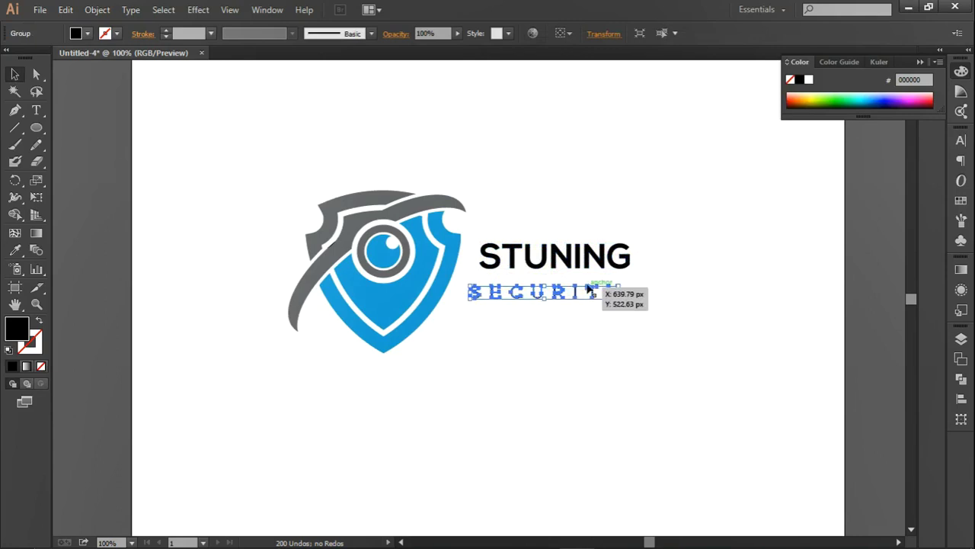
left_click(613, 219)
key("ctrl+z")
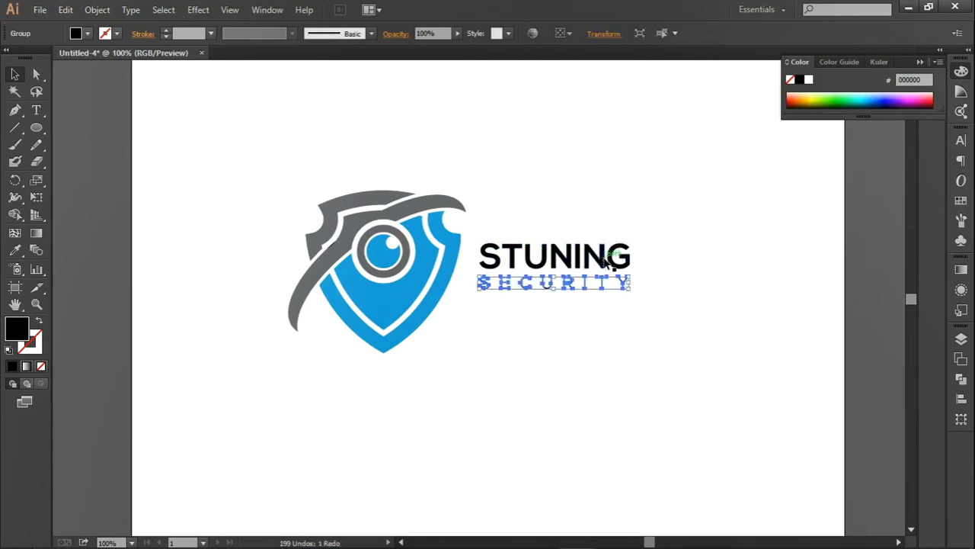
left_click_drag(536, 218, 587, 295)
left_click_drag(576, 263, 556, 263)
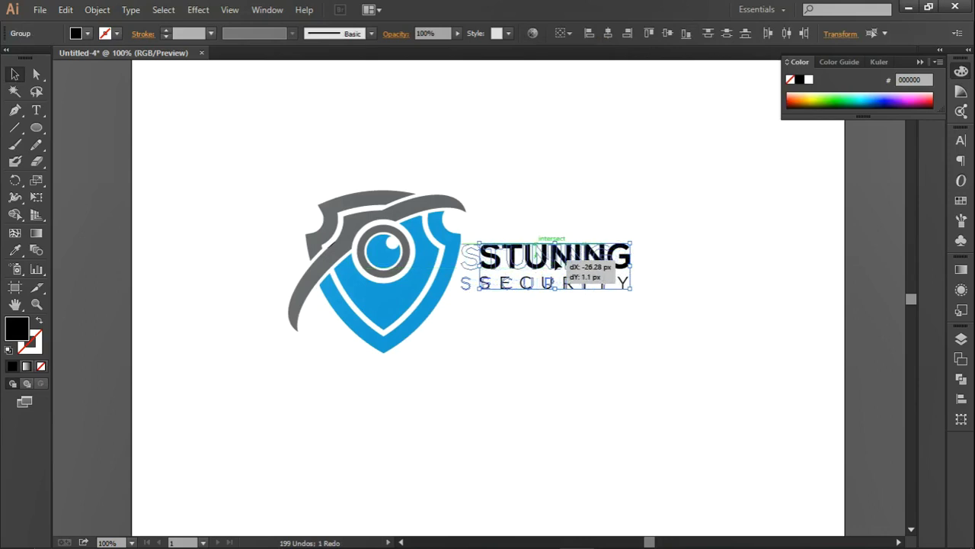
left_click_drag(556, 263, 566, 262)
left_click(555, 164)
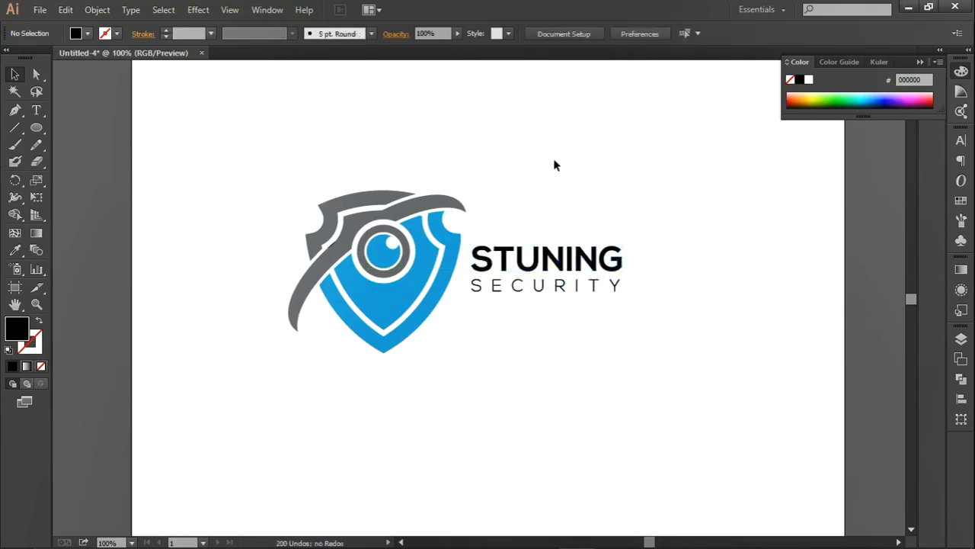
scroll(502, 224, "down", 1, "alt")
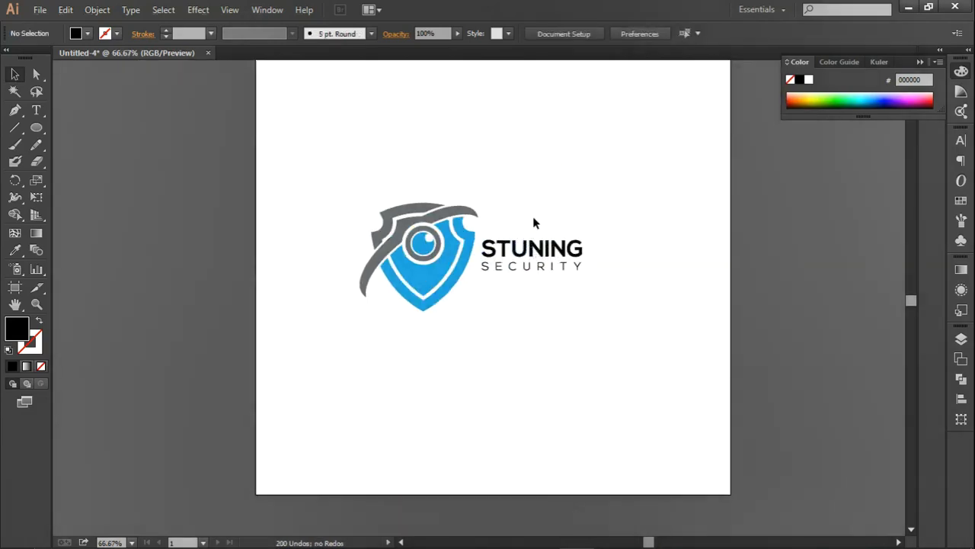
Step: Fill STUNING with the shield's blue (#27aae1) using the Eyedropper
scroll(543, 187, "up", 1)
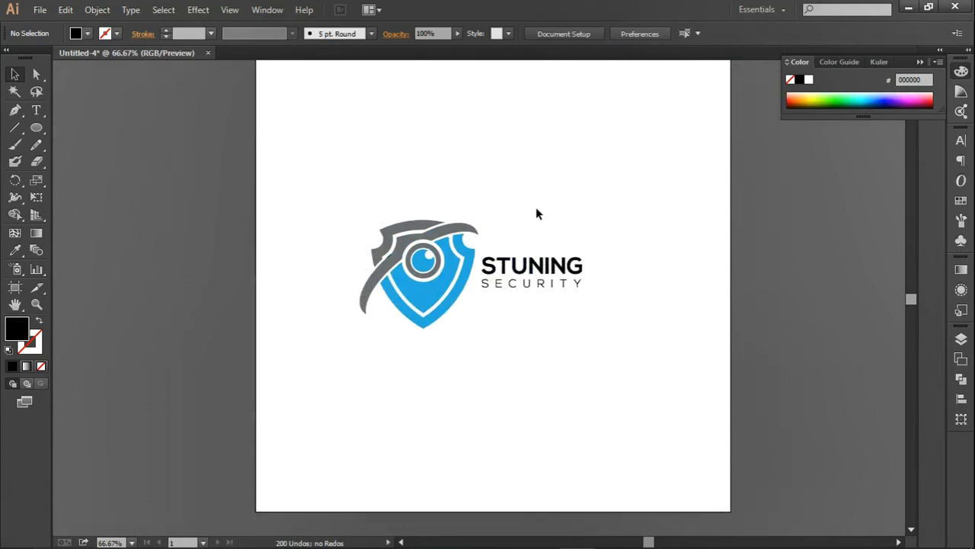
scroll(536, 228, "up", 1, "alt")
scroll(537, 242, "up", 1, "alt")
scroll(538, 251, "down", 2)
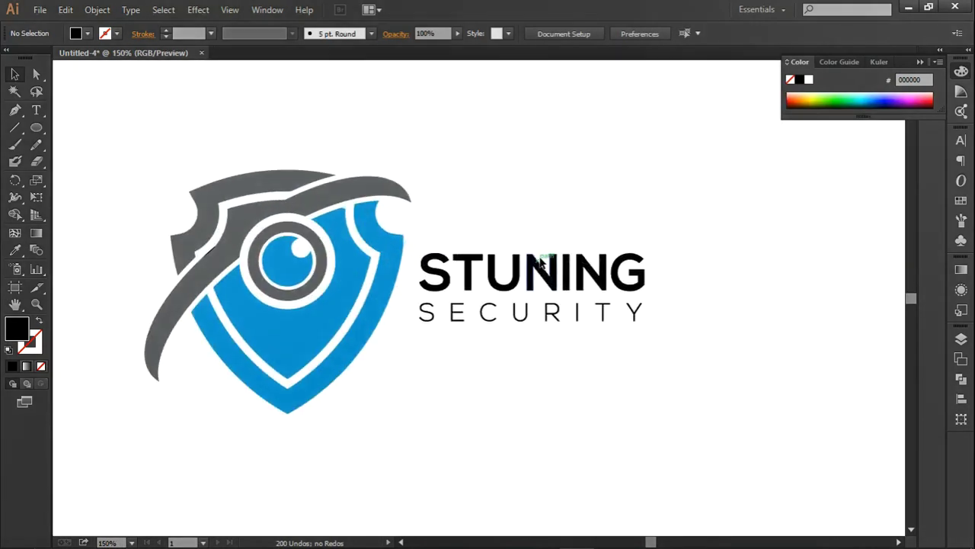
scroll(541, 263, "down", 1, "alt")
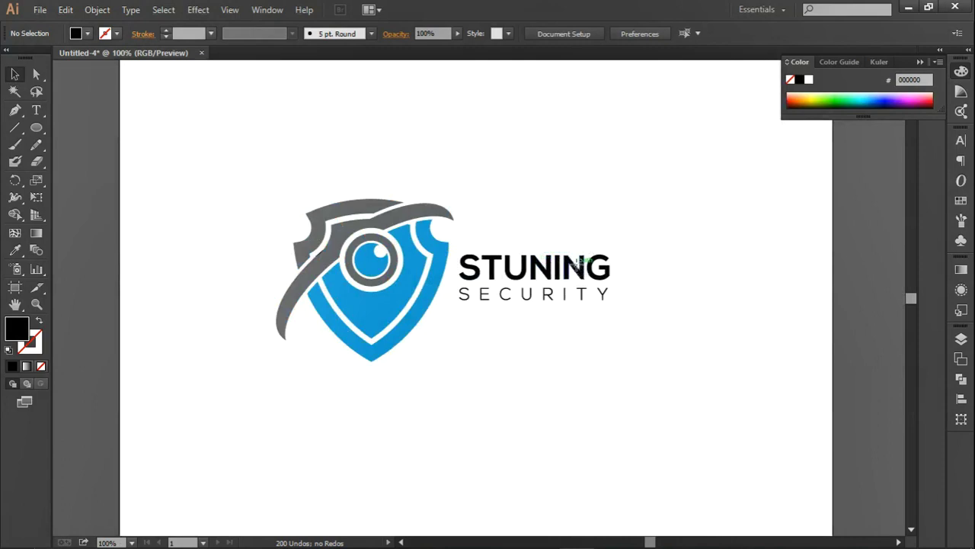
left_click(579, 266)
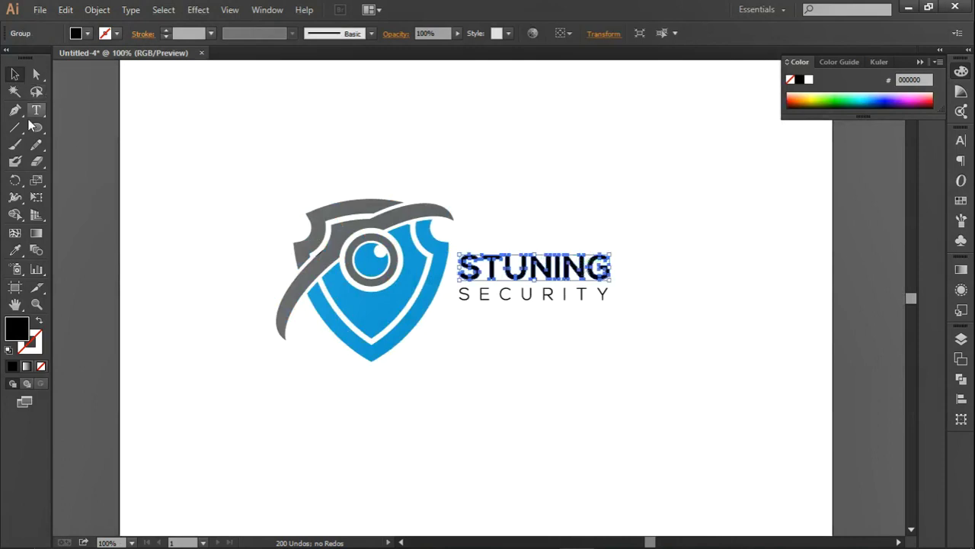
left_click(14, 250)
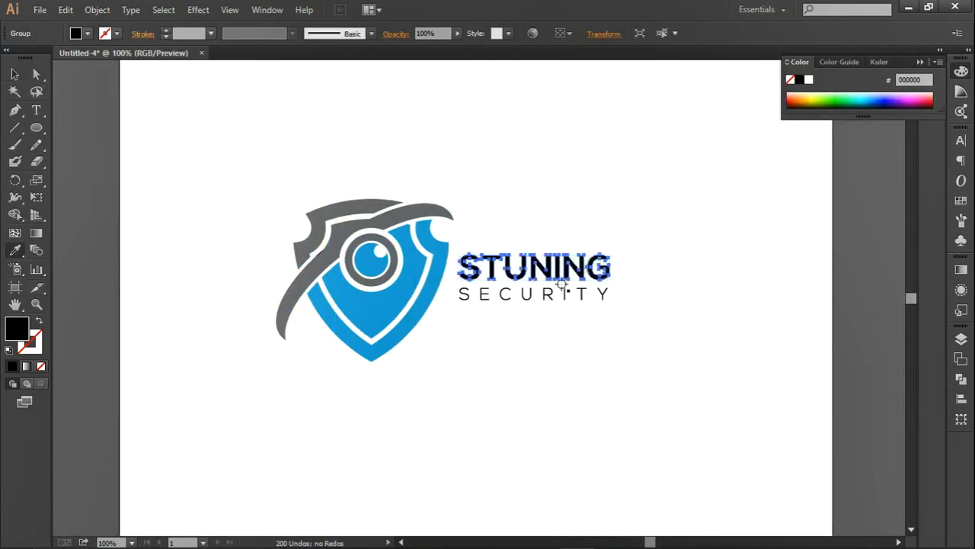
left_click(396, 300)
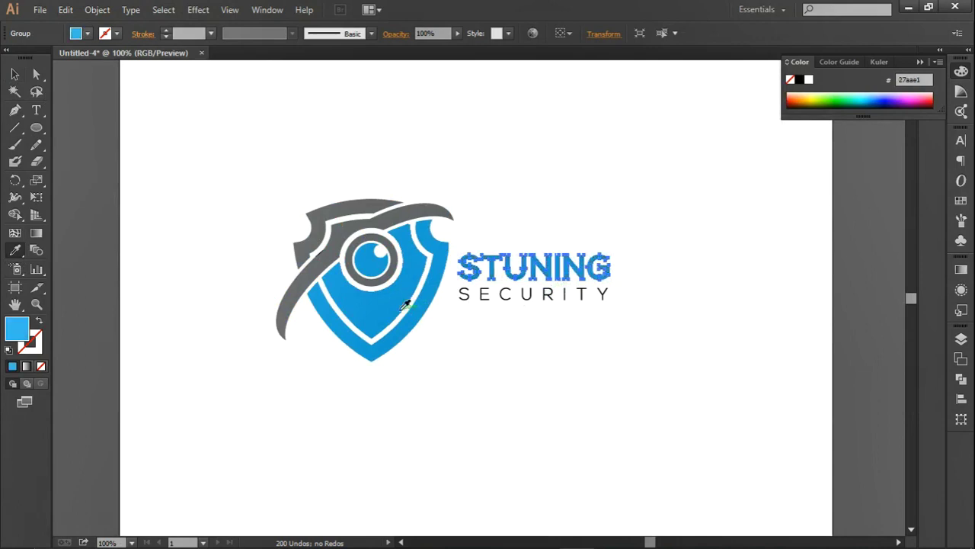
left_click(12, 74)
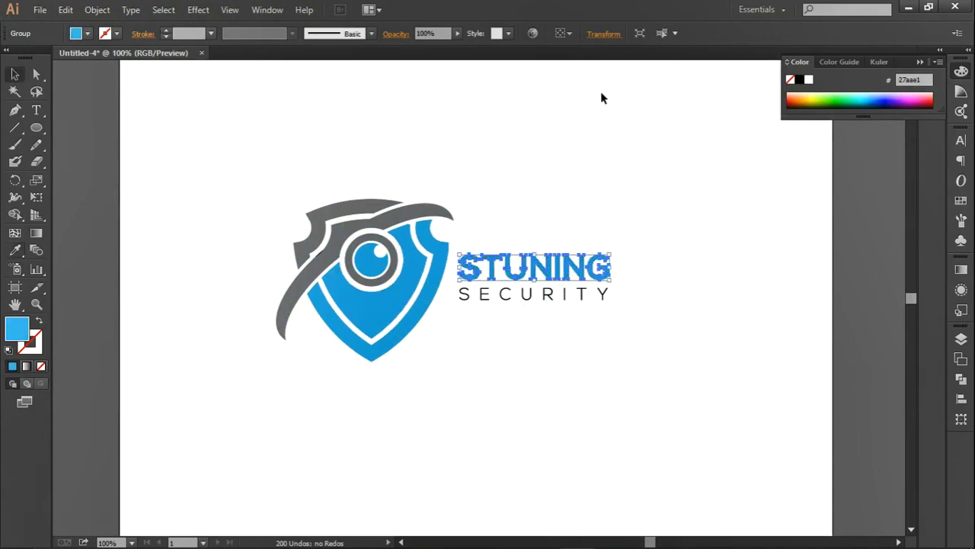
left_click(556, 157)
Step: Move the whole logo slightly right toward the artboard's centre
scroll(538, 211, "down", 1)
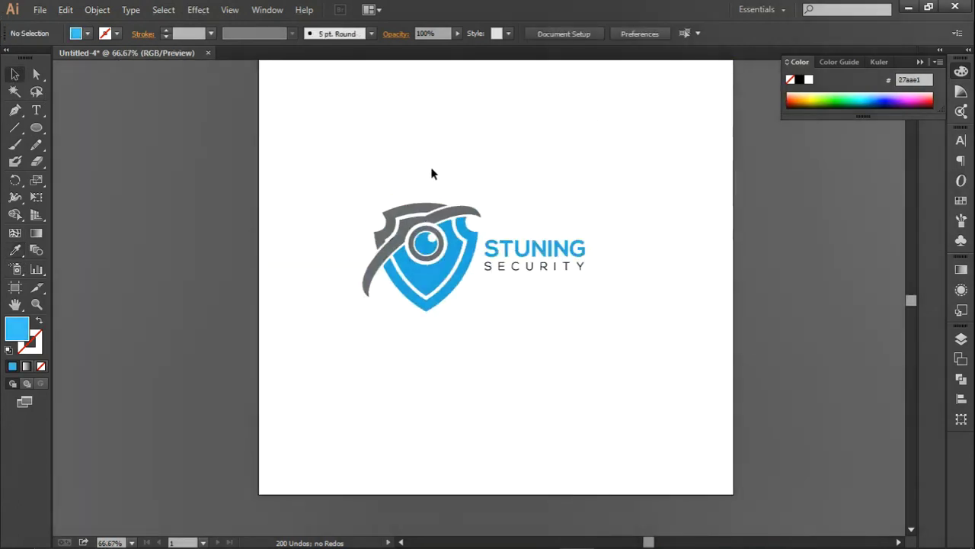
left_click_drag(335, 159, 665, 369)
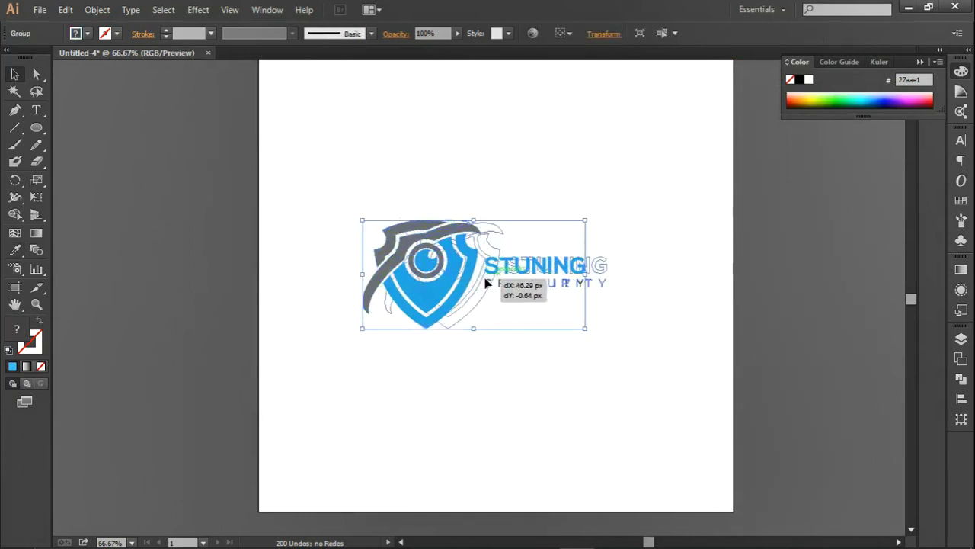
left_click_drag(467, 279, 488, 279)
left_click(601, 175)
scroll(529, 204, "down", 1)
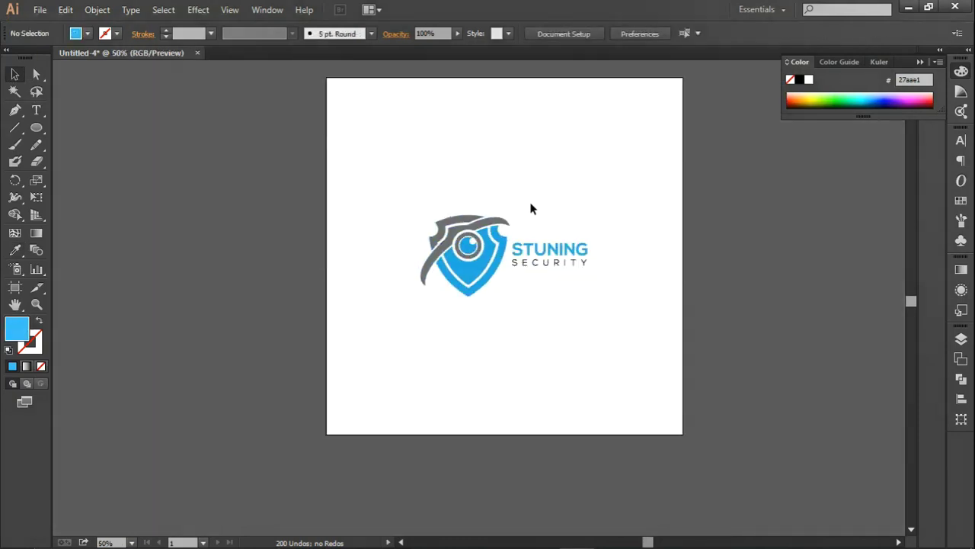
scroll(522, 230, "up", 1)
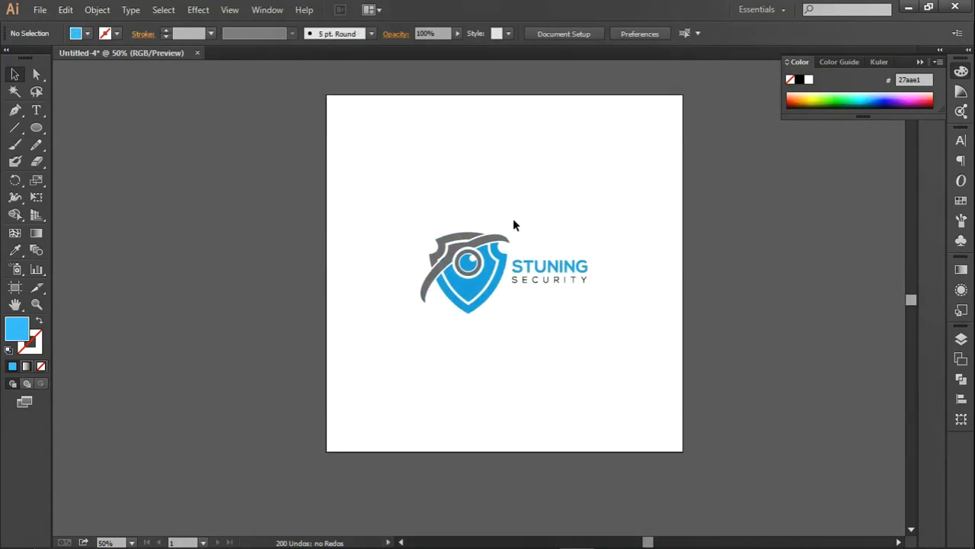
left_click(38, 9)
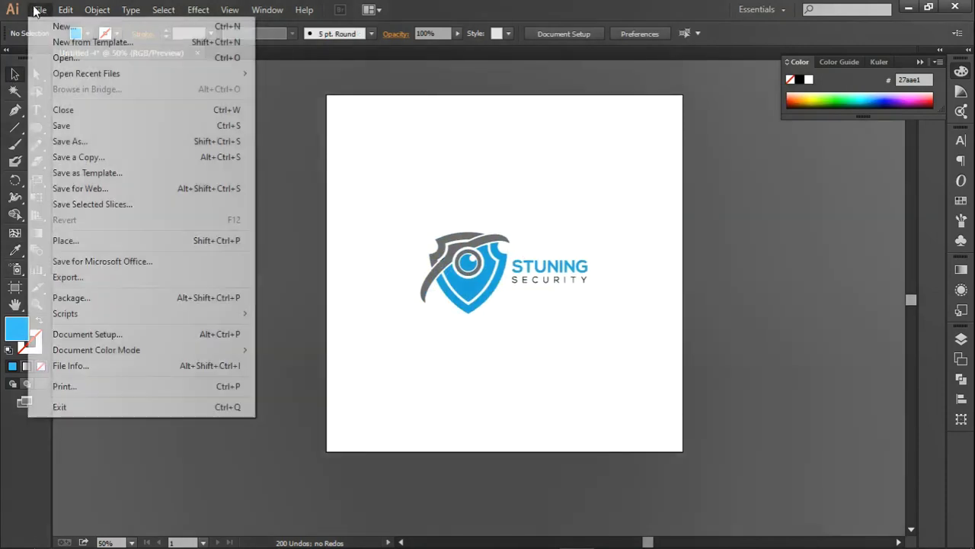
Step: Export the artboard to the FILE folder as Untitled-4.png, 300 ppi, transparent background
left_click(74, 277)
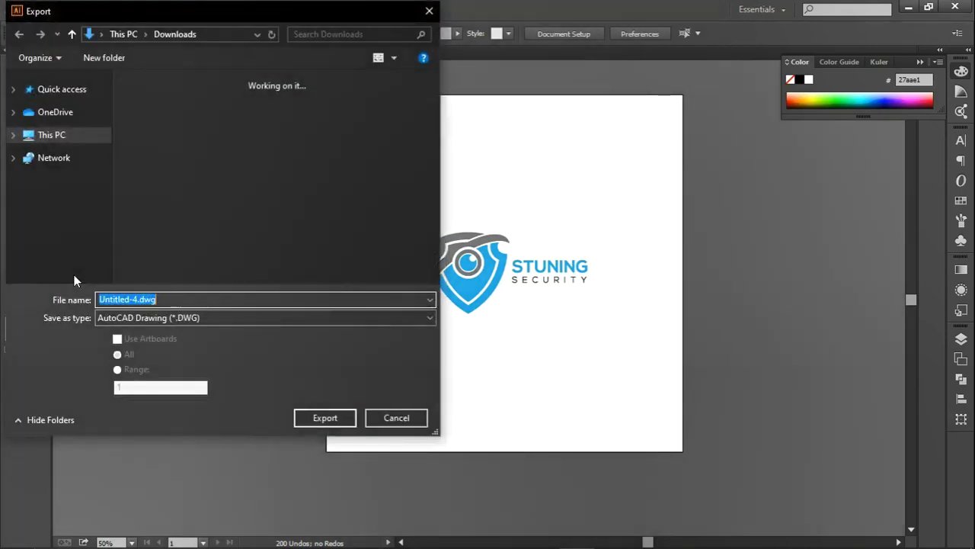
left_click(160, 317)
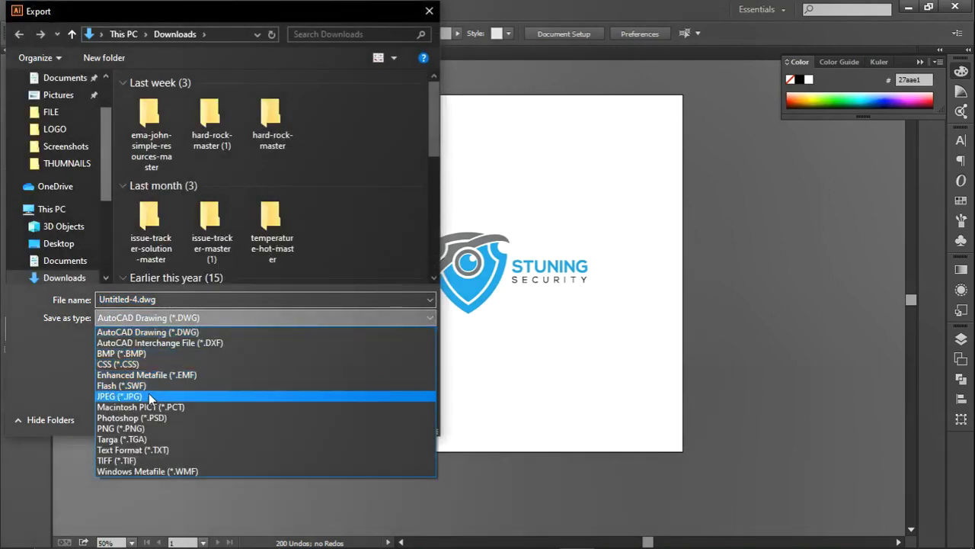
left_click(135, 427)
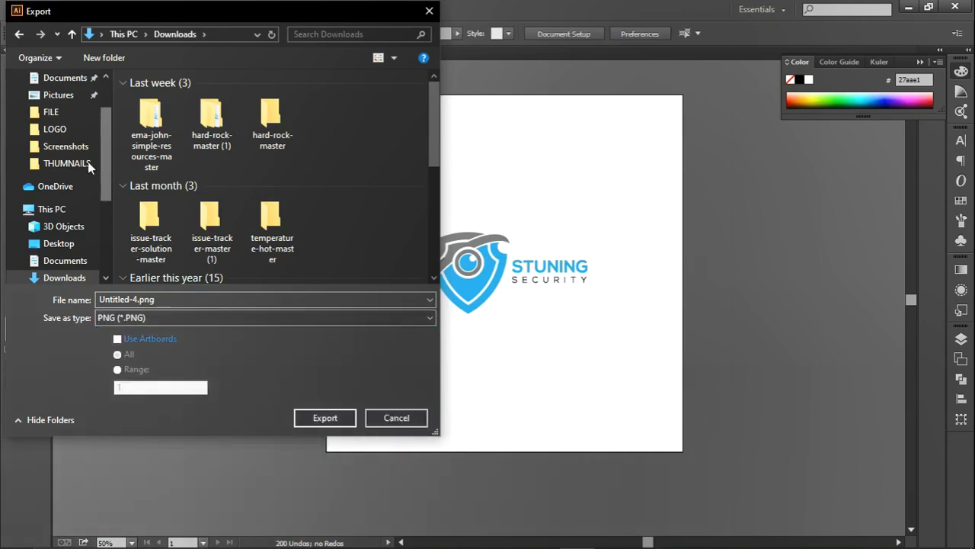
left_click(80, 111)
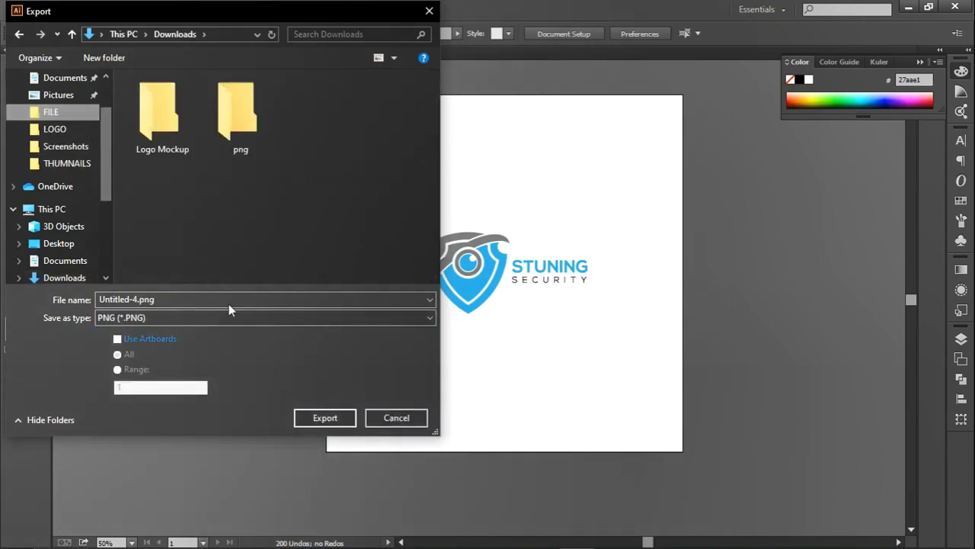
left_click(118, 339)
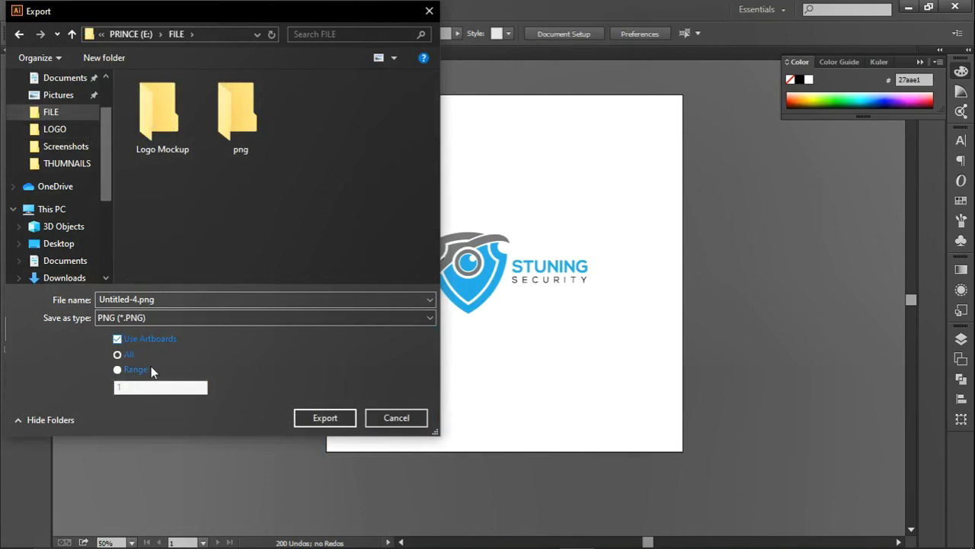
left_click(318, 419)
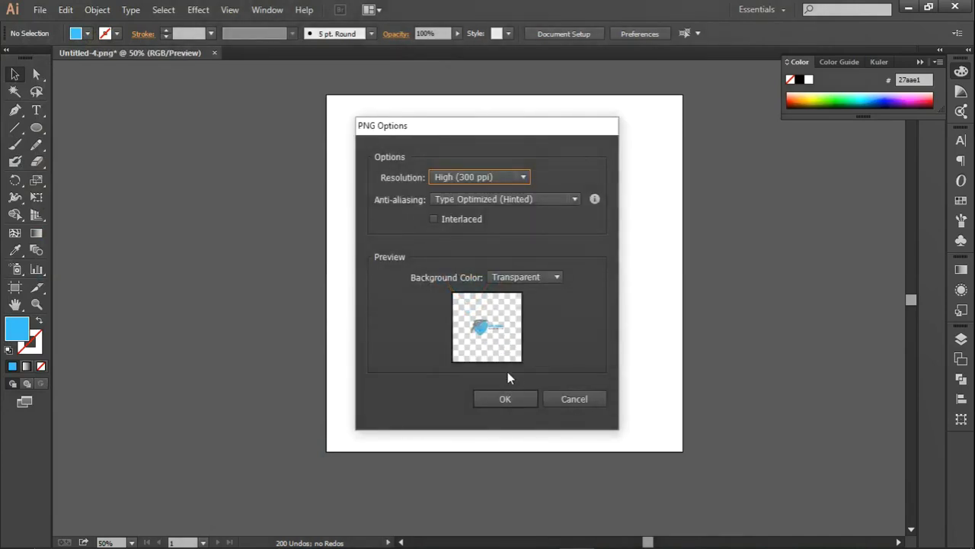
left_click(513, 400)
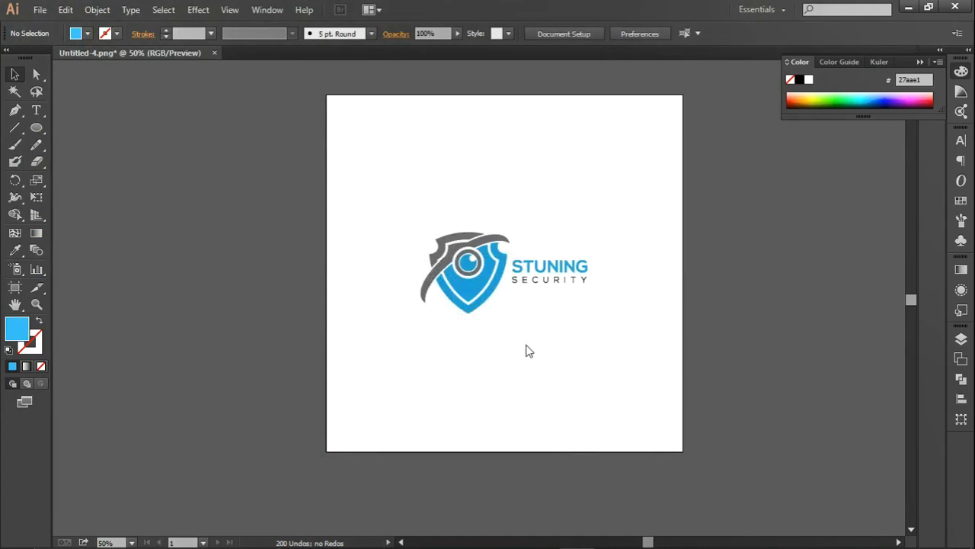